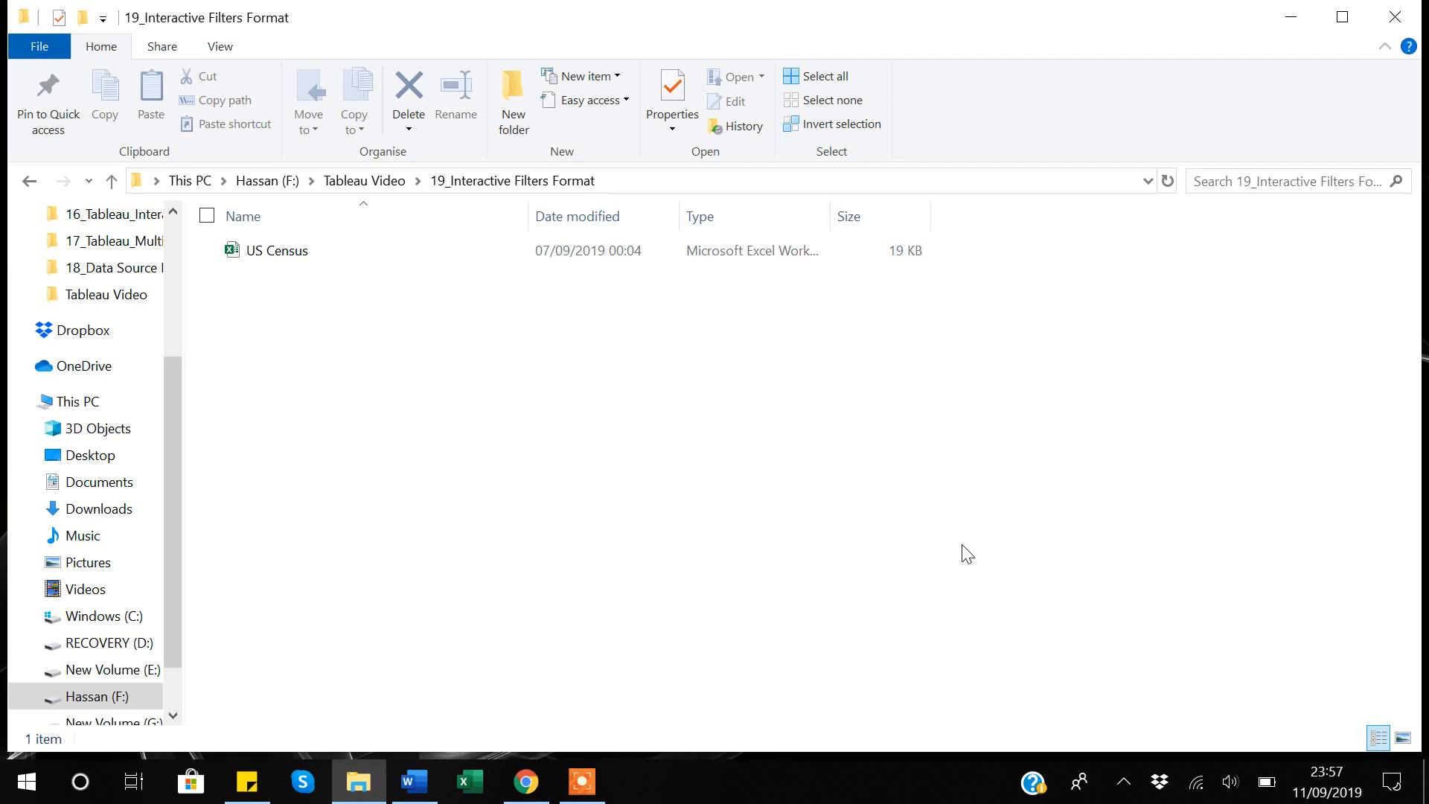
Step: Open the US Census workbook in Excel and check the Country column from the first record to the last
{"action": "left_click", "coordinate": [286, 264]}
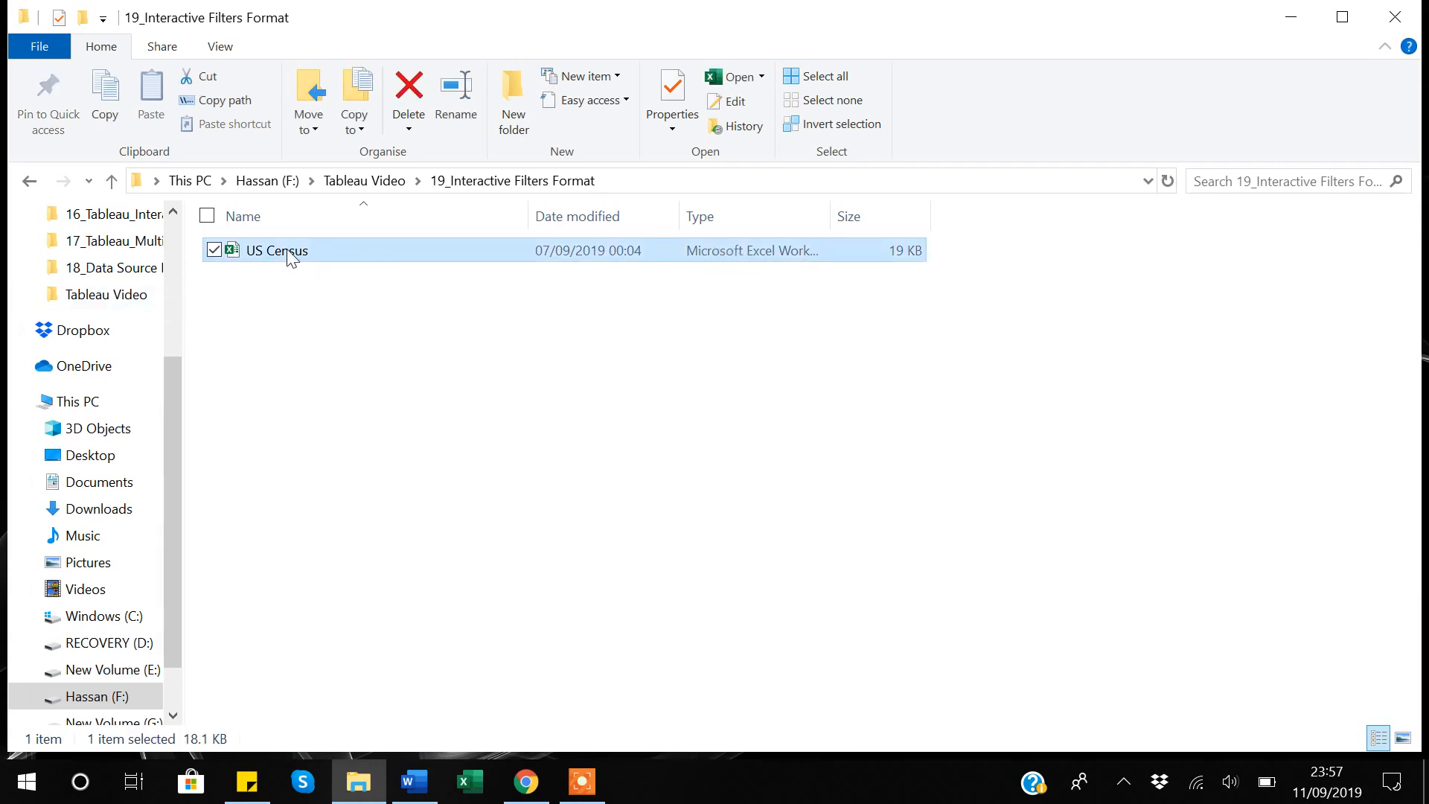
{"action": "double_click", "coordinate": [288, 253]}
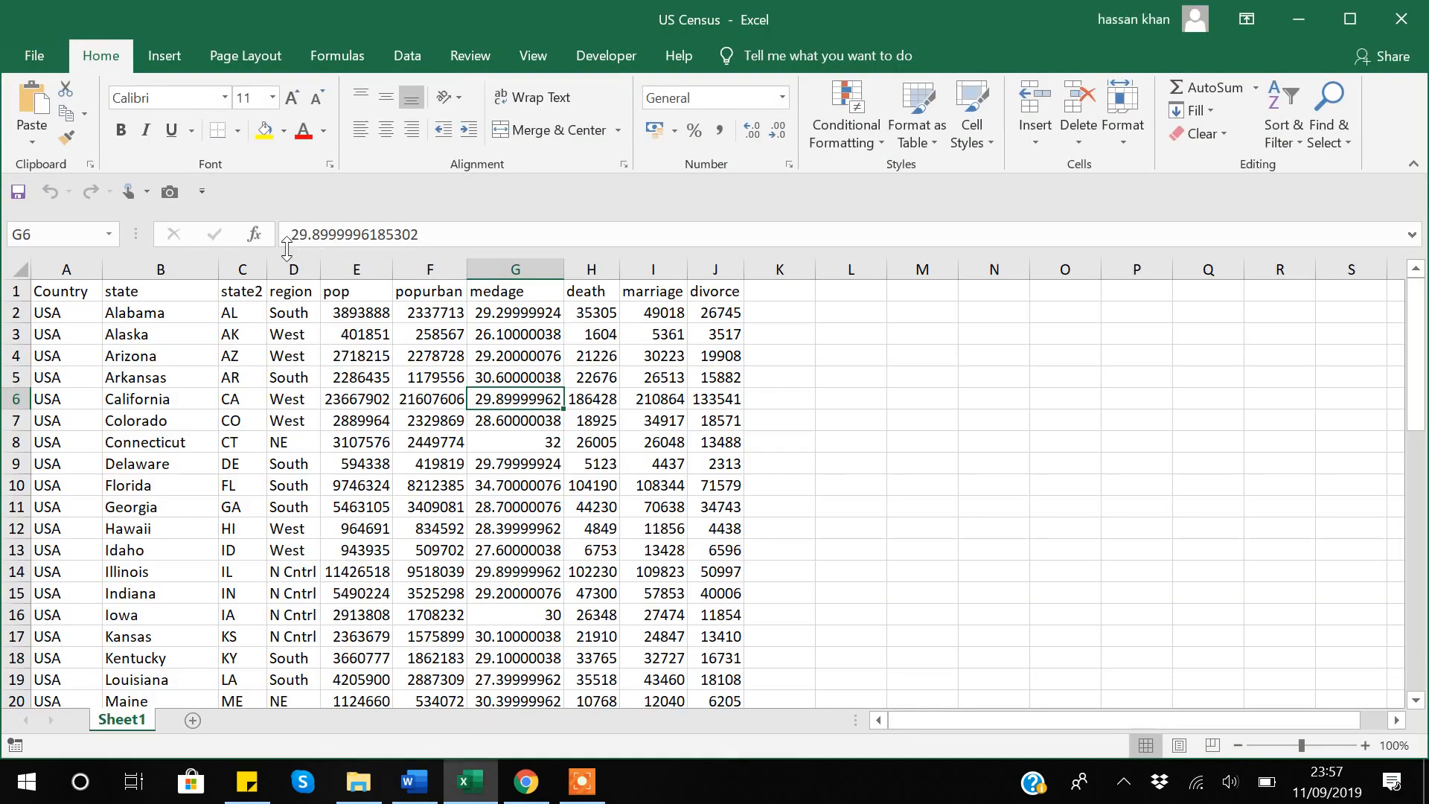
{"action": "left_click", "coordinate": [69, 319]}
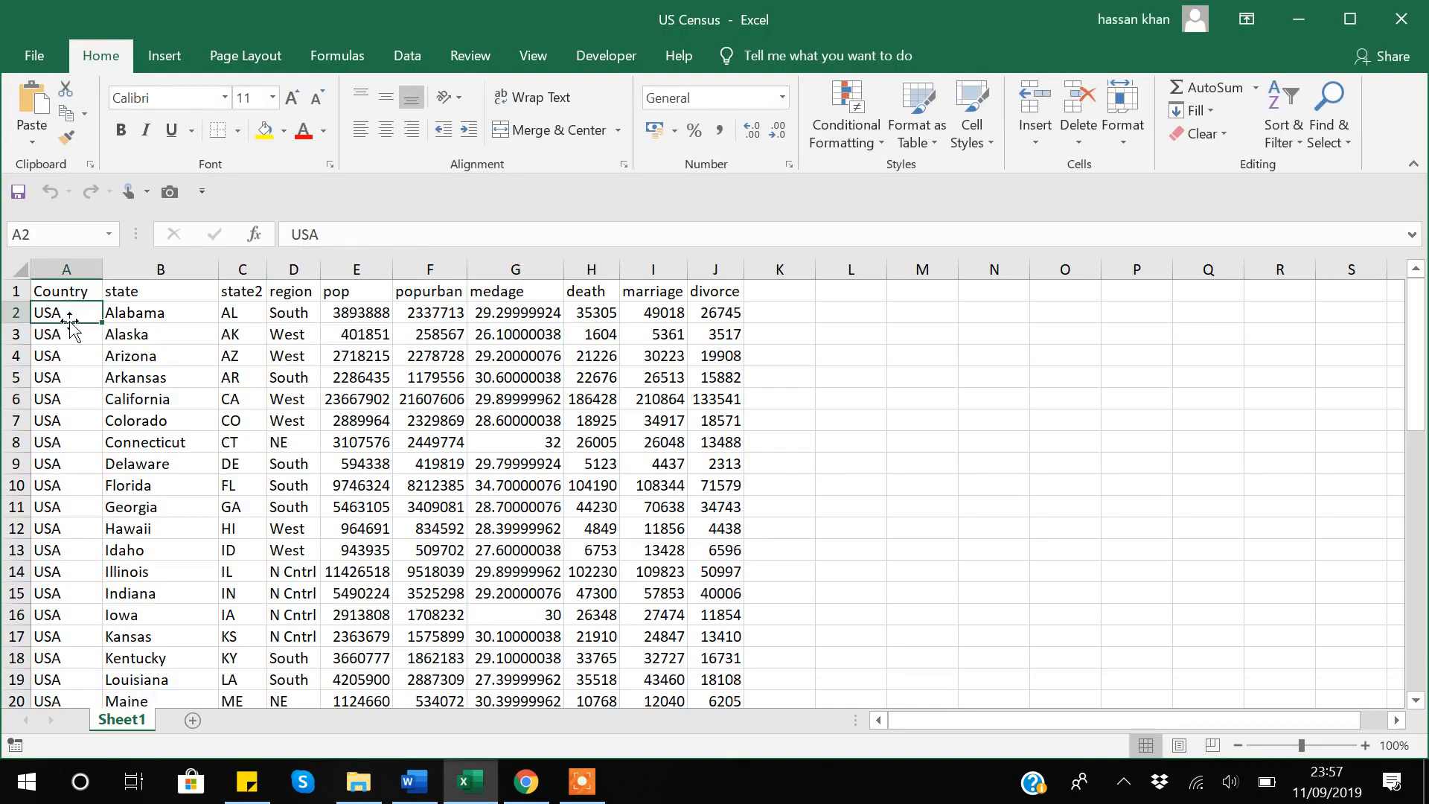
{"action": "key", "text": "ctrl+Down"}
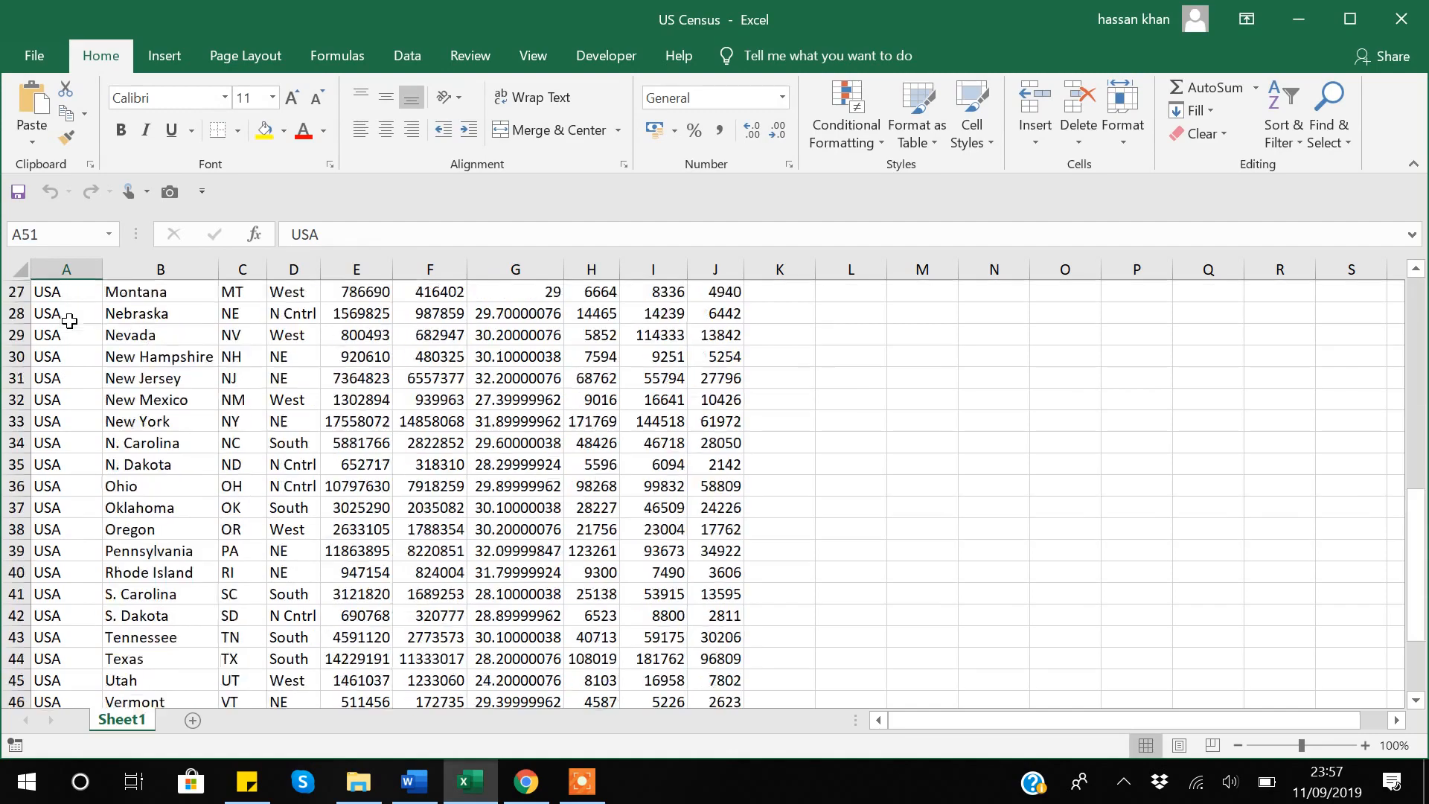
{"action": "key", "text": "ctrl+Up"}
{"action": "left_click", "coordinate": [70, 320]}
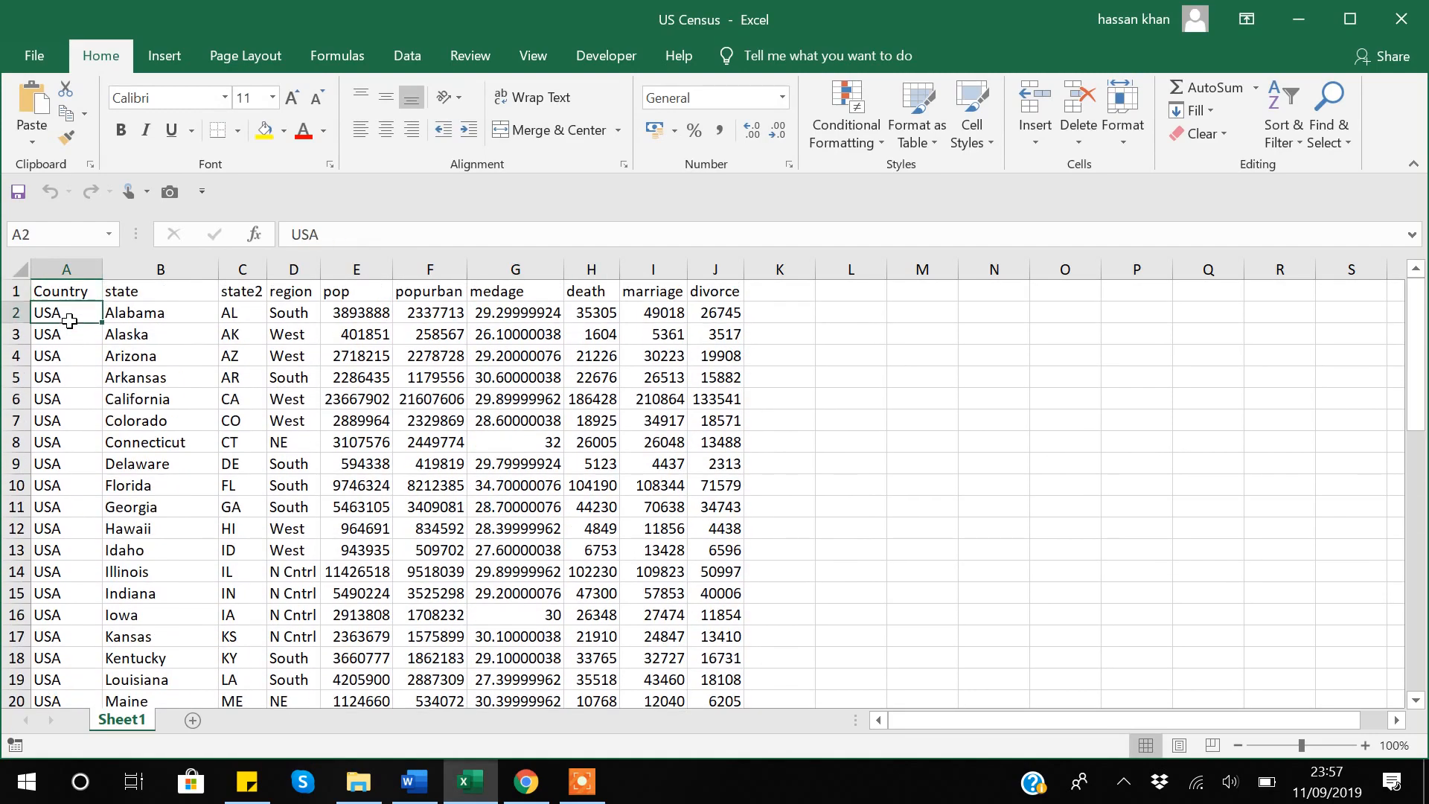
Step: Examine the census sheet's column headers from state through divorce, ending on the region header
{"action": "left_click", "coordinate": [71, 327]}
{"action": "key", "text": "Up"}
{"action": "key", "text": "Up"}
{"action": "key", "text": "Right"}
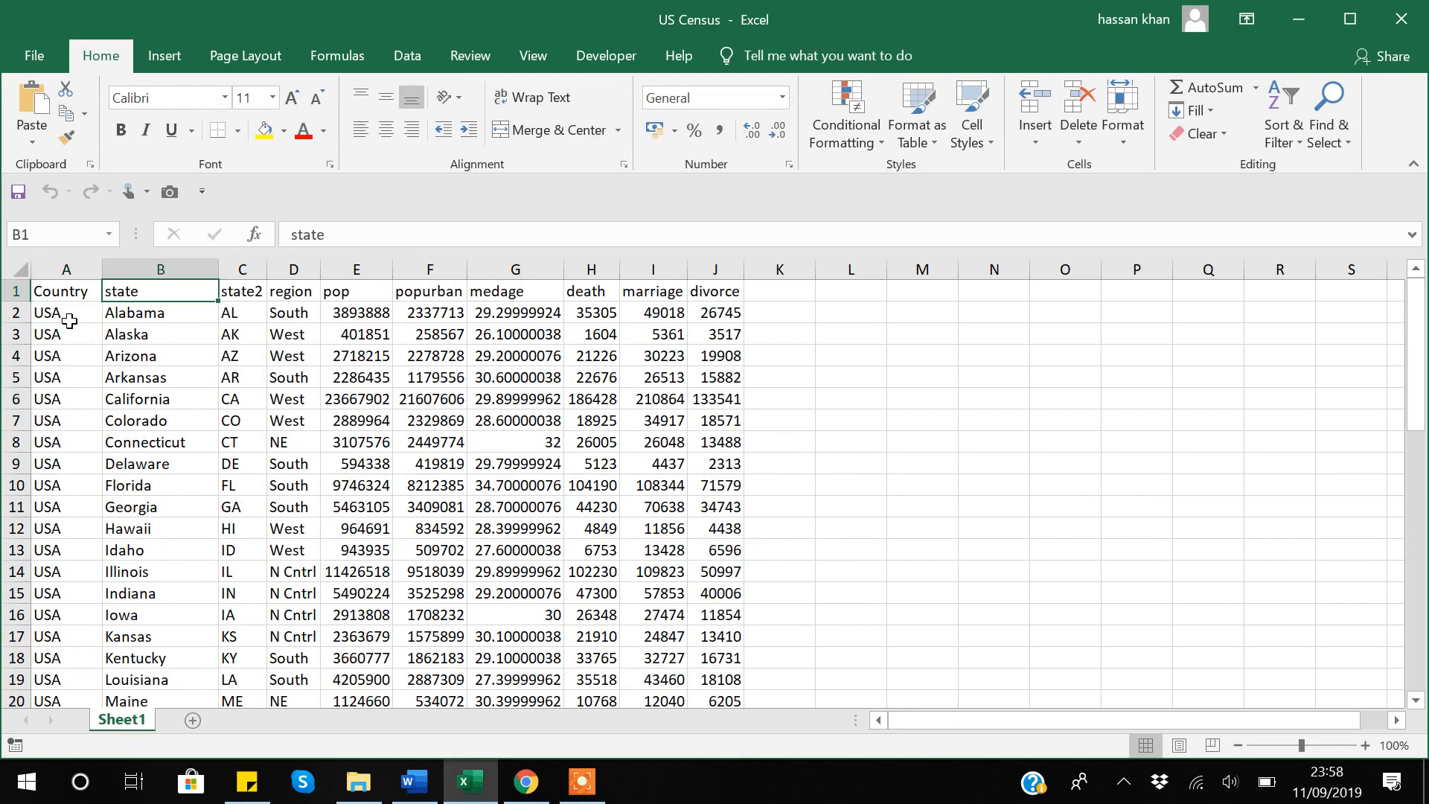
{"action": "key", "text": "Down"}
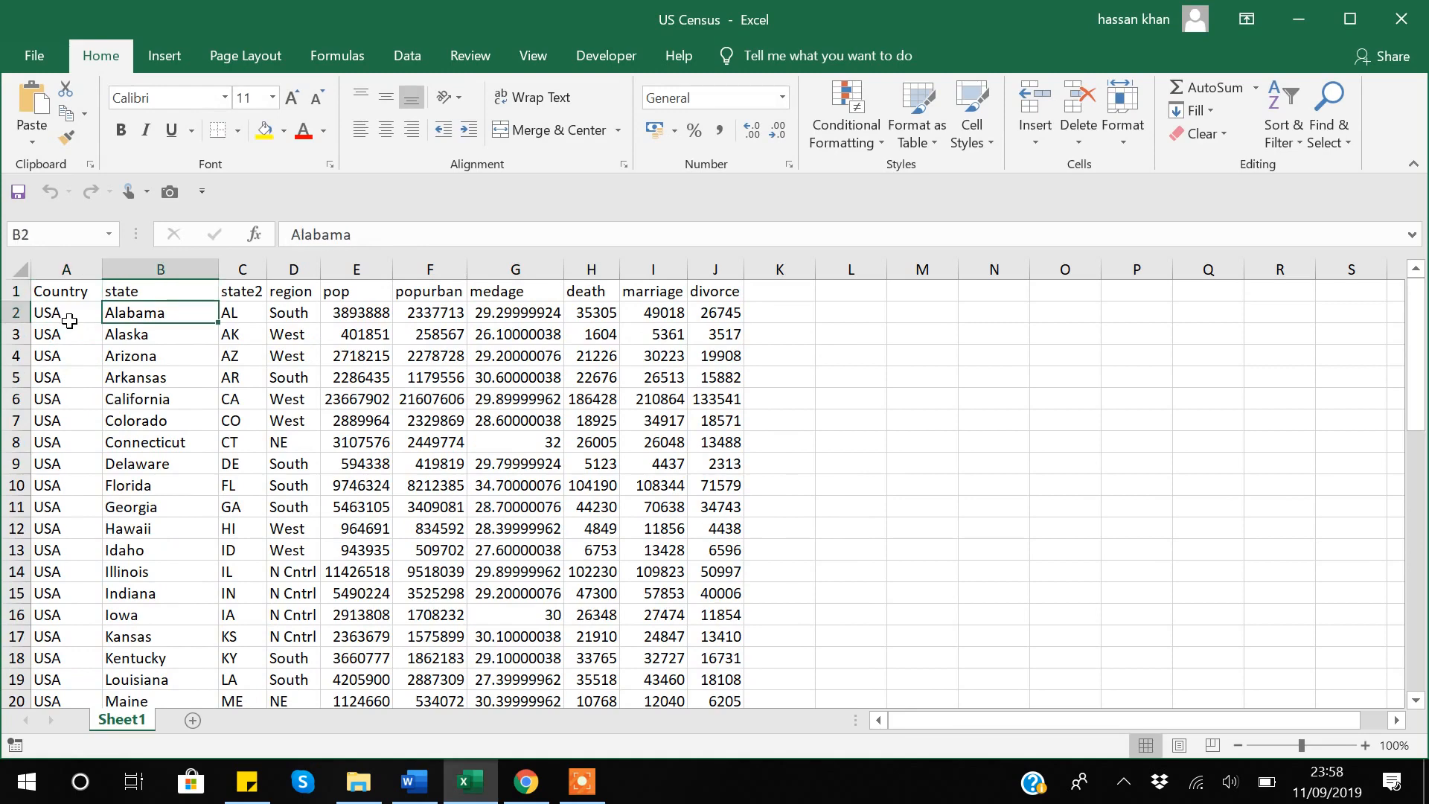
{"action": "key", "text": "Up"}
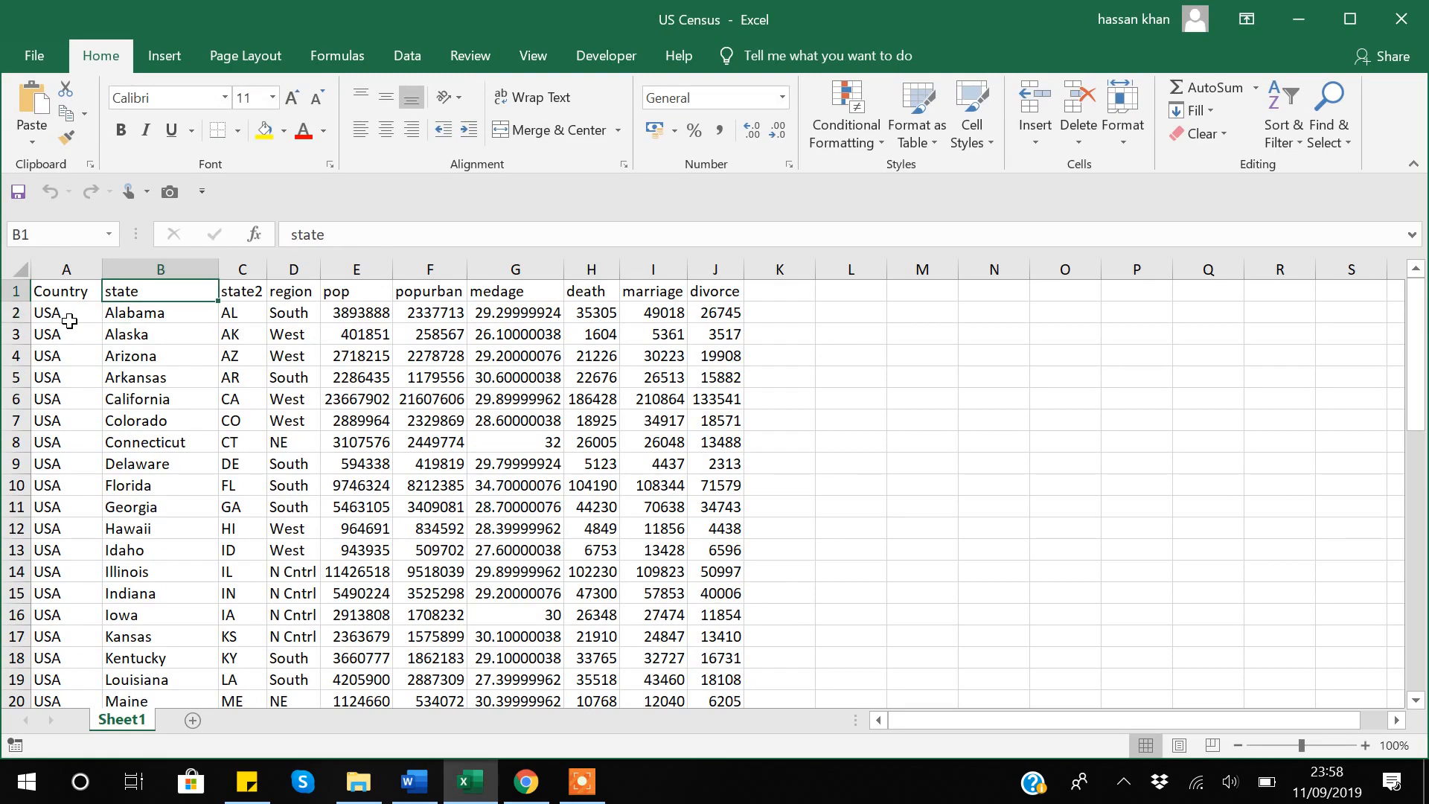
{"action": "key", "text": "Right"}
{"action": "key", "text": "Right"}
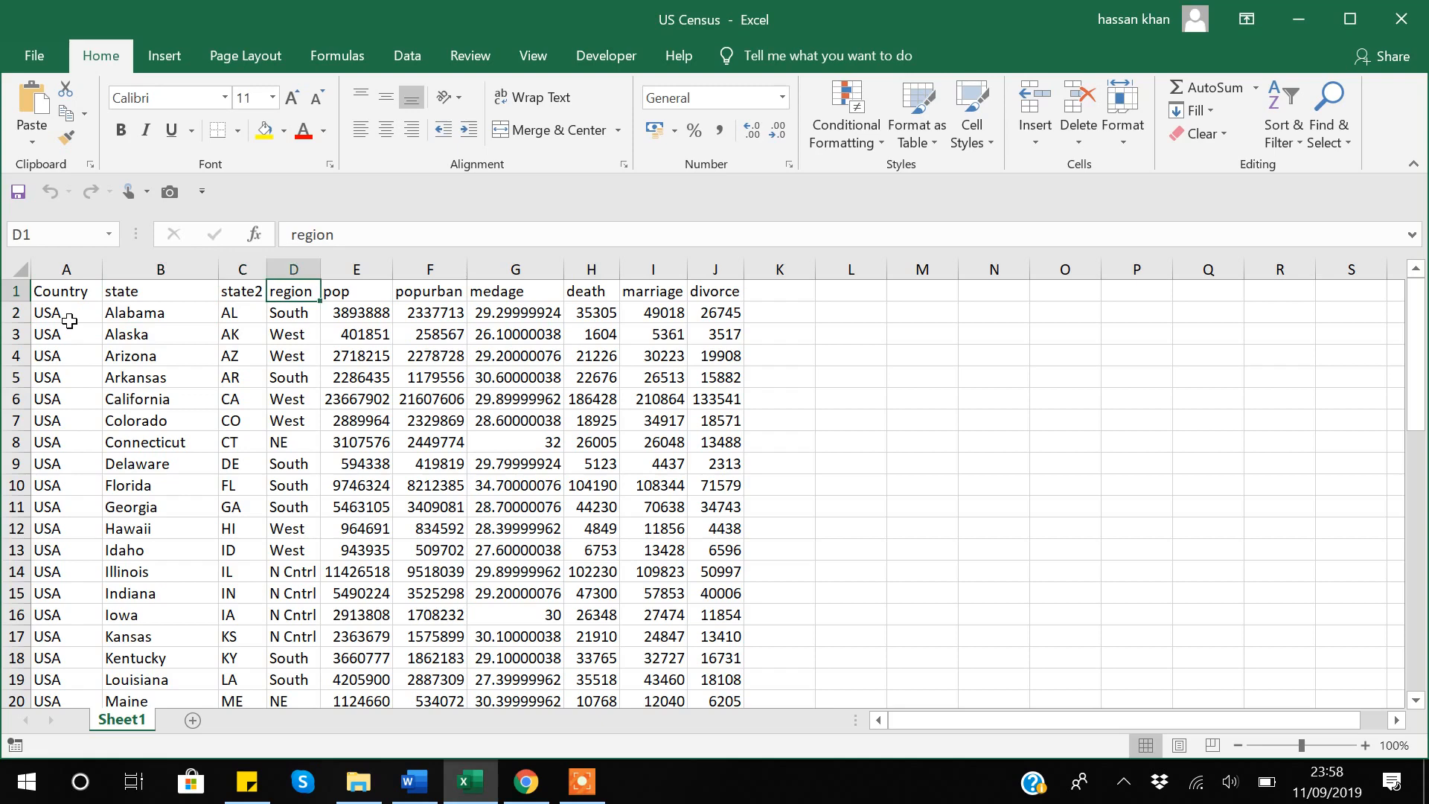
{"action": "key", "text": "Right"}
{"action": "key", "text": "Right"}
{"action": "key", "text": "Right"}
{"action": "key", "text": "Right"}
{"action": "key", "text": "Right"}
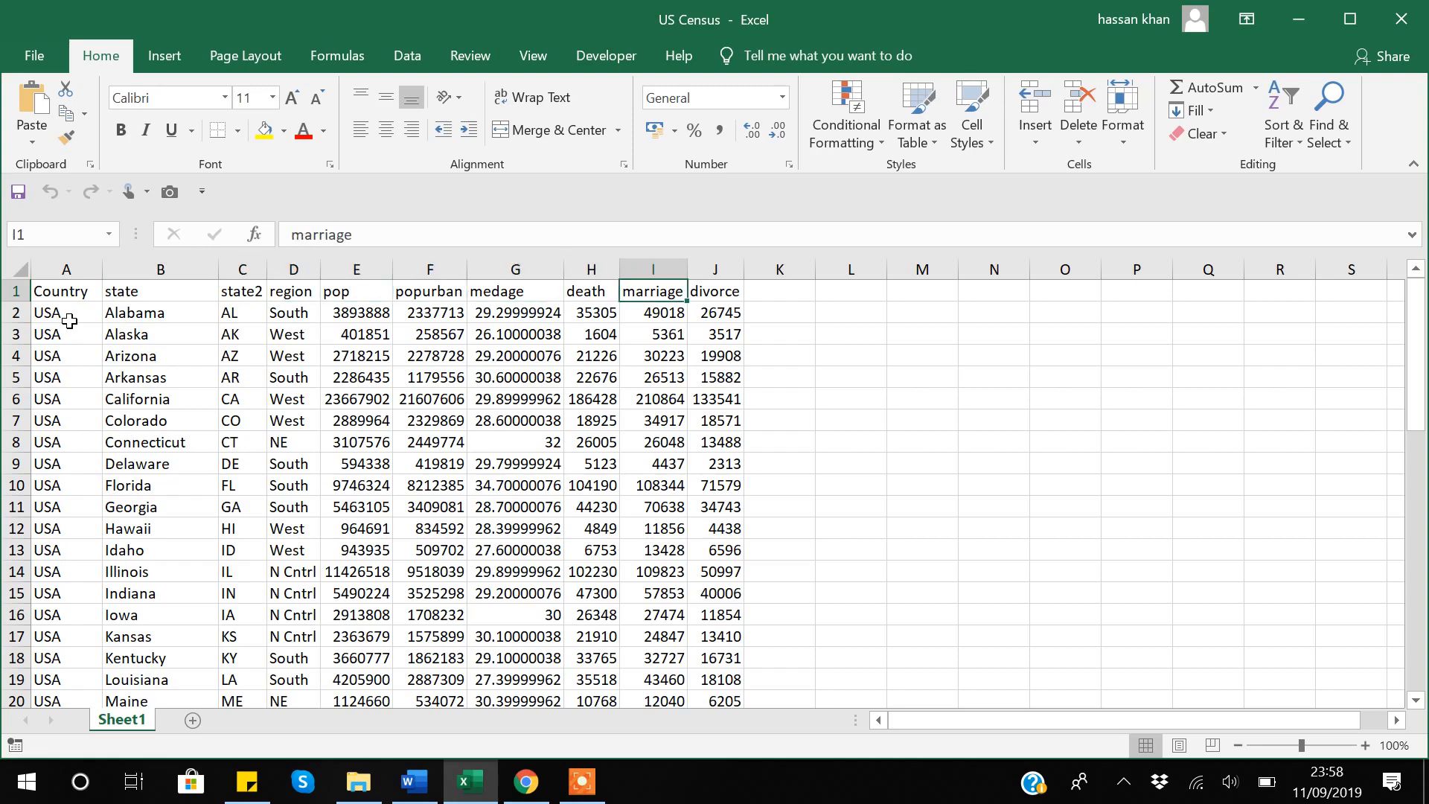
{"action": "key", "text": "Right"}
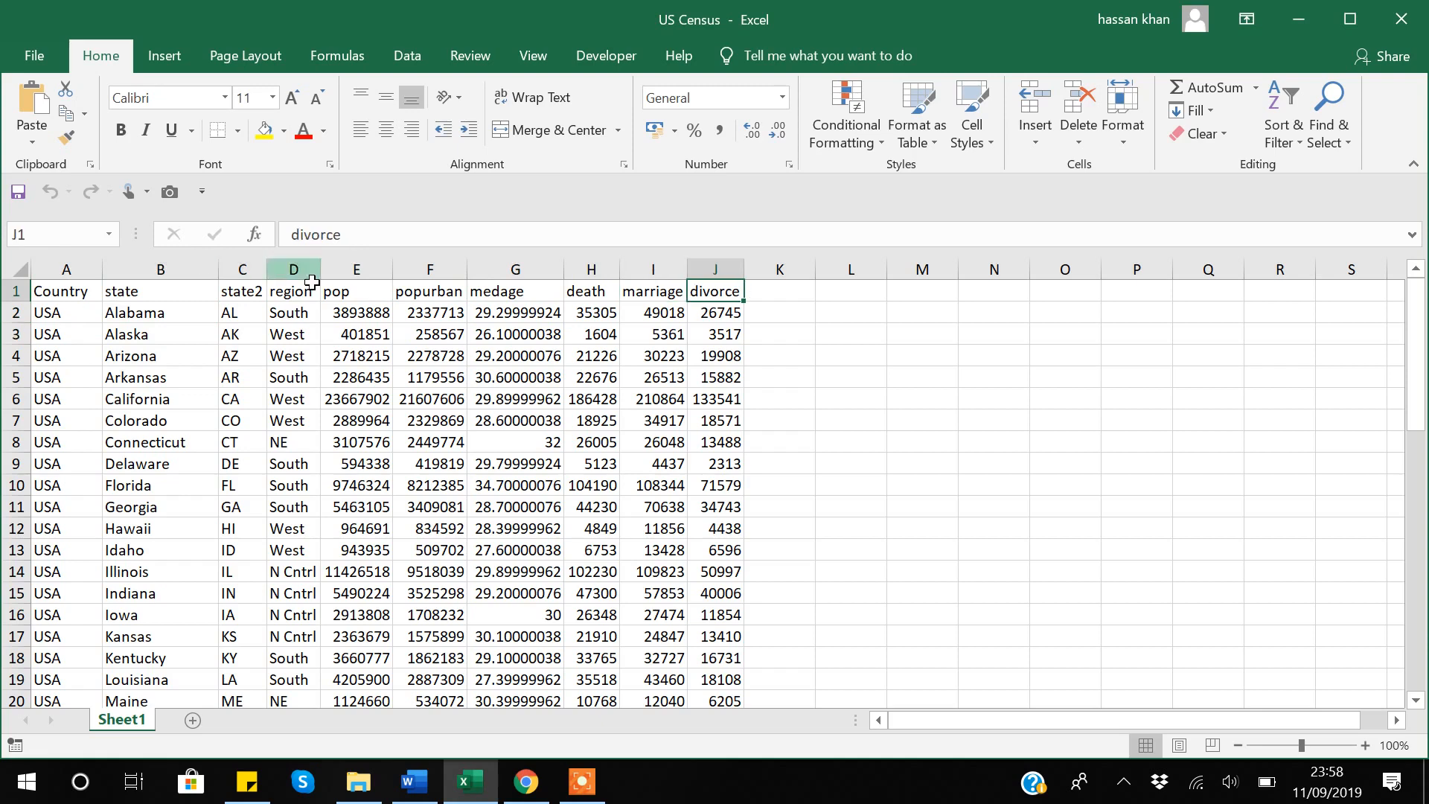
{"action": "left_click", "coordinate": [283, 290]}
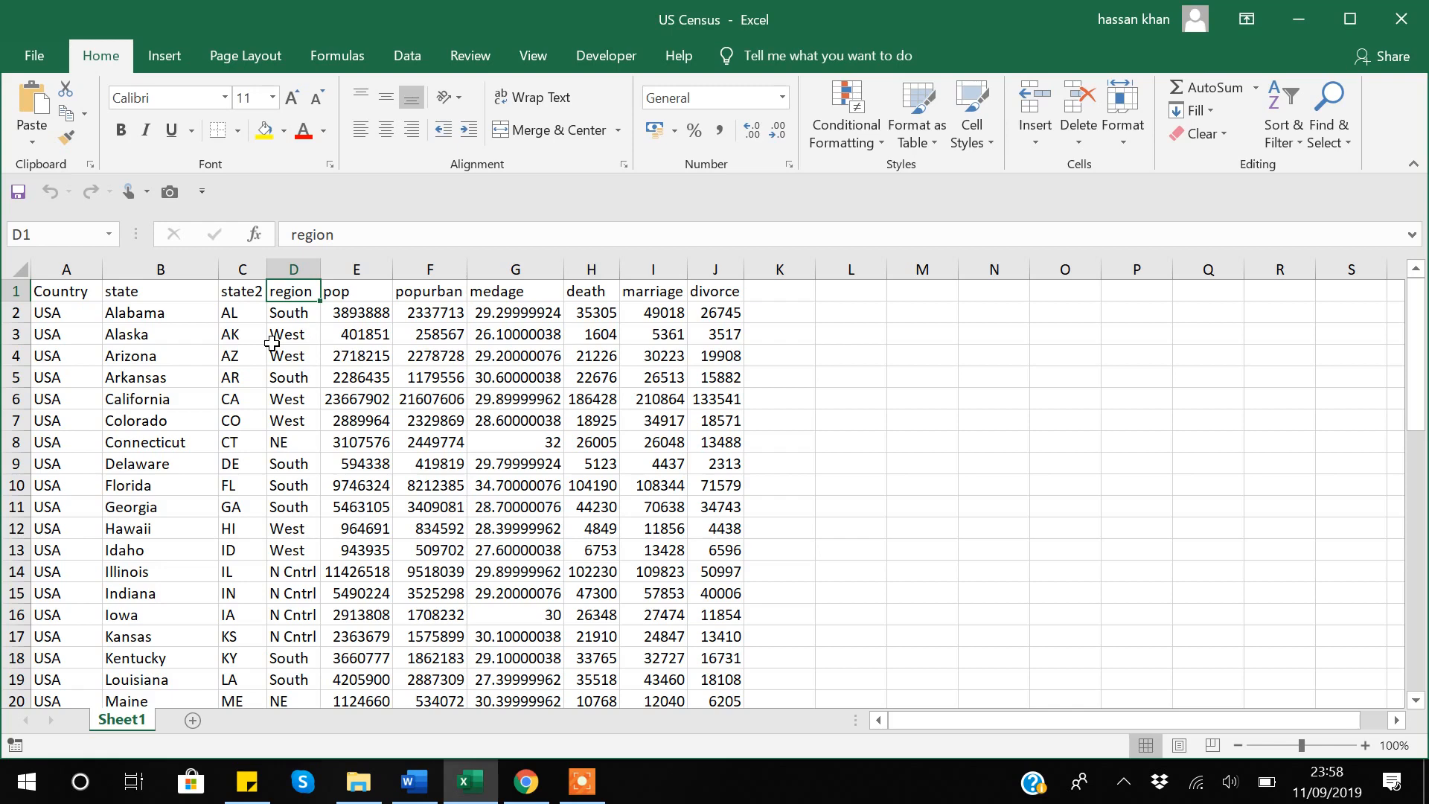
Step: Close the census workbook and launch Tableau Public from the desktop
{"action": "left_click", "coordinate": [1399, 20]}
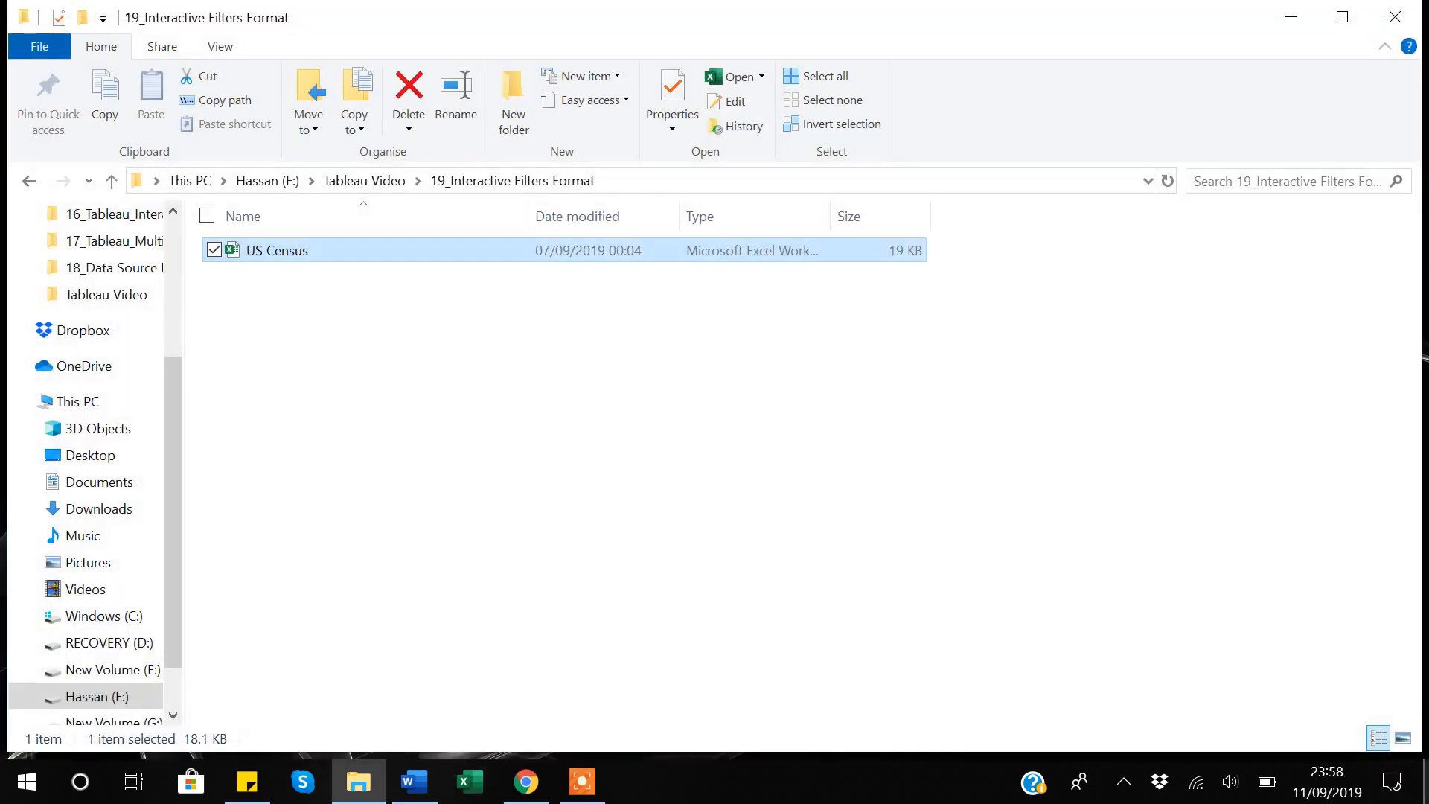
{"action": "left_click", "coordinate": [1427, 787]}
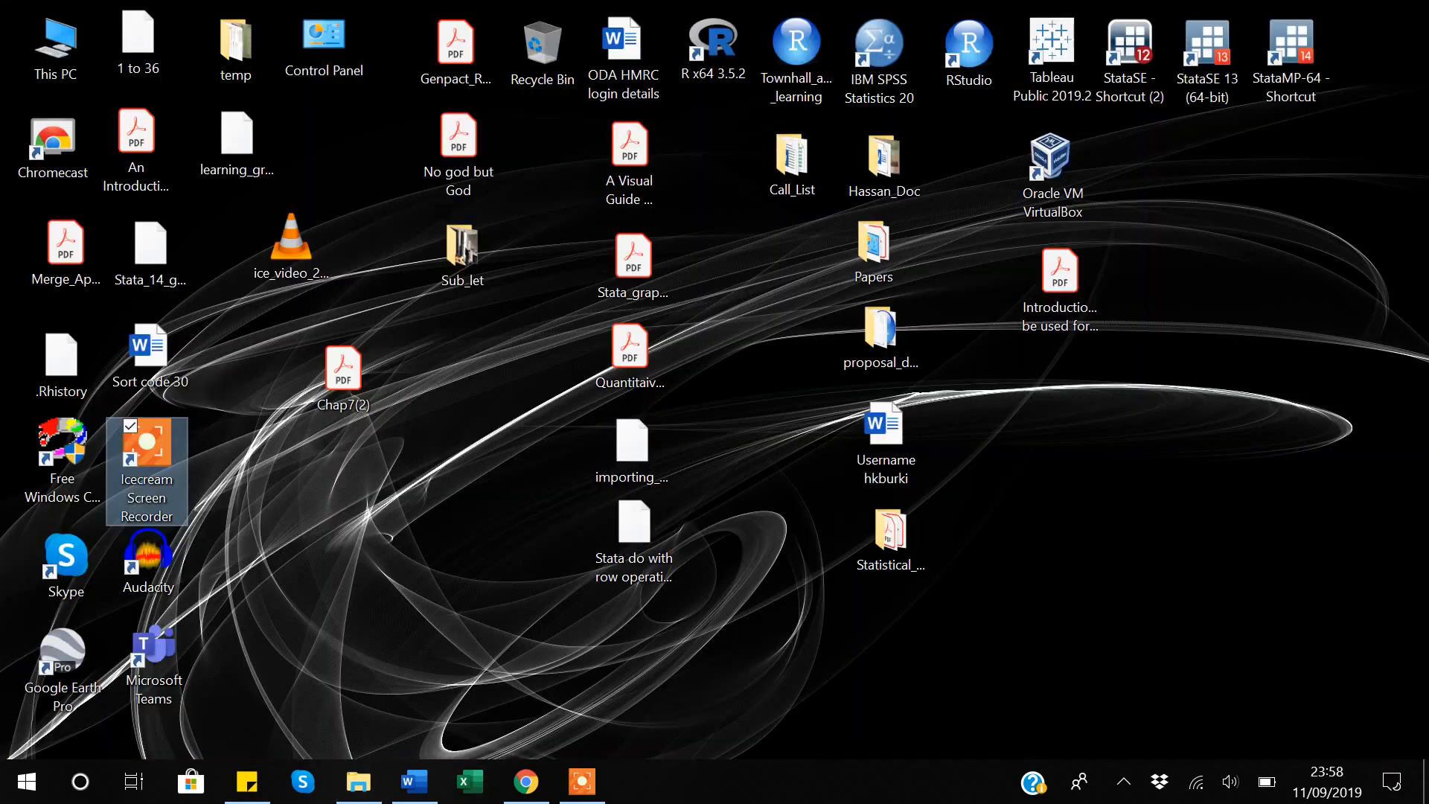
{"action": "left_click", "coordinate": [1045, 53]}
{"action": "double_click", "coordinate": [1045, 54]}
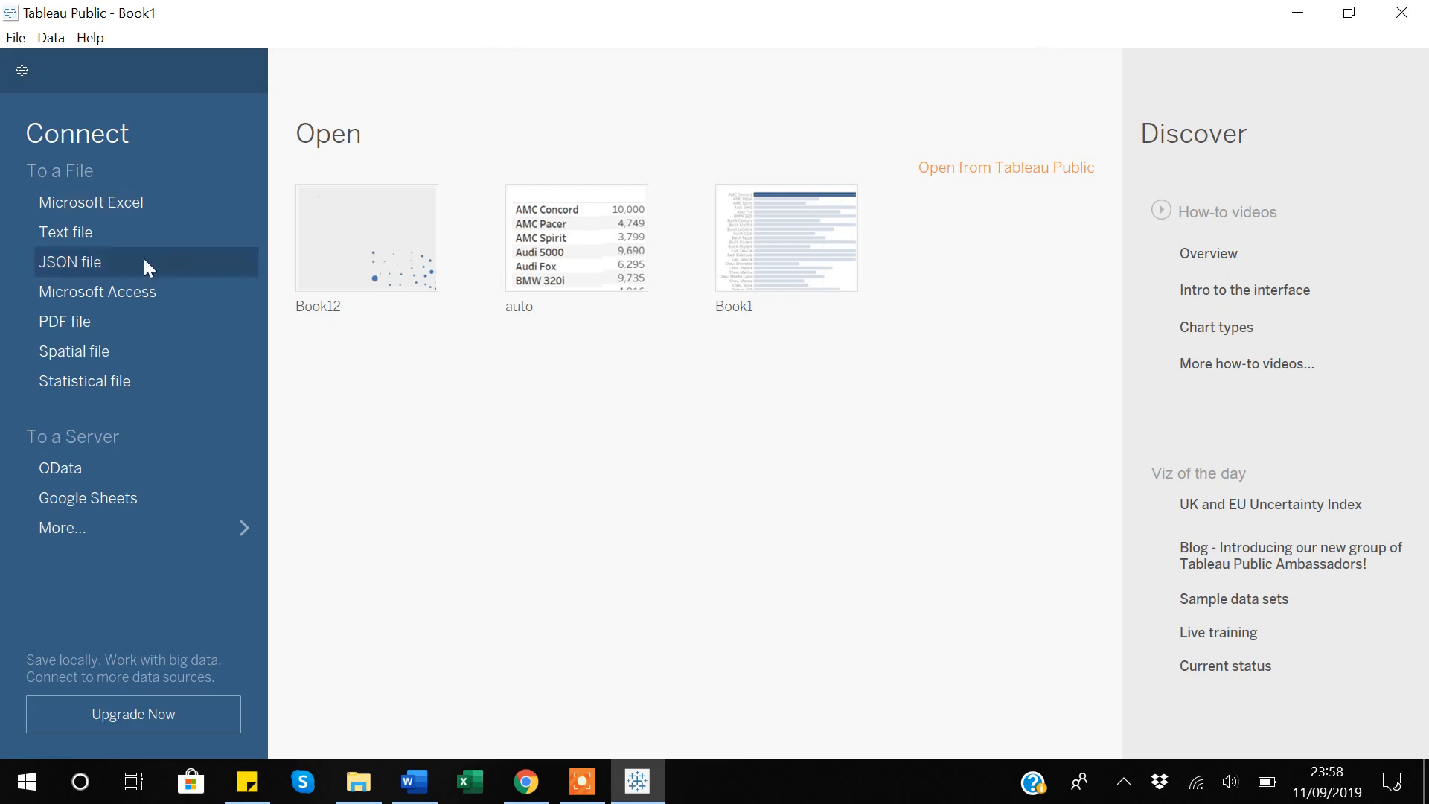
Step: Connect to the US Census Excel file in the 19_Interactive Filters Format folder under Tableau Video
{"action": "left_click", "coordinate": [79, 201]}
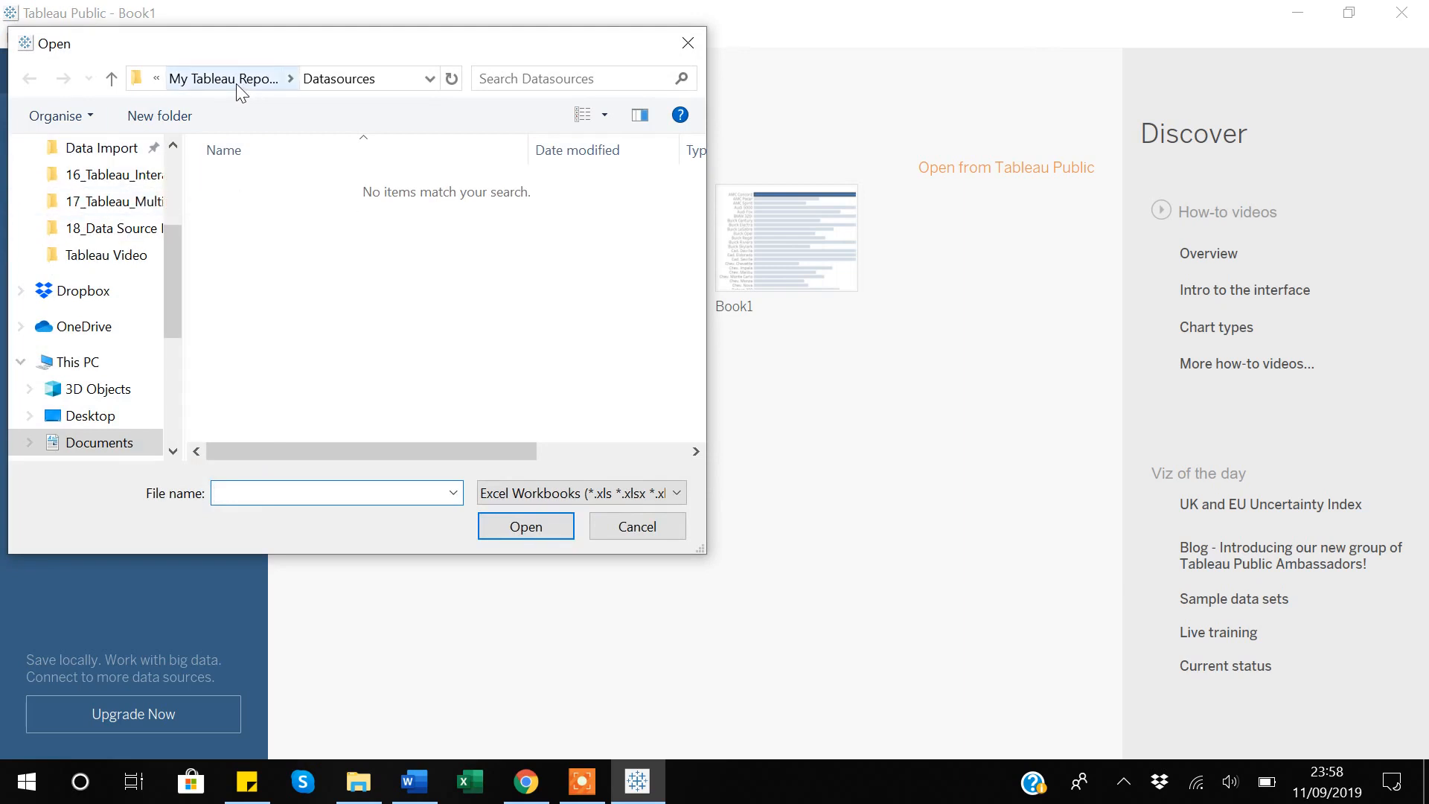
{"action": "left_click", "coordinate": [96, 234]}
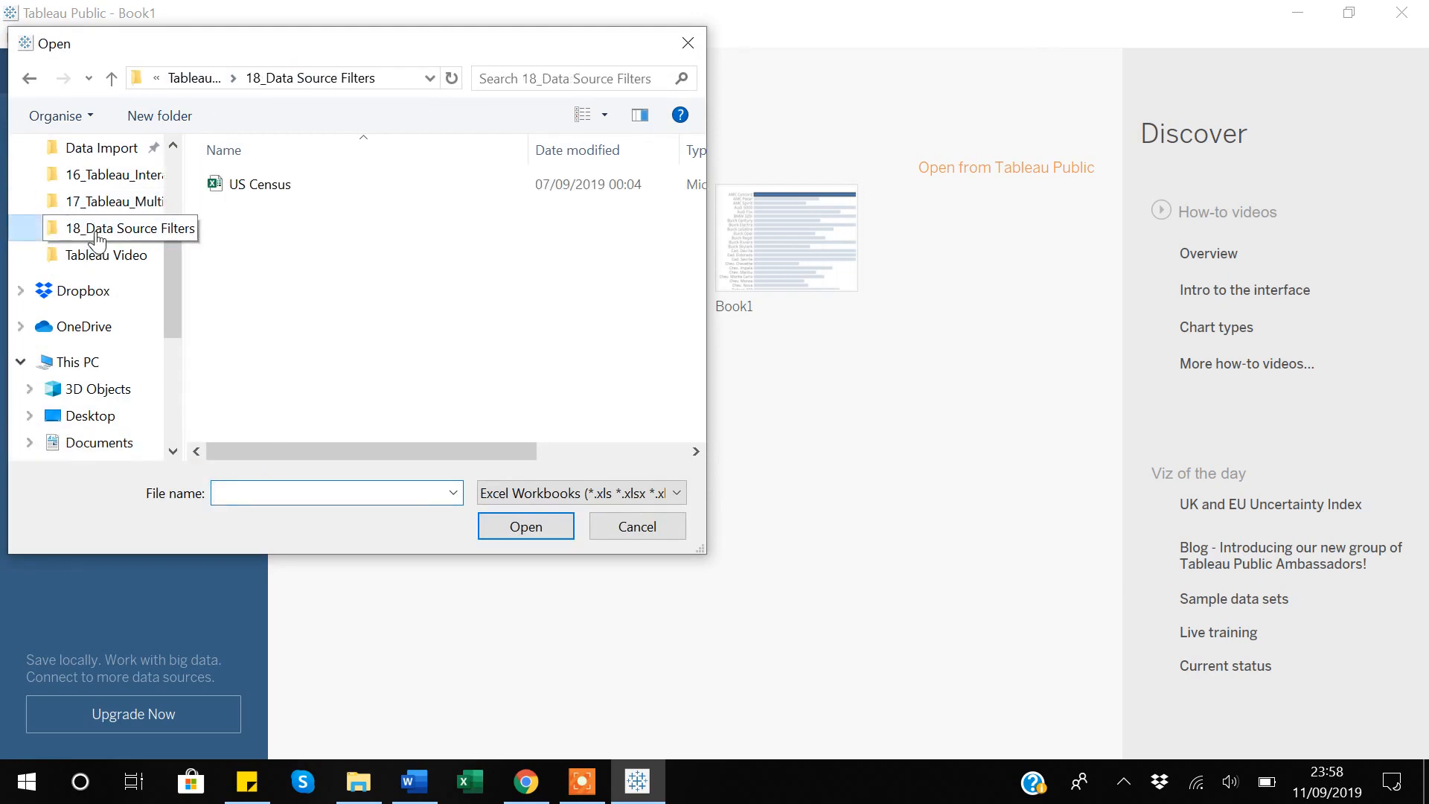
{"action": "left_click", "coordinate": [201, 82]}
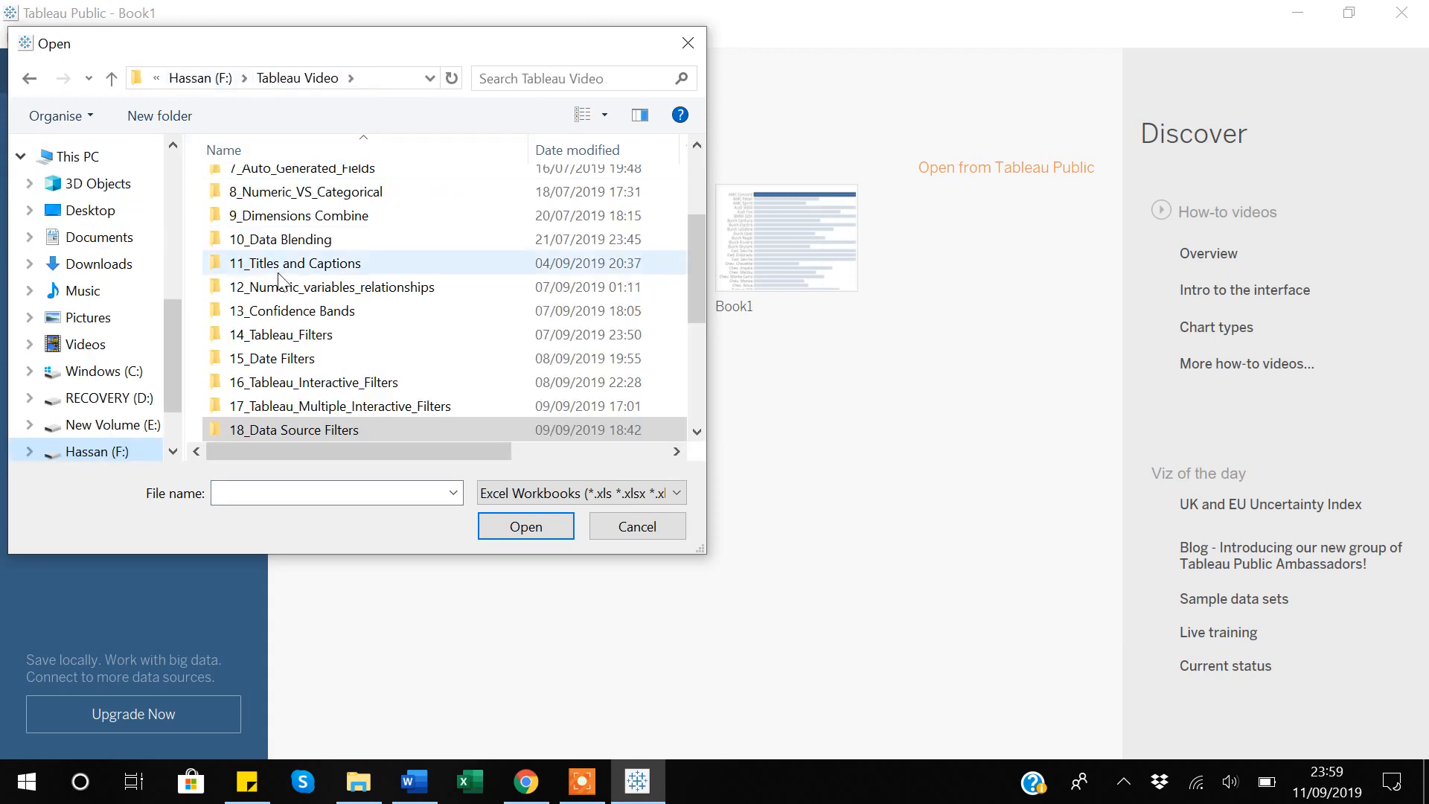
{"action": "scroll", "coordinate": [286, 308], "scroll_direction": "down", "scroll_amount": 2}
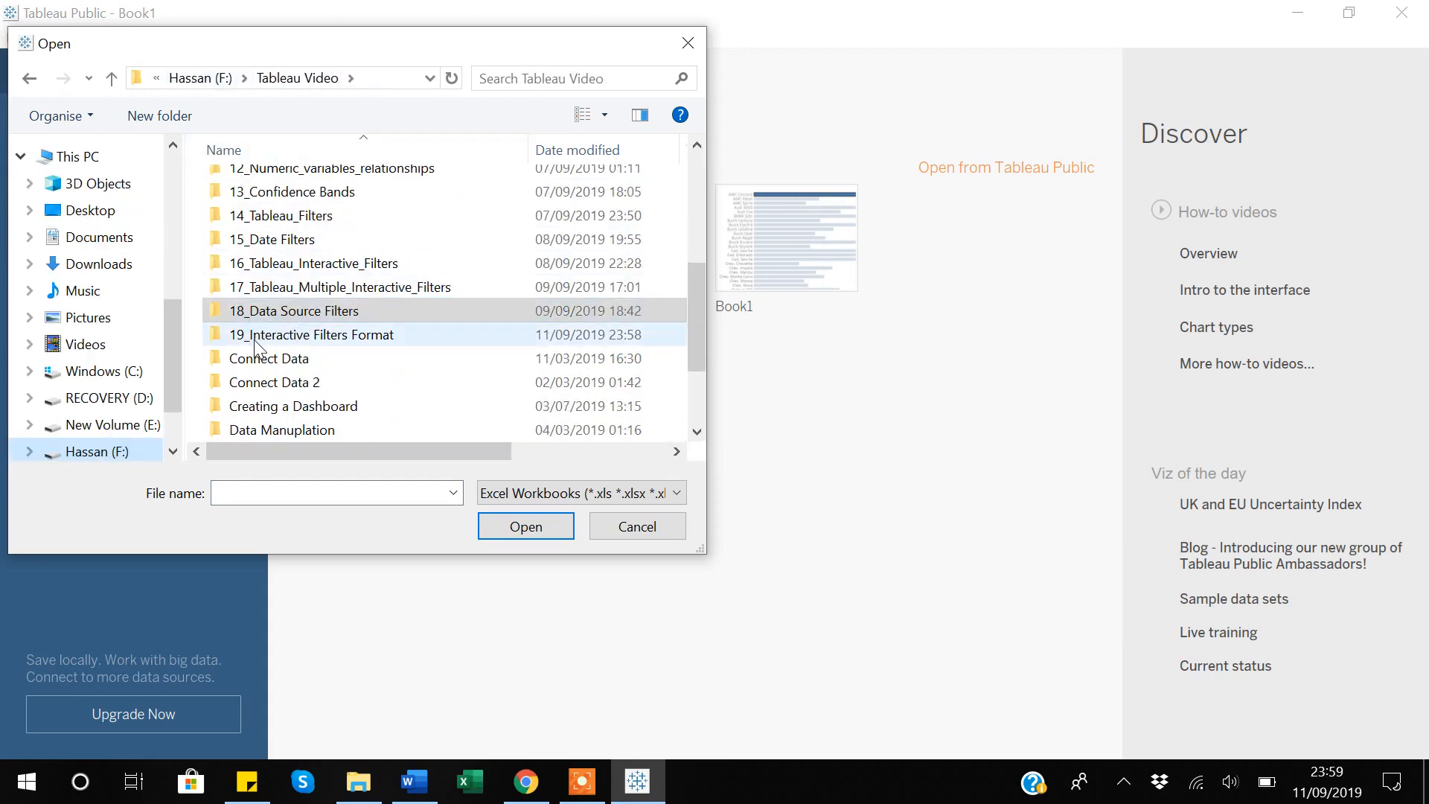
{"action": "double_click", "coordinate": [253, 341]}
{"action": "left_click", "coordinate": [242, 188]}
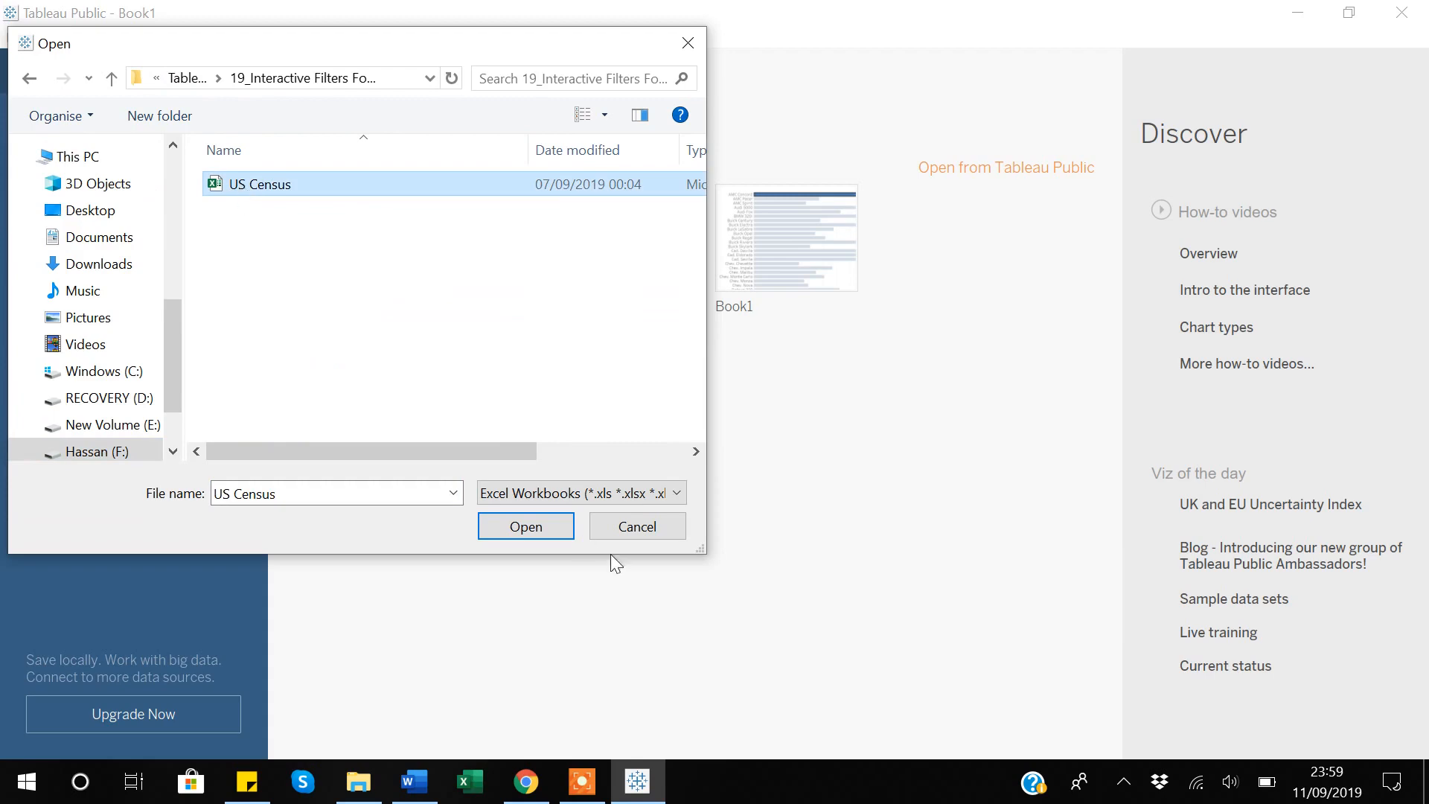
{"action": "left_click", "coordinate": [525, 527]}
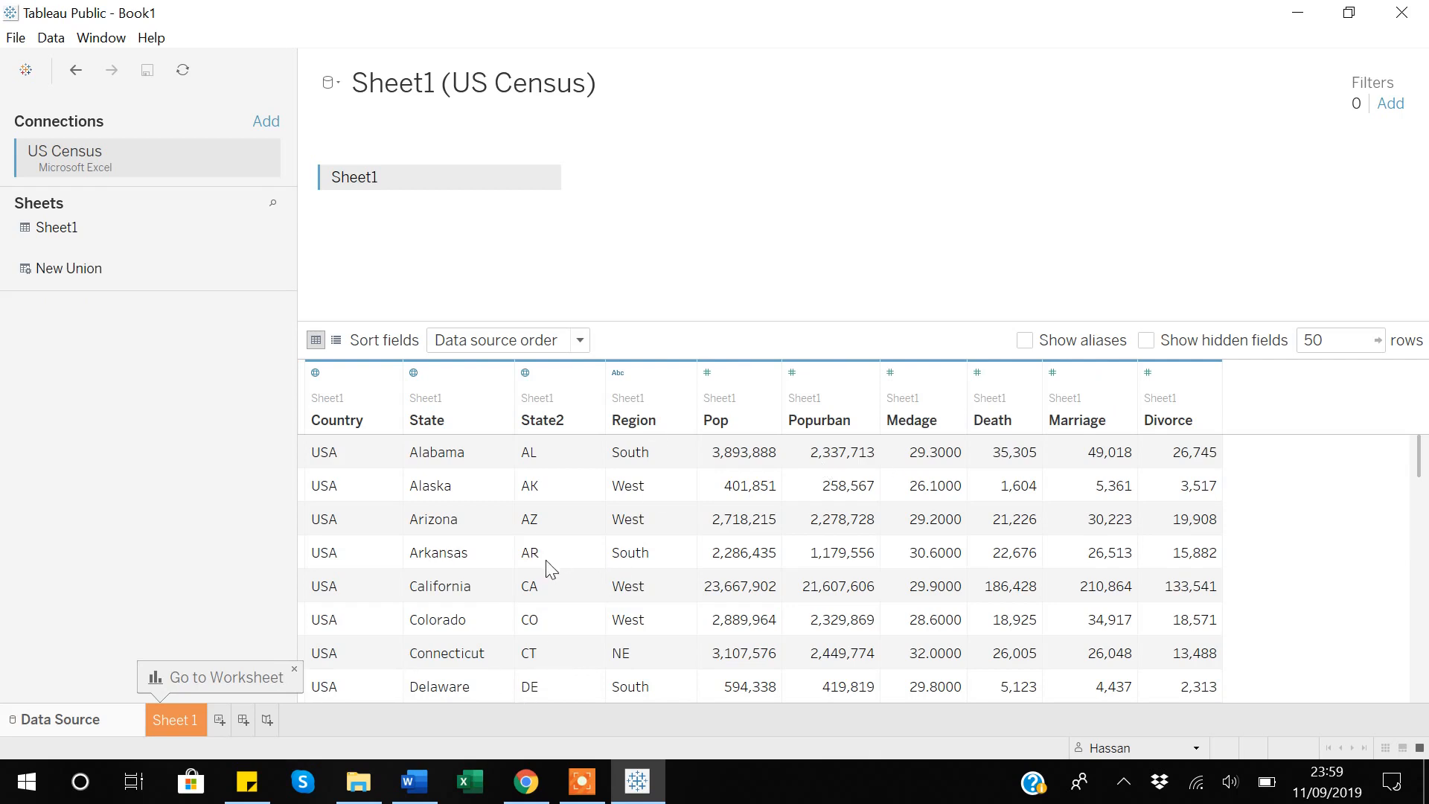
Step: Build a map on Sheet 1 from the Country and State dimensions
{"action": "left_click", "coordinate": [171, 719]}
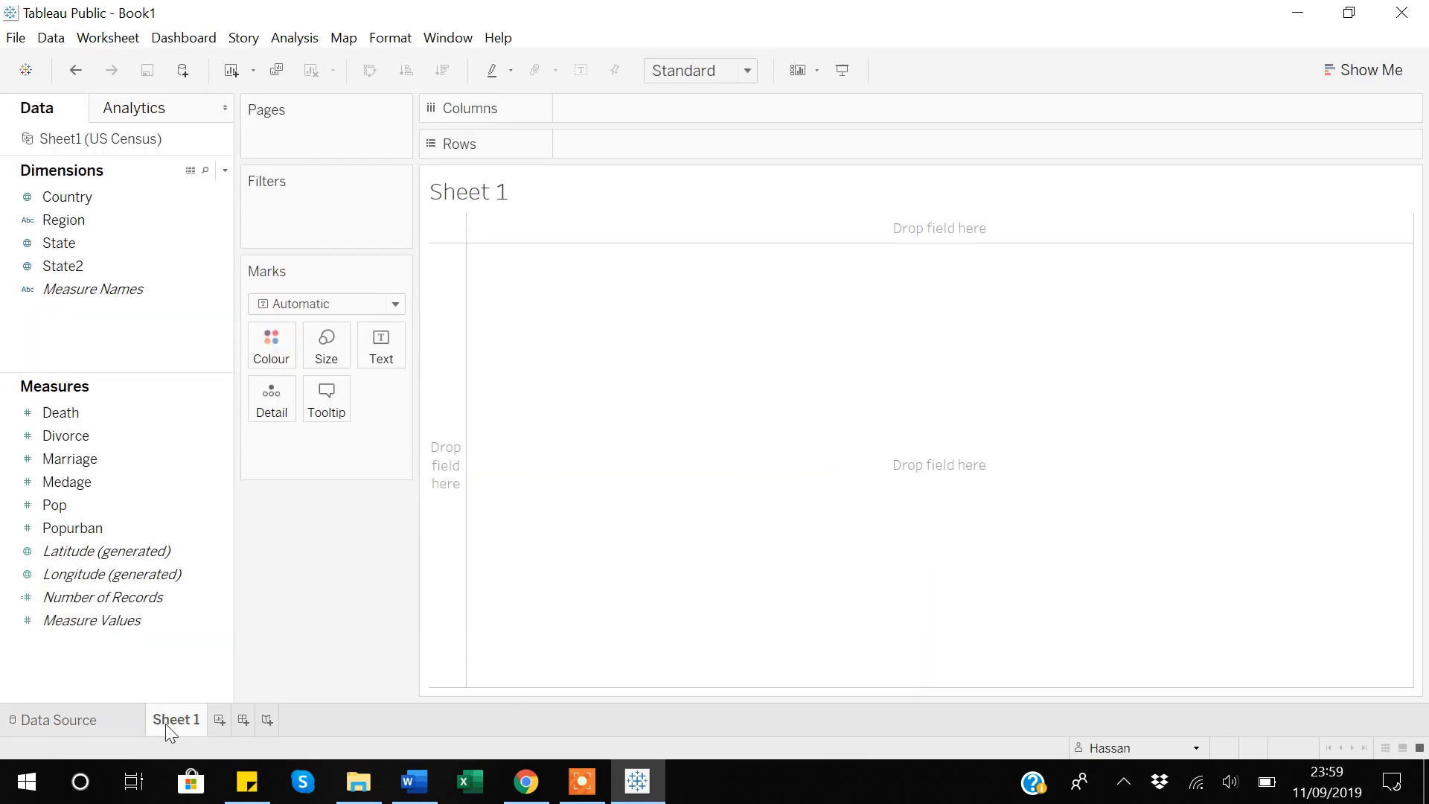
{"action": "left_click", "coordinate": [74, 201]}
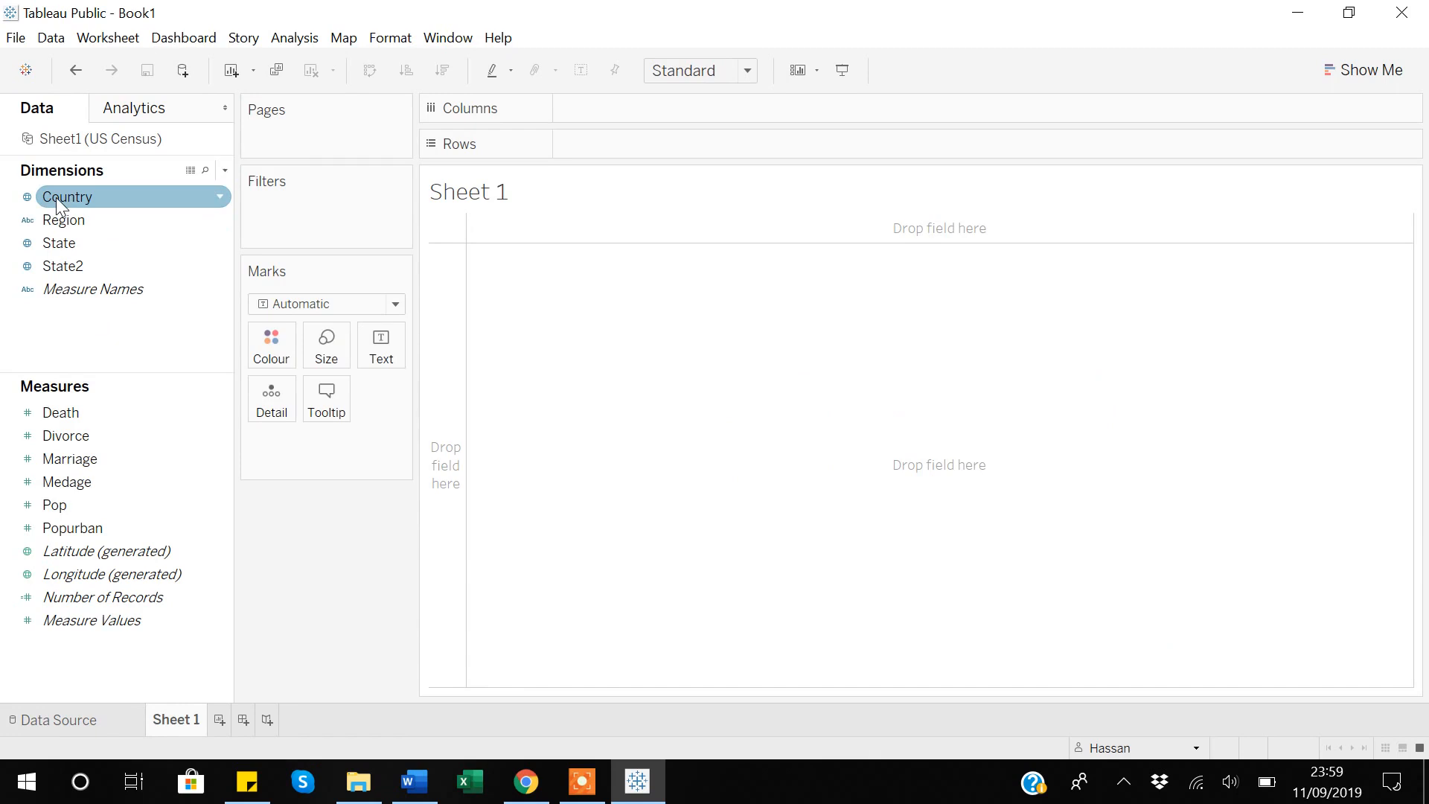
{"action": "double_click", "coordinate": [56, 198]}
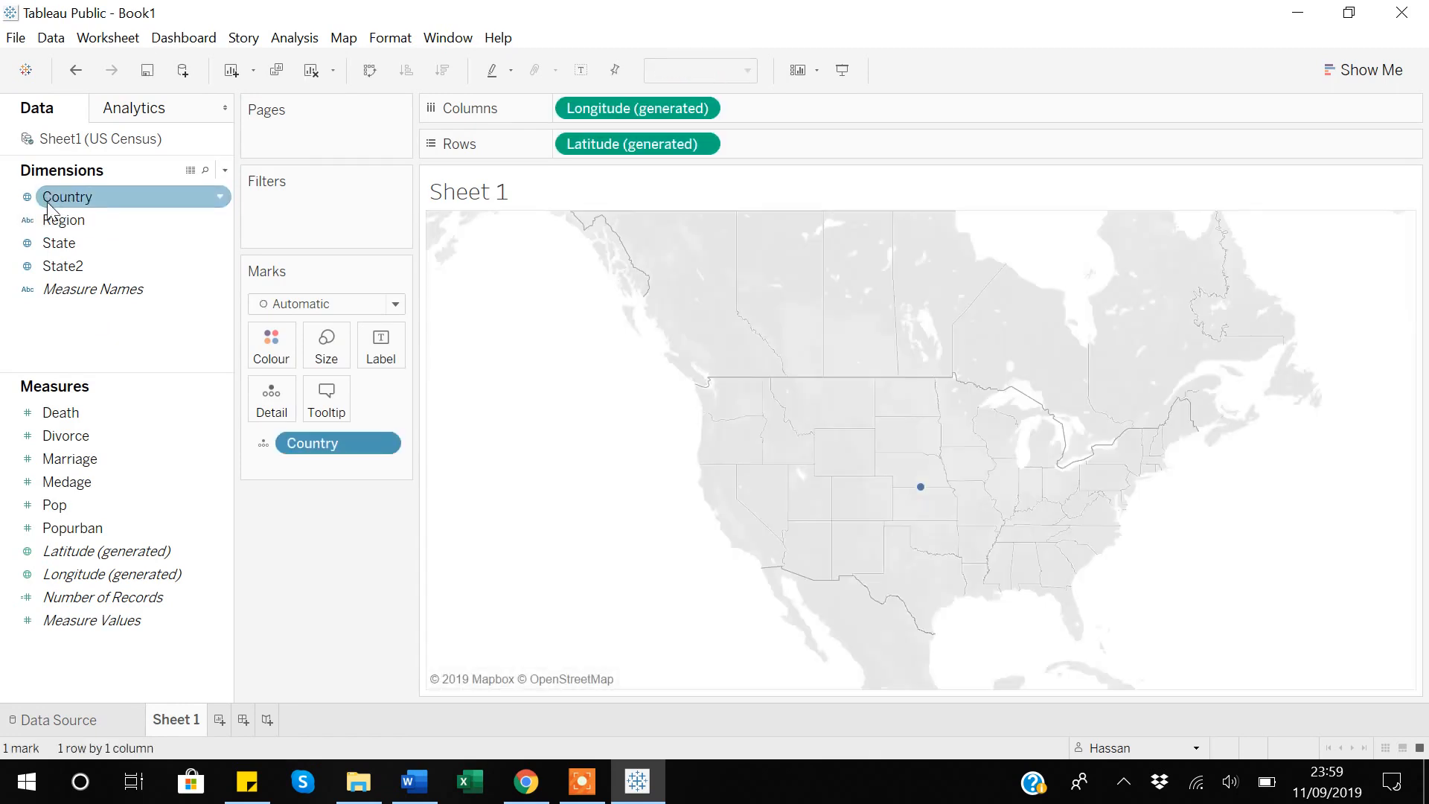
{"action": "double_click", "coordinate": [57, 248]}
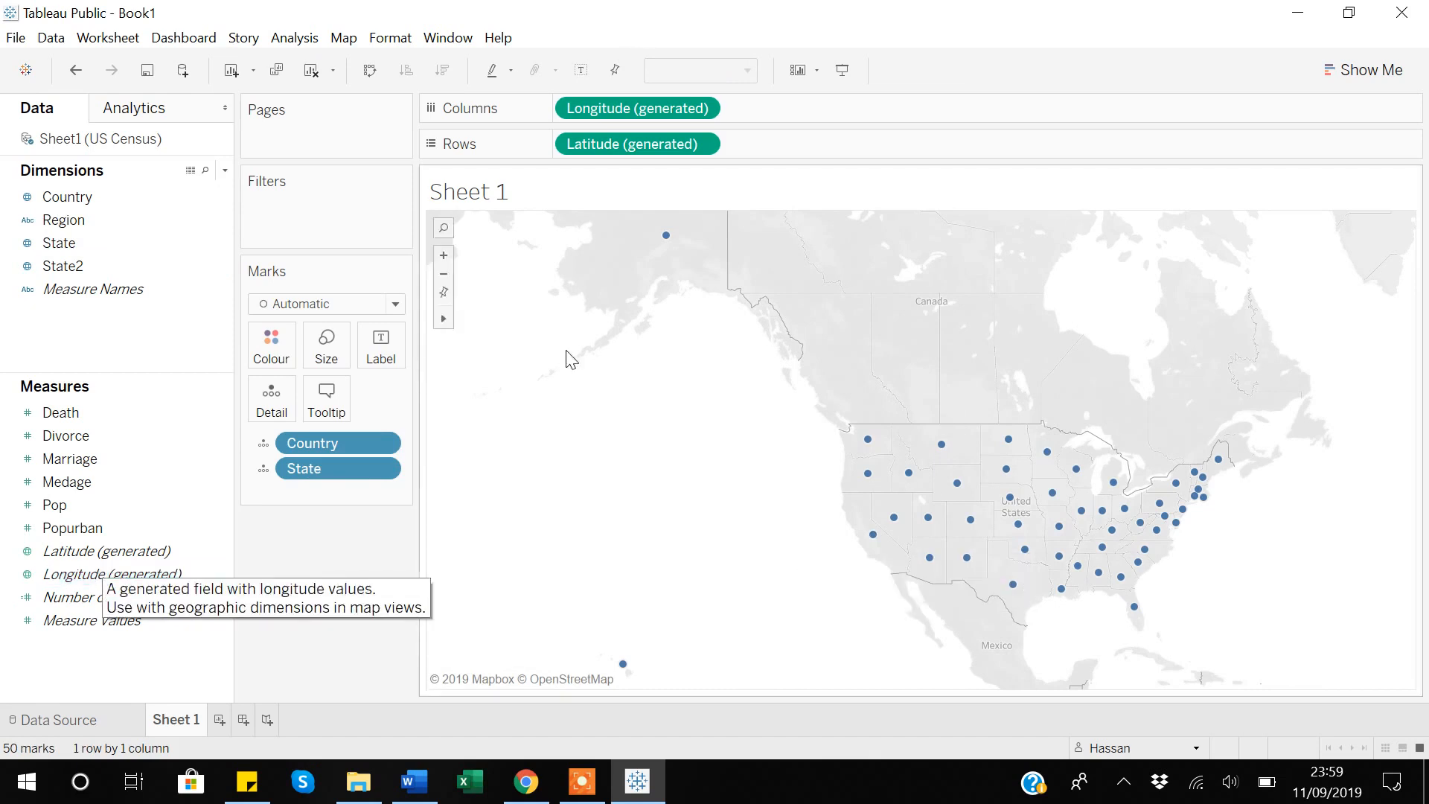
Step: Size the state marks on the map by Pop and enlarge the circles
{"action": "left_click_drag", "start_coordinate": [52, 507], "coordinate": [325, 363]}
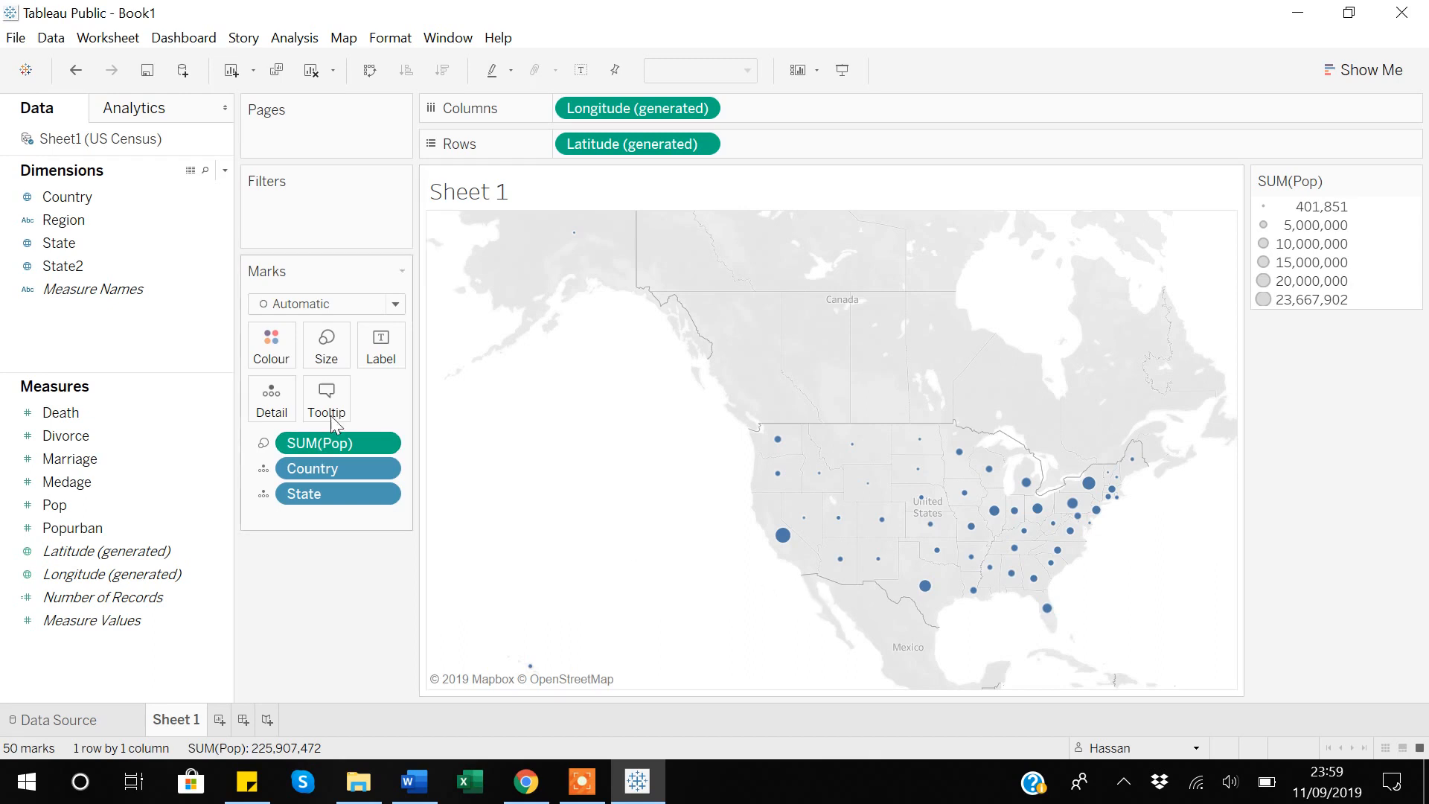
{"action": "left_click", "coordinate": [325, 361]}
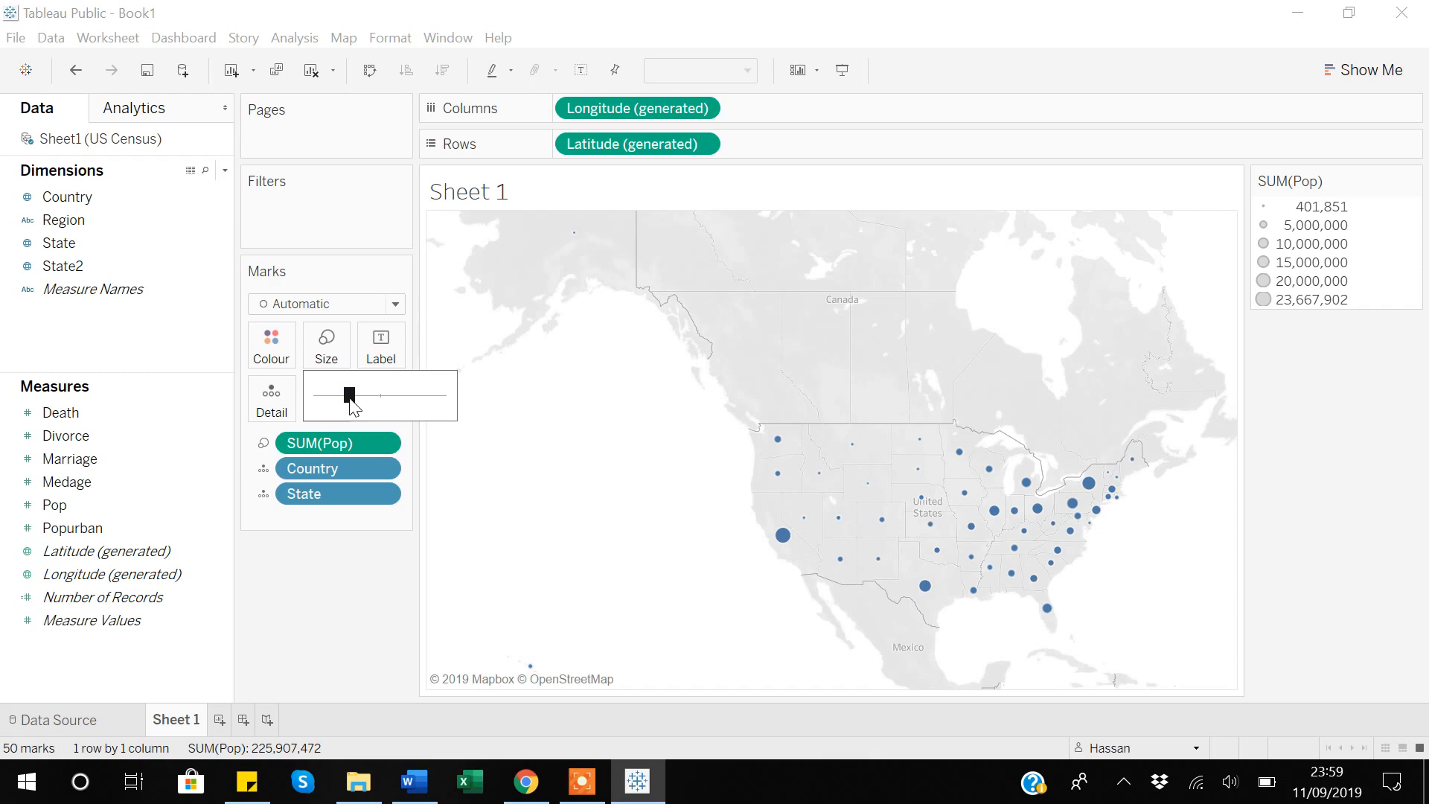
{"action": "left_click_drag", "start_coordinate": [355, 396], "coordinate": [377, 400]}
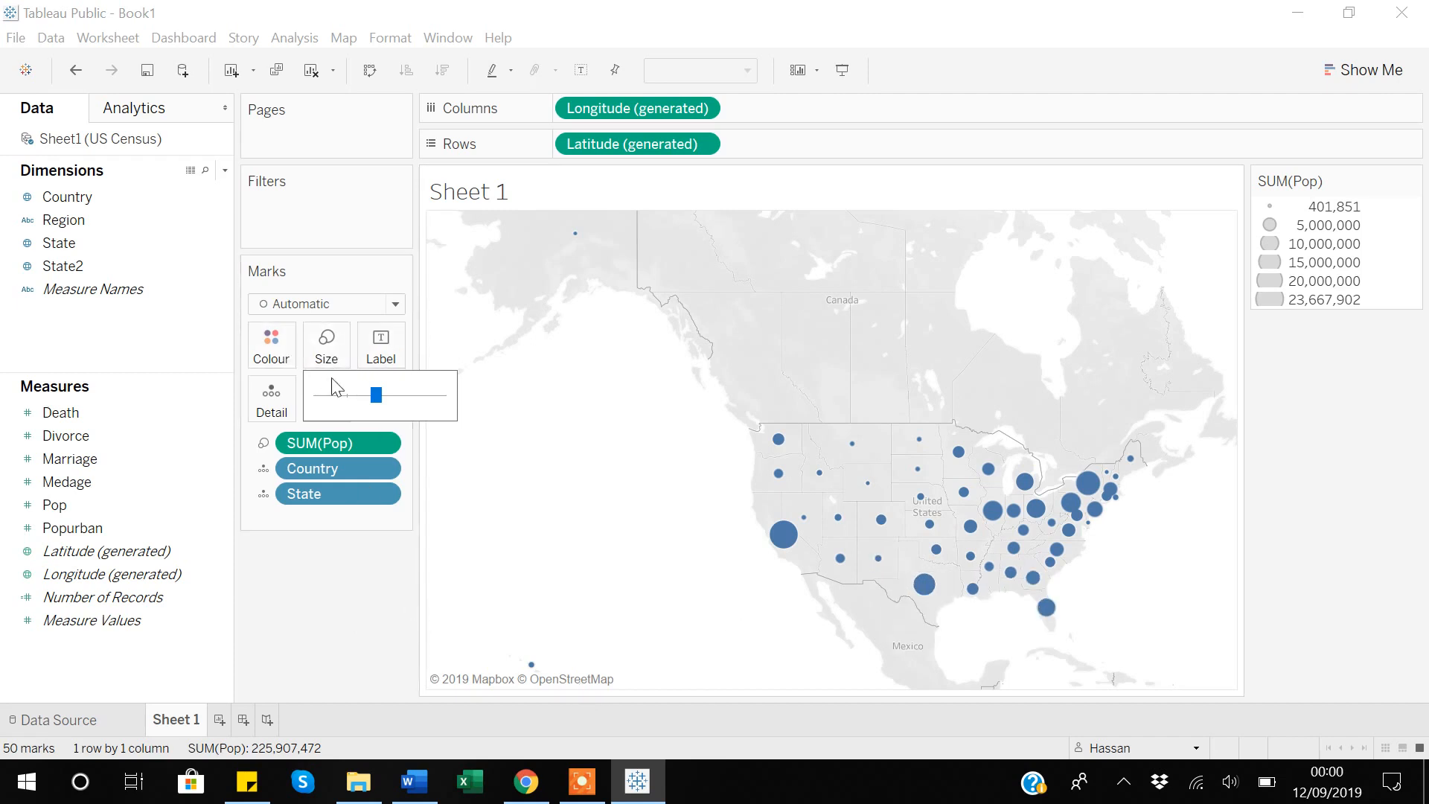
{"action": "left_click", "coordinate": [401, 626]}
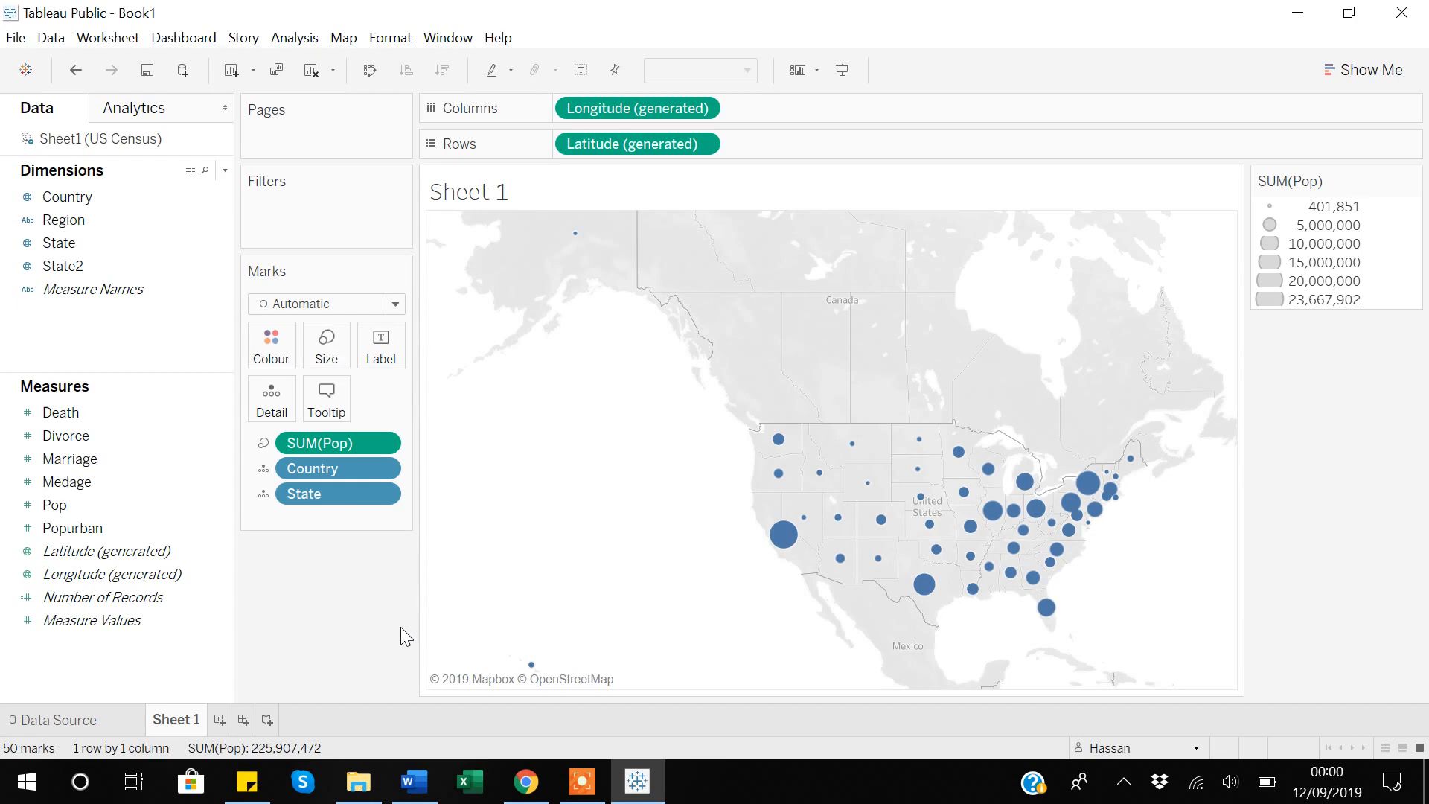
Step: Add a Region filter to the sheet that includes N Cntrl, NE, South and West
{"action": "left_click", "coordinate": [79, 220]}
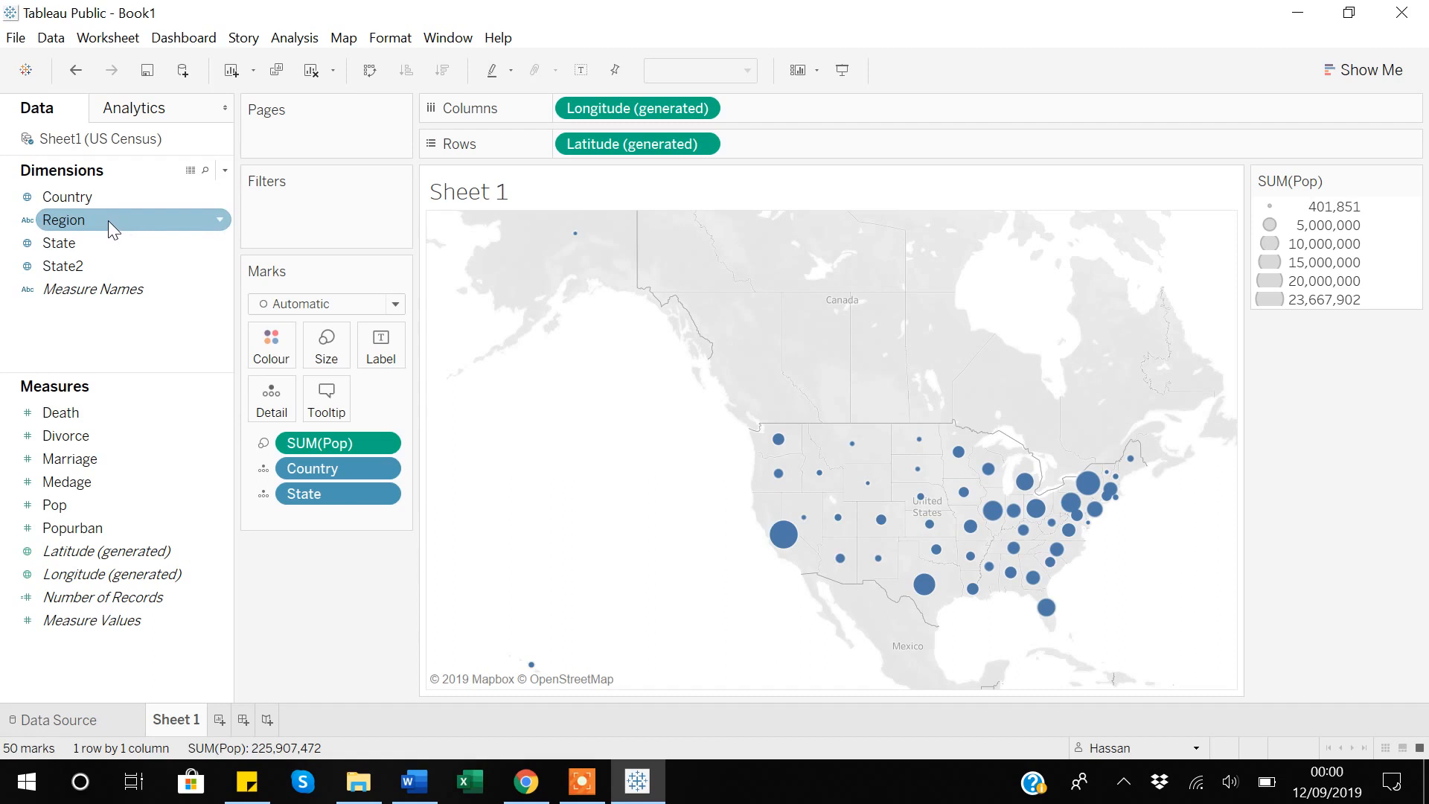
{"action": "left_click_drag", "start_coordinate": [109, 220], "coordinate": [315, 220]}
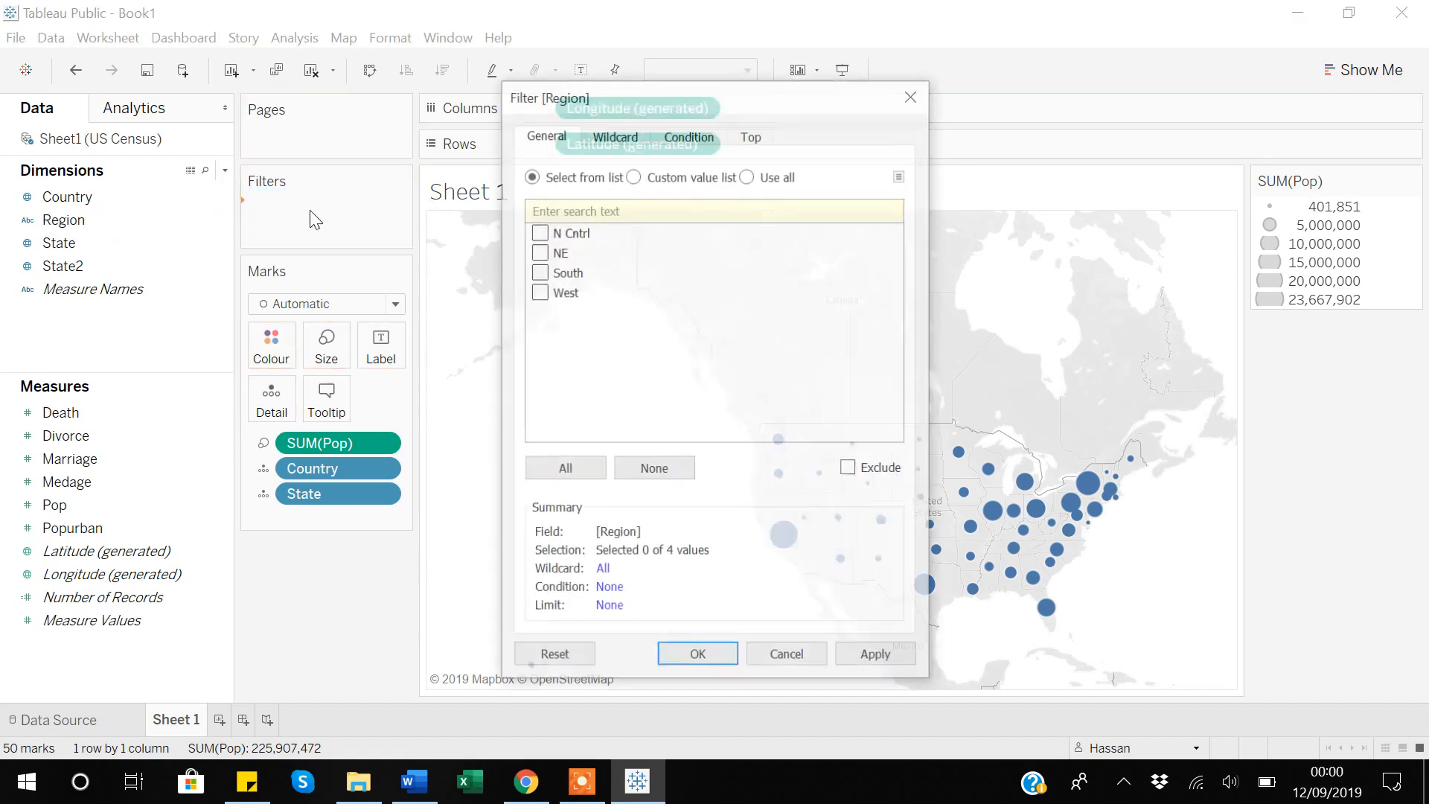
{"action": "left_click", "coordinate": [539, 232]}
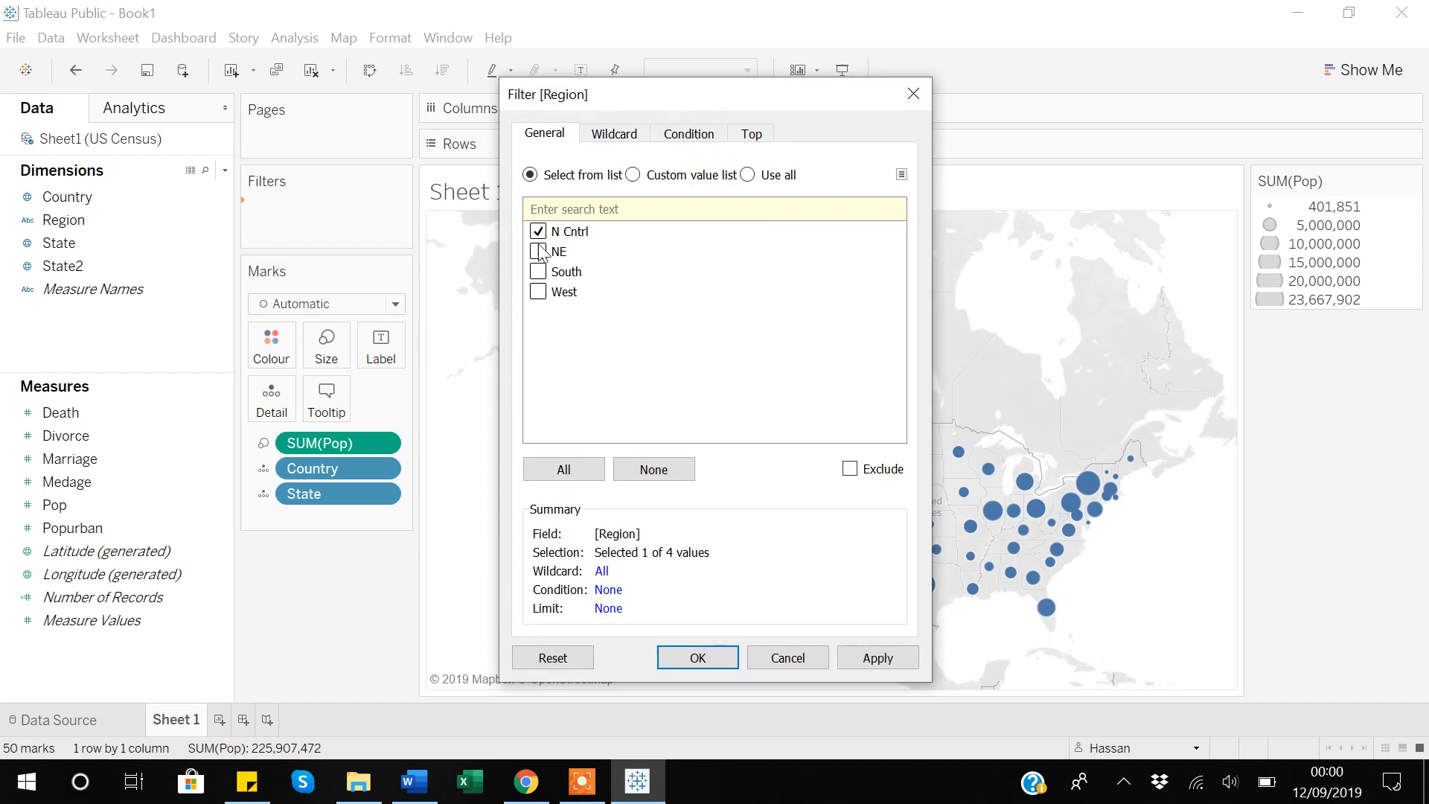
{"action": "left_click", "coordinate": [539, 252]}
{"action": "left_click", "coordinate": [539, 271]}
{"action": "left_click", "coordinate": [539, 292]}
{"action": "left_click", "coordinate": [878, 660]}
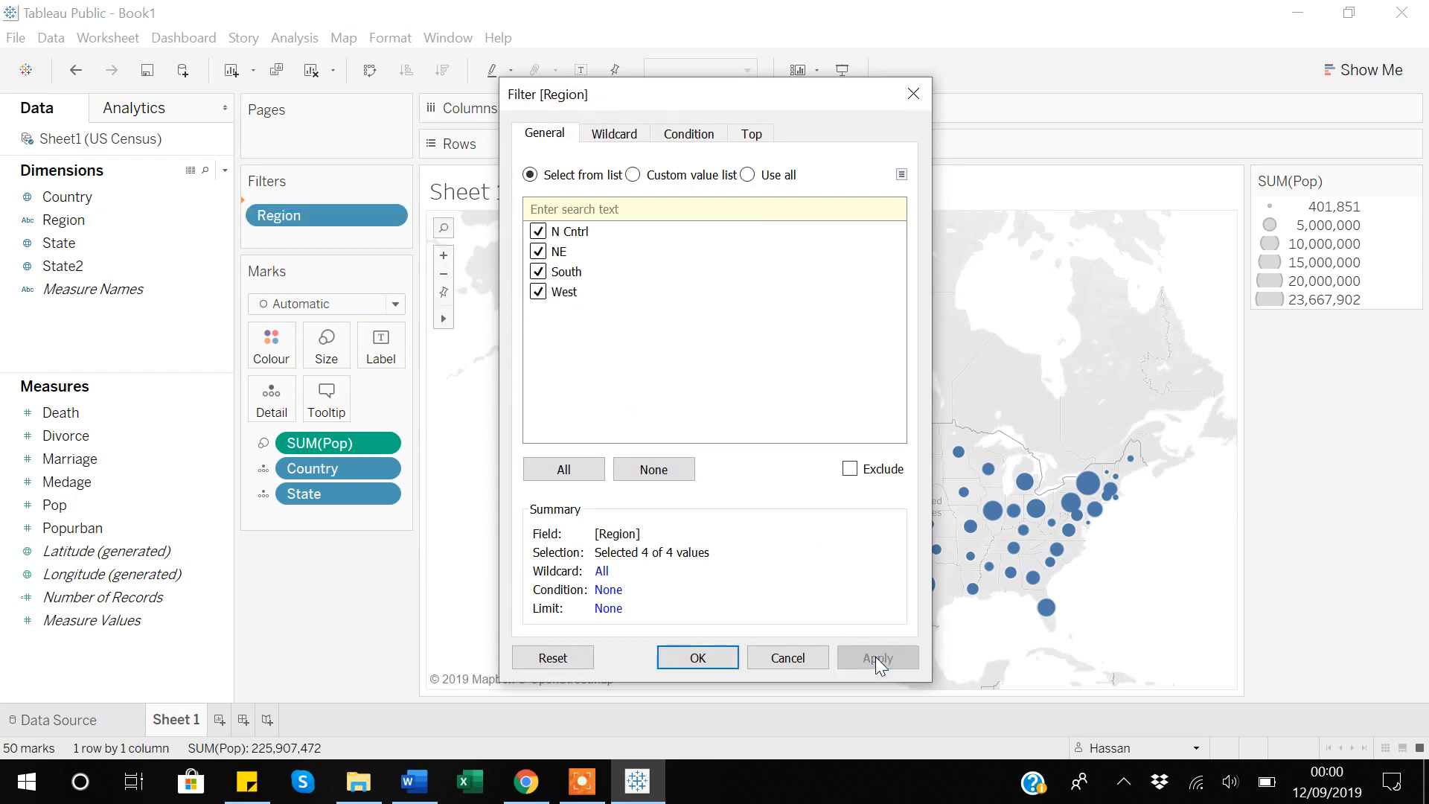
{"action": "left_click", "coordinate": [697, 658]}
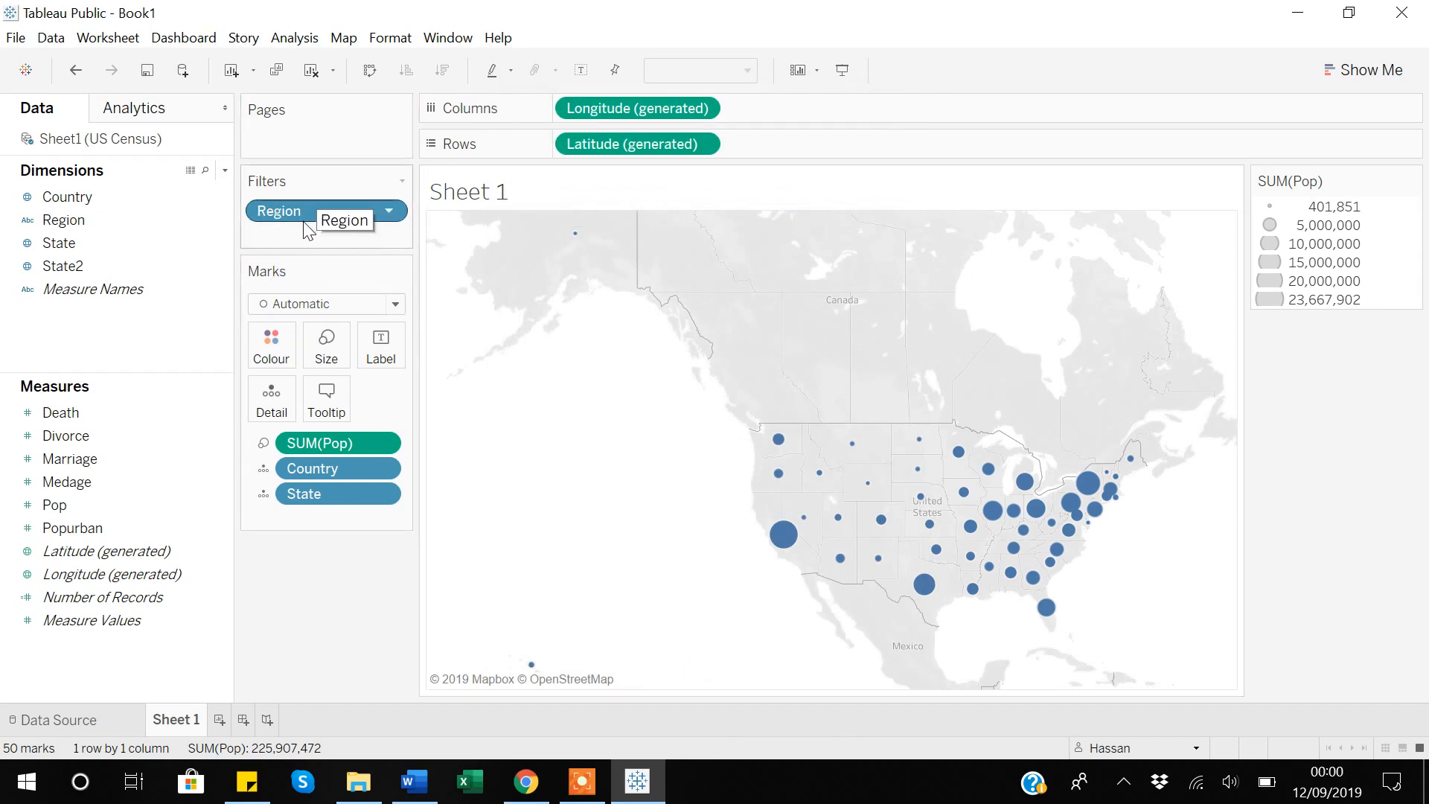
Step: Display the Region filter card on Sheet 1 and place the sheet on a new dashboard
{"action": "left_click", "coordinate": [388, 212]}
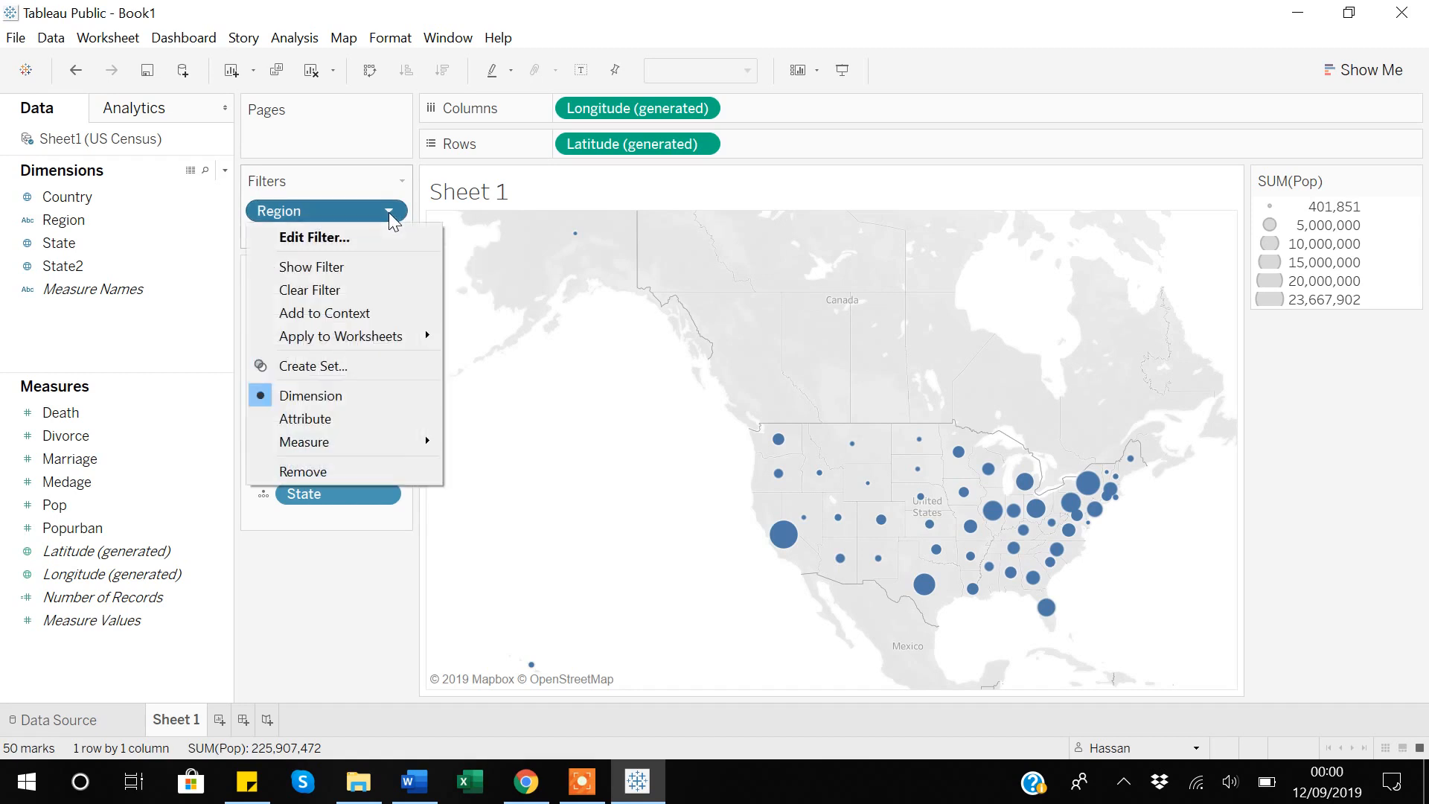
{"action": "left_click", "coordinate": [333, 269]}
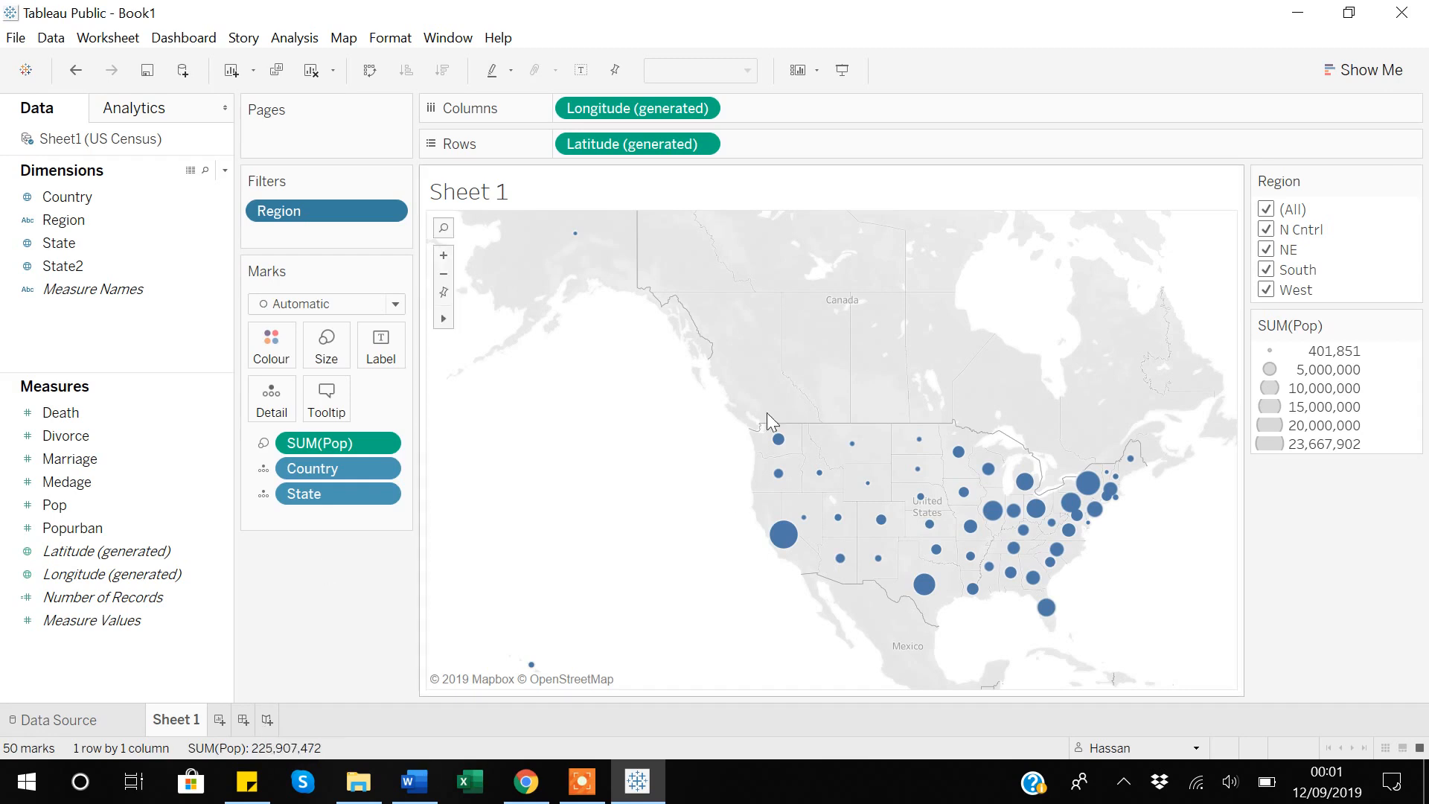
{"action": "left_click", "coordinate": [242, 722]}
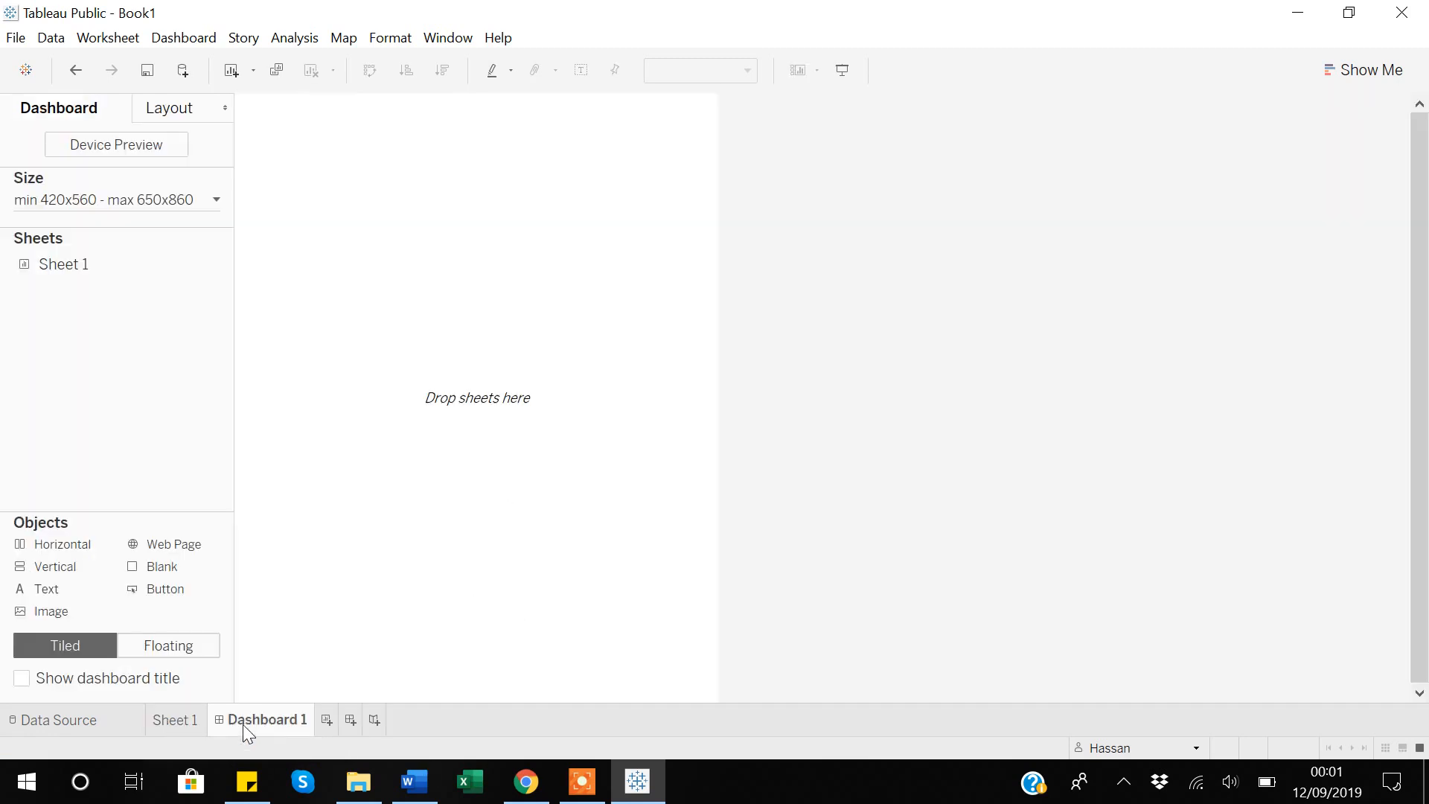
{"action": "left_click_drag", "start_coordinate": [78, 269], "coordinate": [402, 245]}
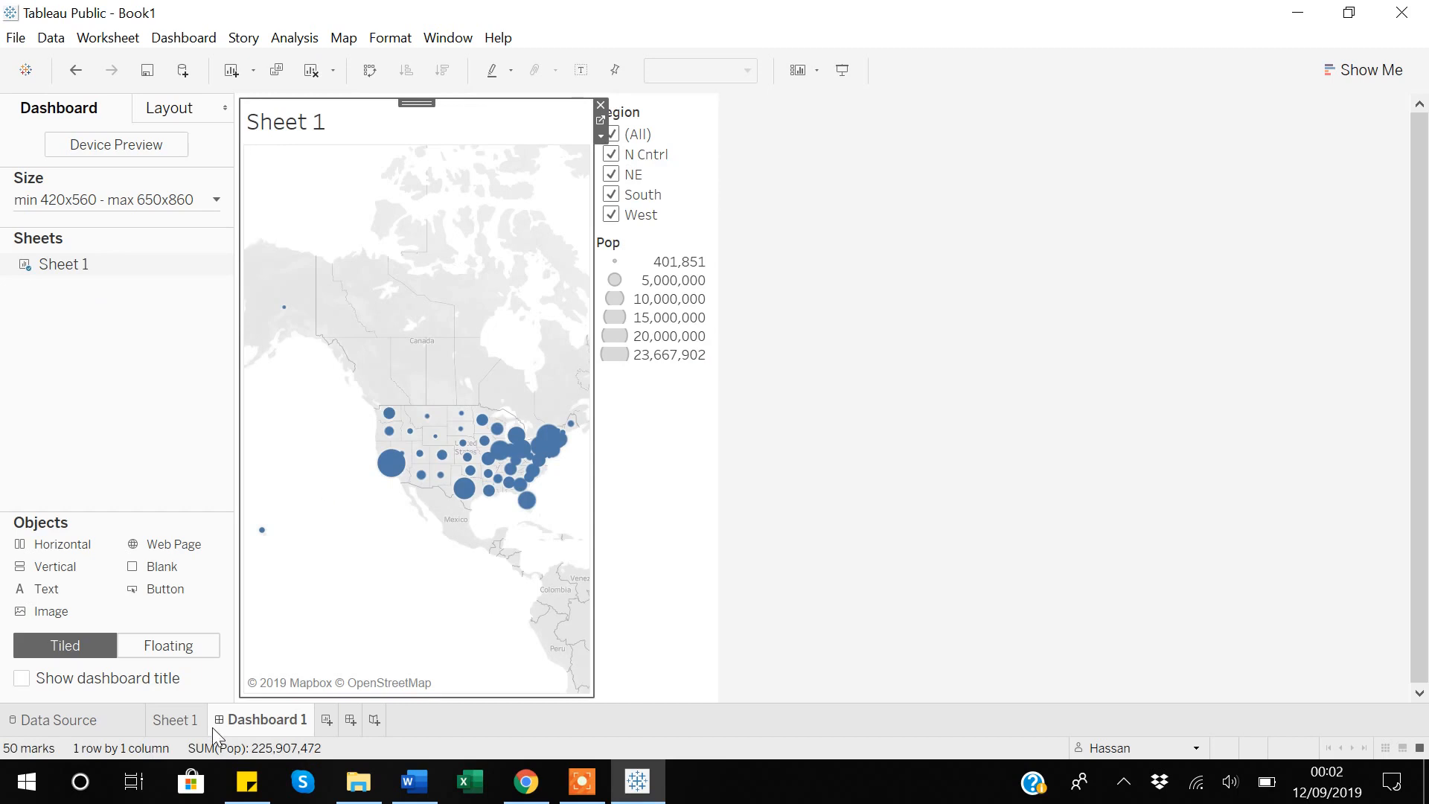
Step: Change the title of Sheet 1's Region filter card to "Select Region Here"
{"action": "left_click", "coordinate": [173, 720]}
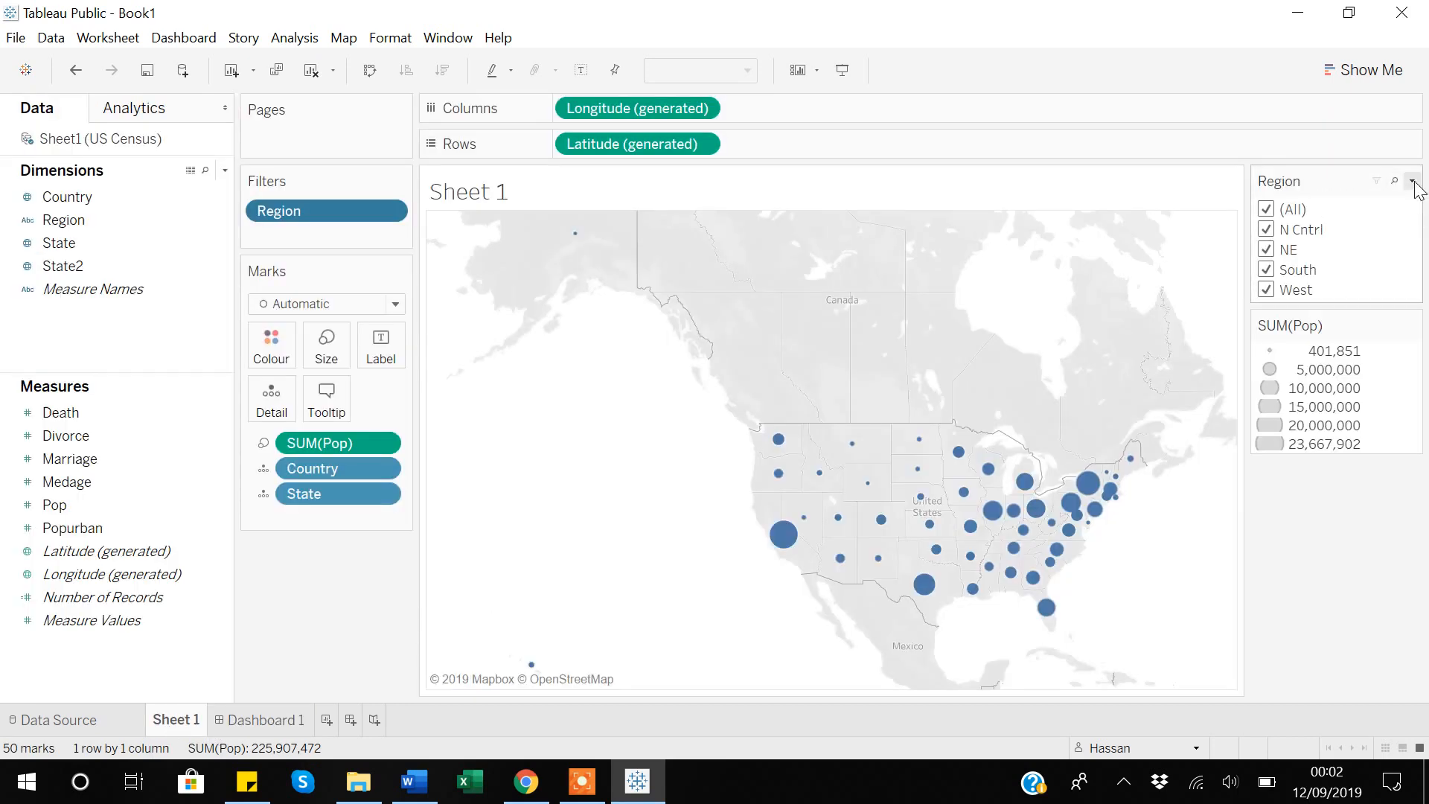
{"action": "left_click", "coordinate": [1413, 182]}
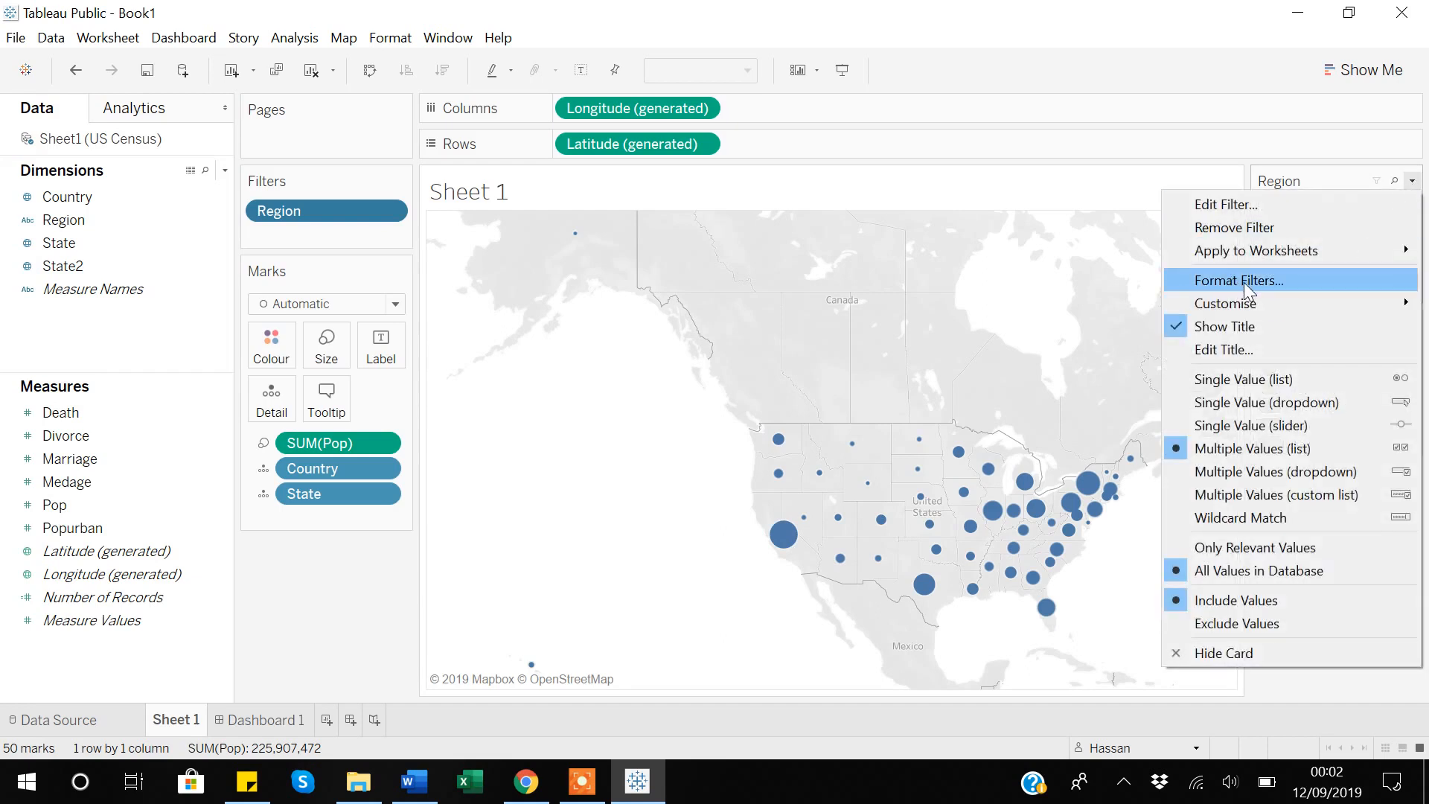
{"action": "left_click", "coordinate": [1228, 347]}
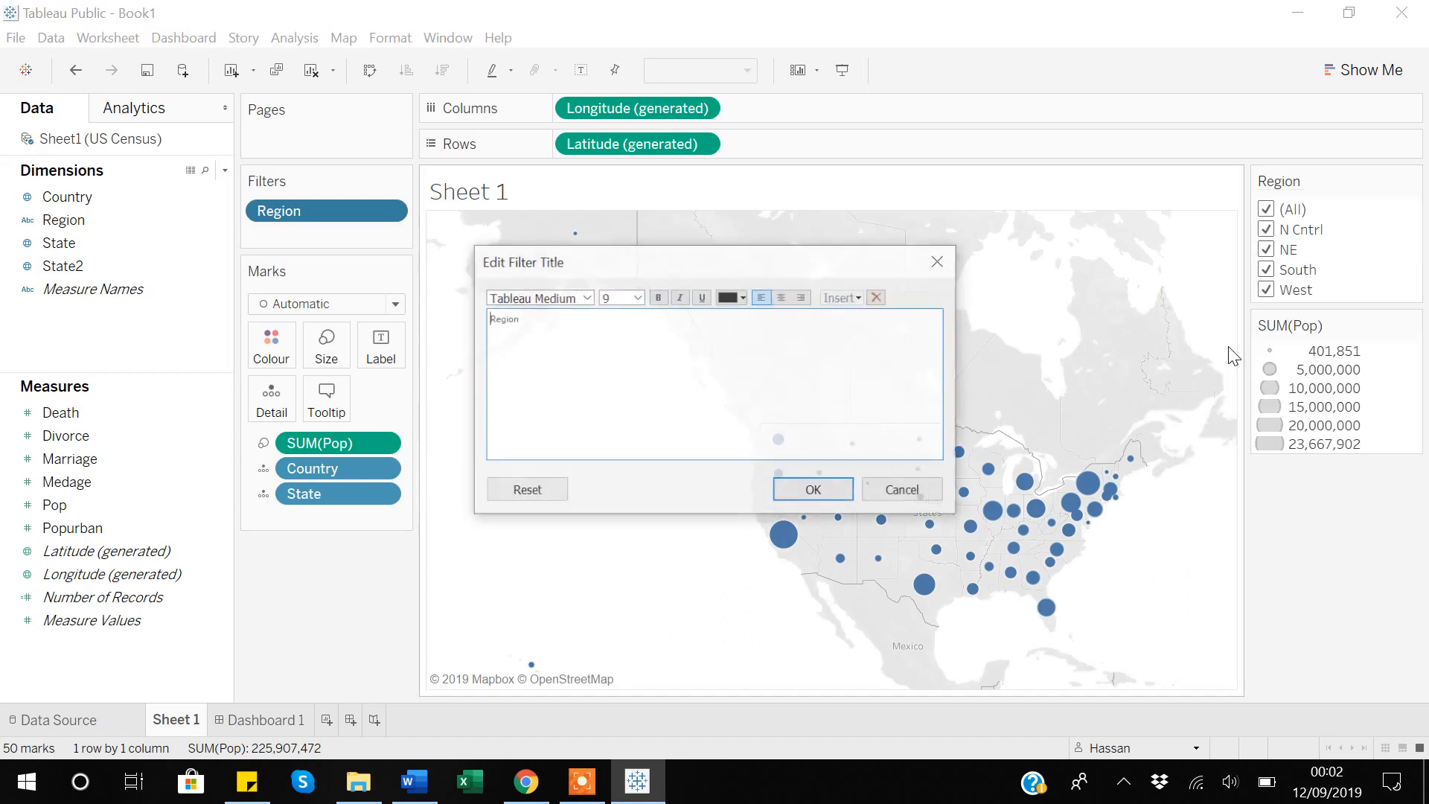
{"action": "left_click_drag", "start_coordinate": [542, 326], "coordinate": [489, 320]}
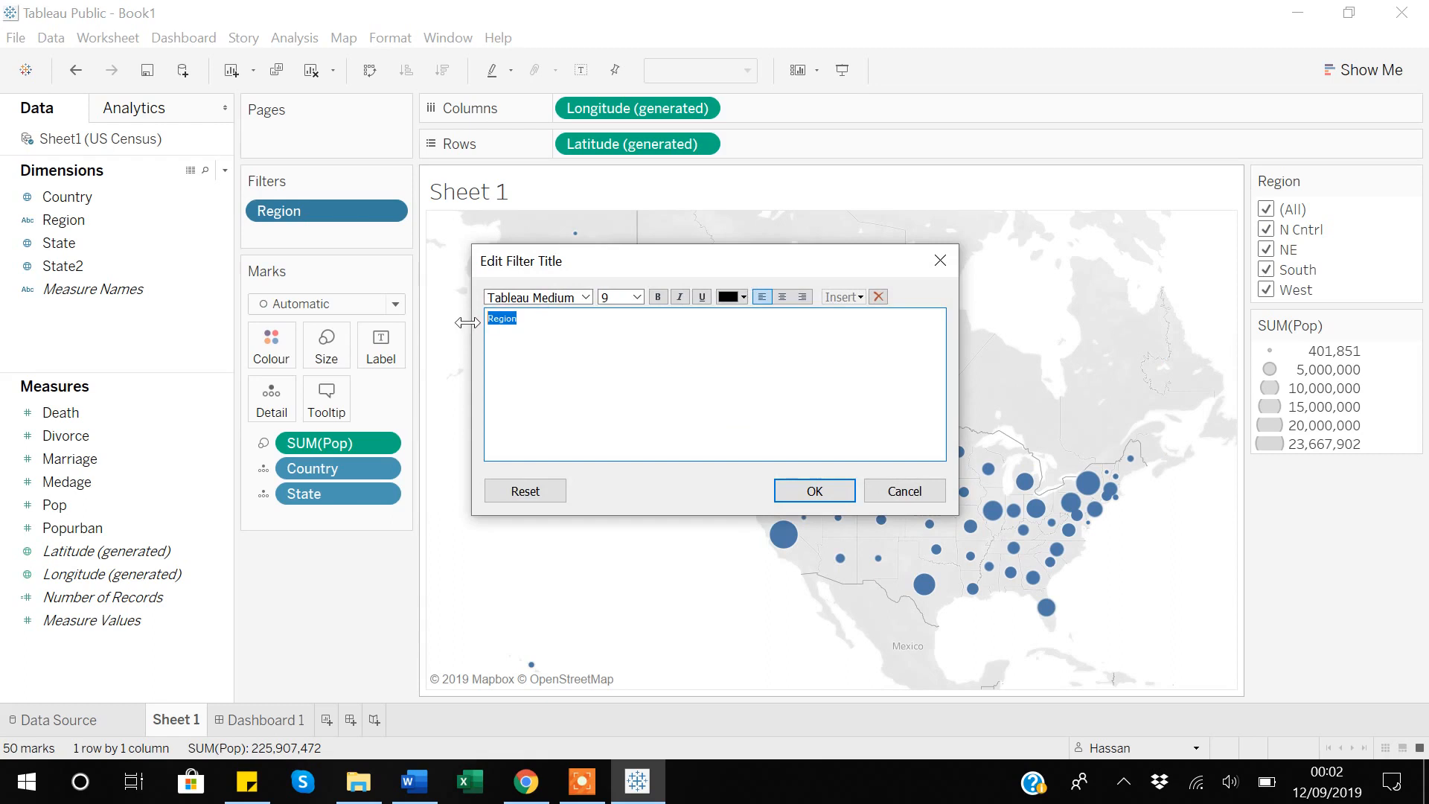
{"action": "key", "text": "BackSpace"}
{"action": "type", "text": "select Region Here"}
Step: Format the filter title text in Tableau Bold, size 20, with bold, italic and underline
{"action": "triple_click", "coordinate": [570, 316]}
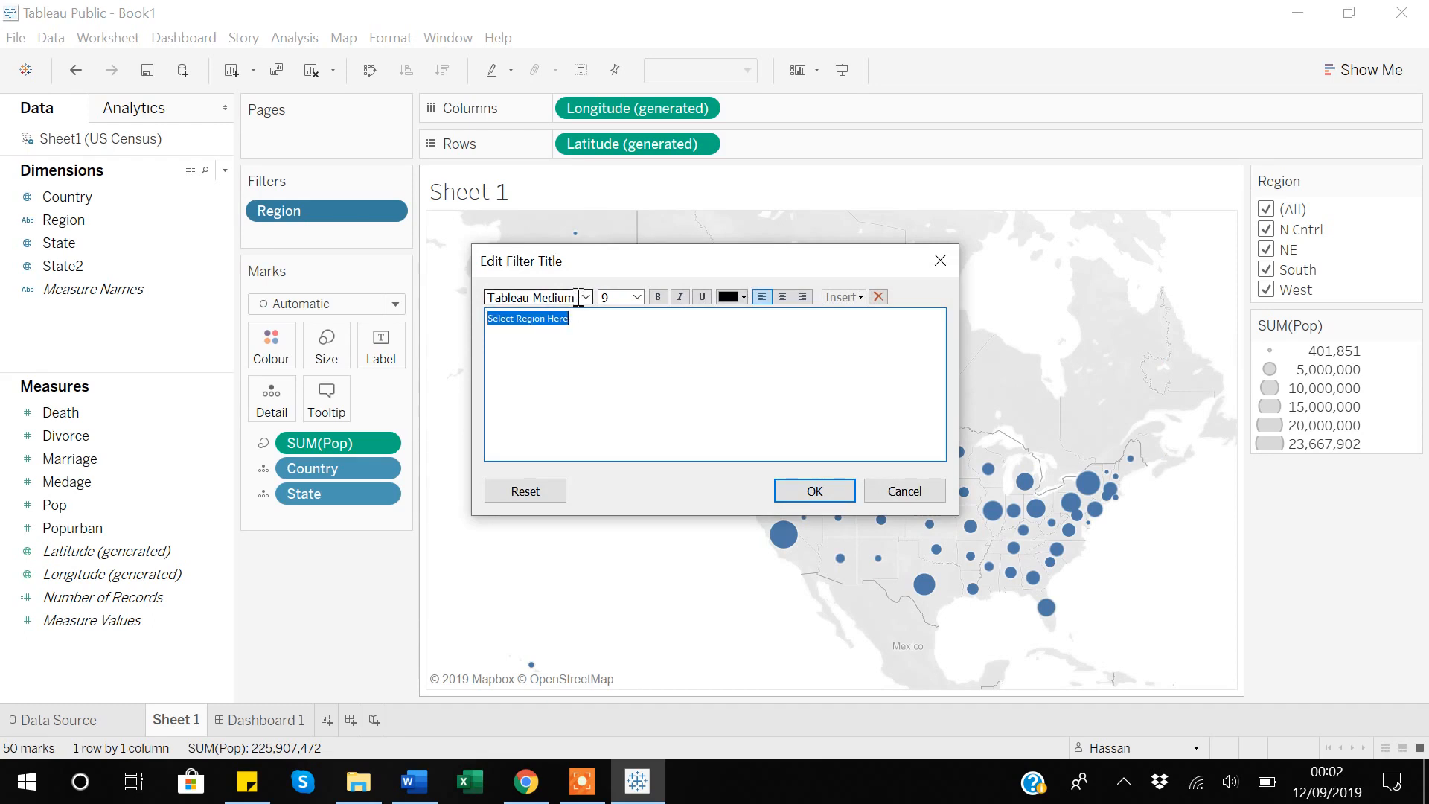
{"action": "left_click", "coordinate": [587, 298]}
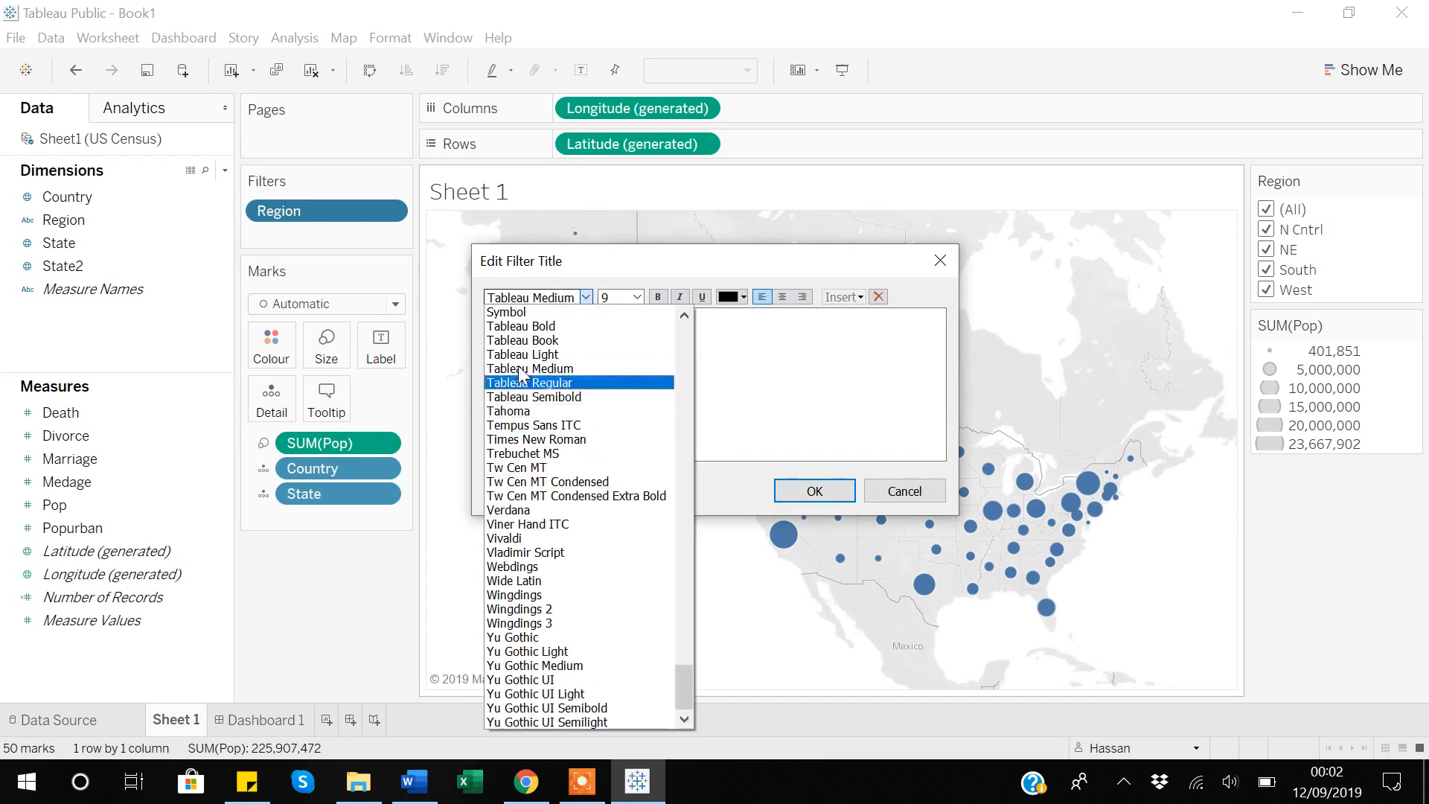
{"action": "left_click", "coordinate": [523, 330]}
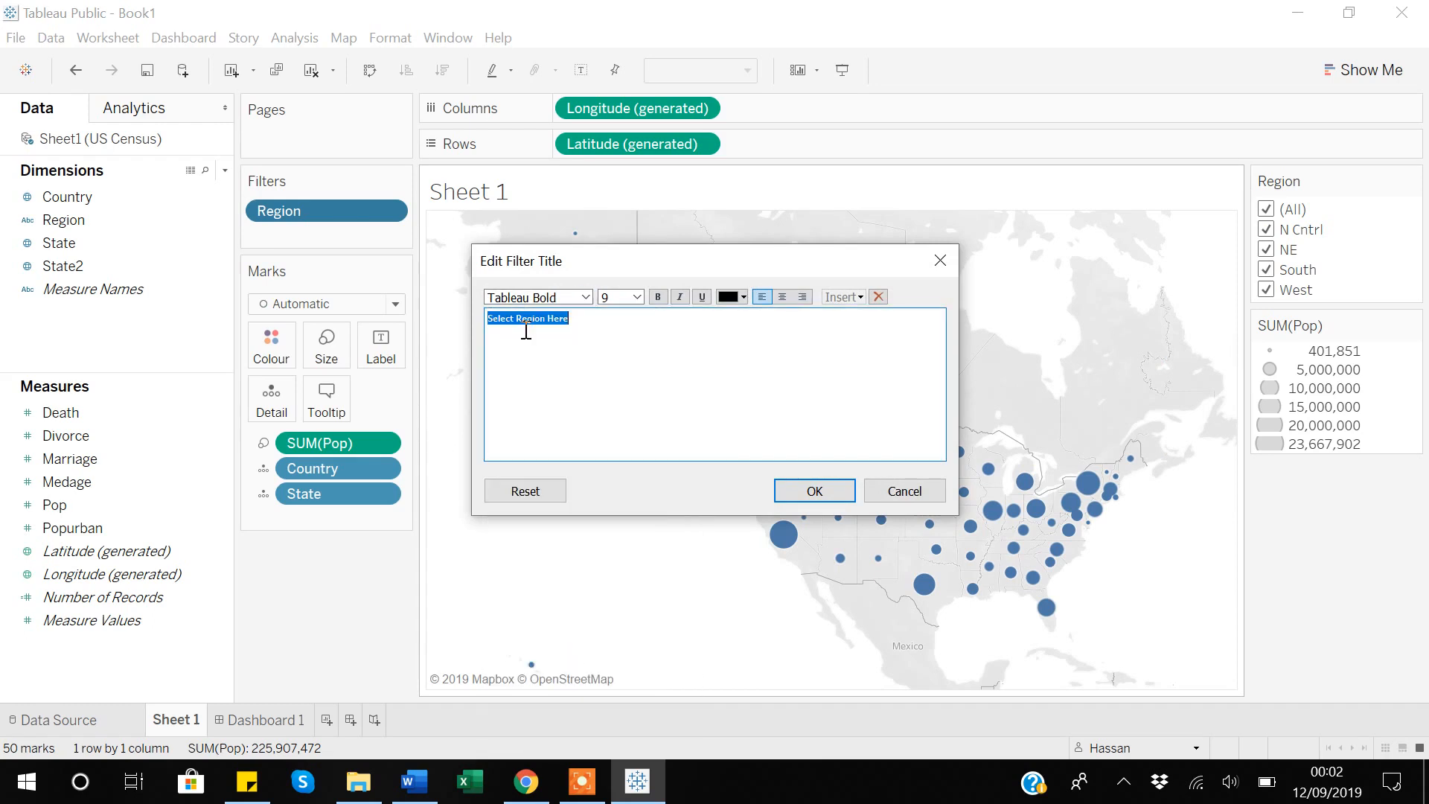
{"action": "left_click", "coordinate": [637, 298]}
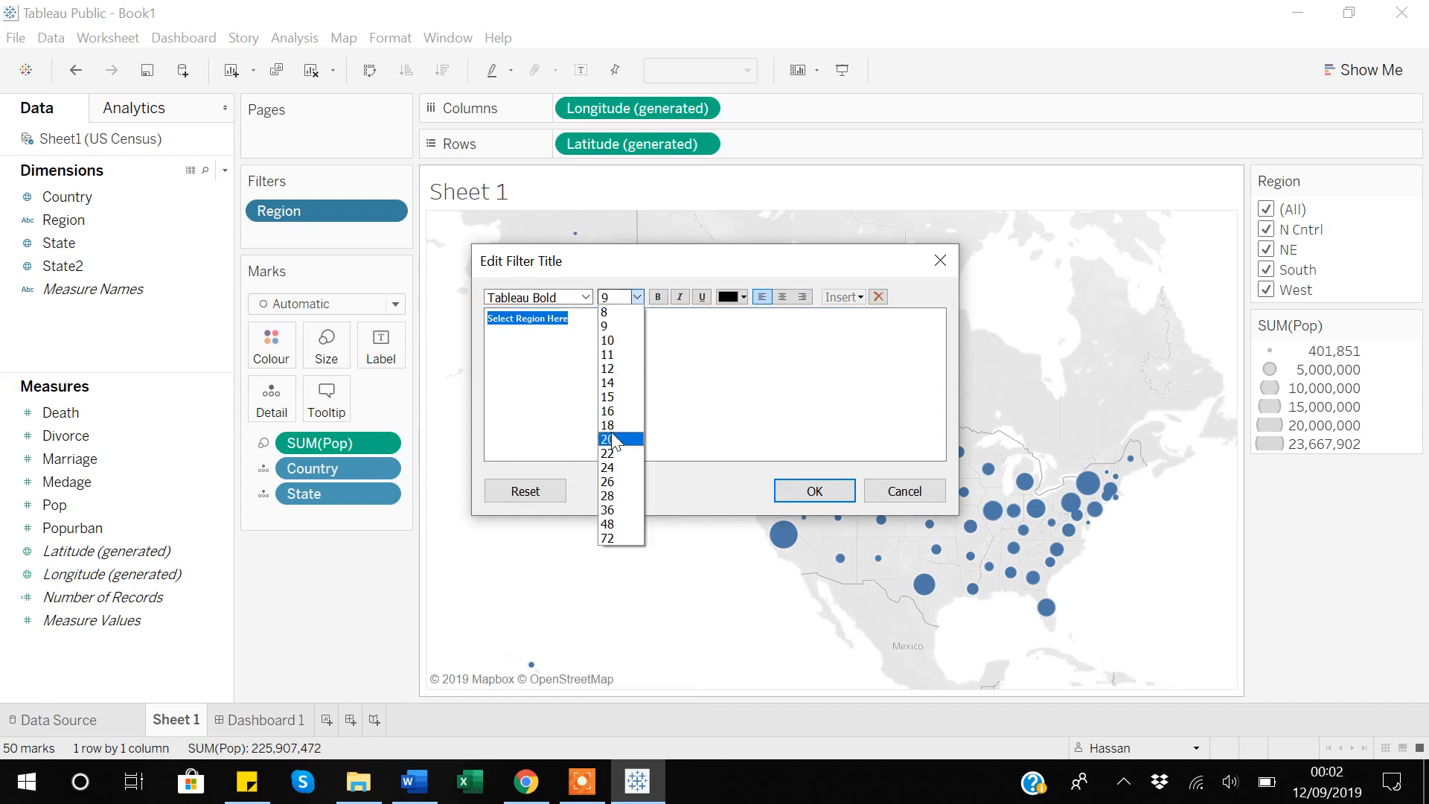
{"action": "left_click", "coordinate": [613, 440]}
{"action": "left_click", "coordinate": [657, 297]}
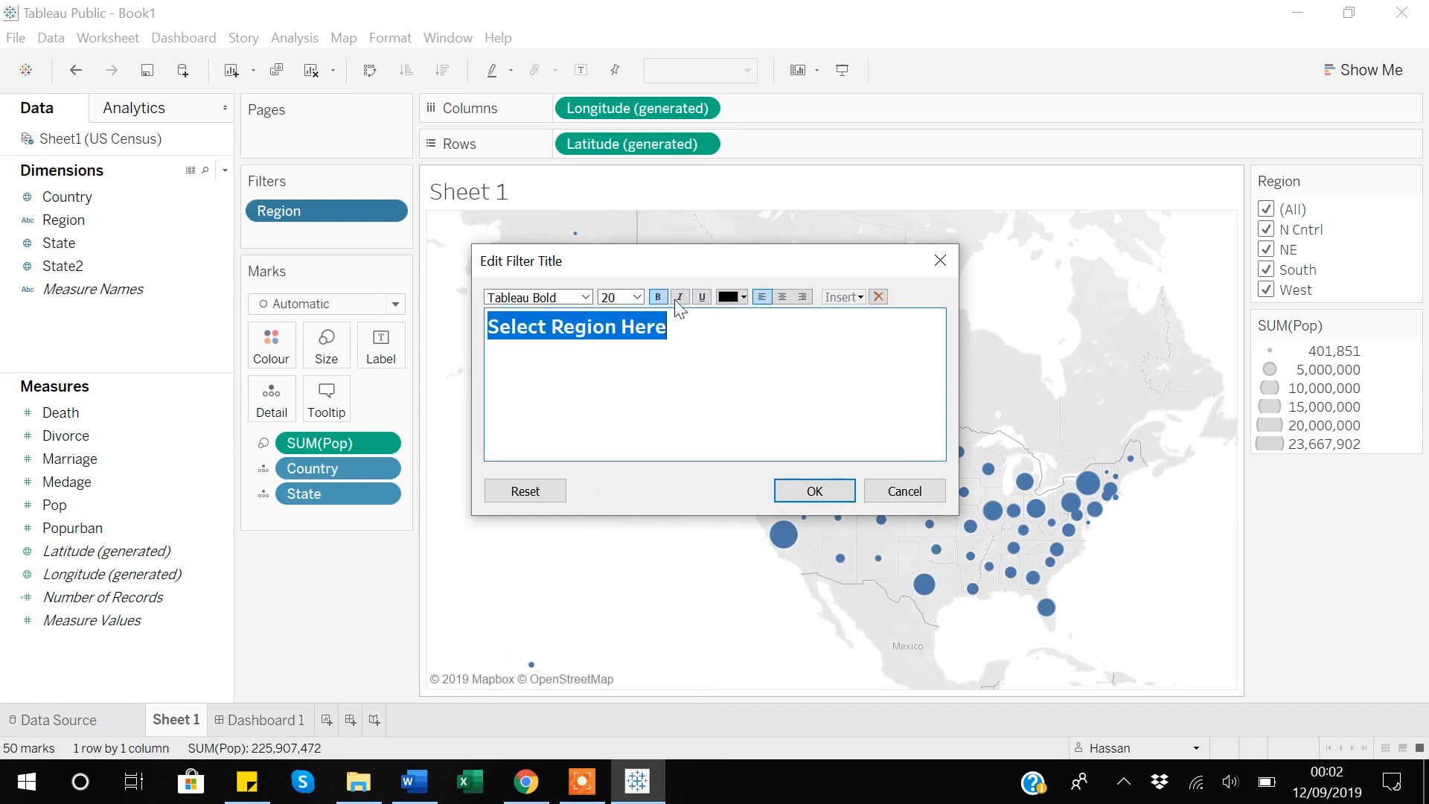
{"action": "left_click", "coordinate": [679, 297]}
{"action": "left_click", "coordinate": [702, 298]}
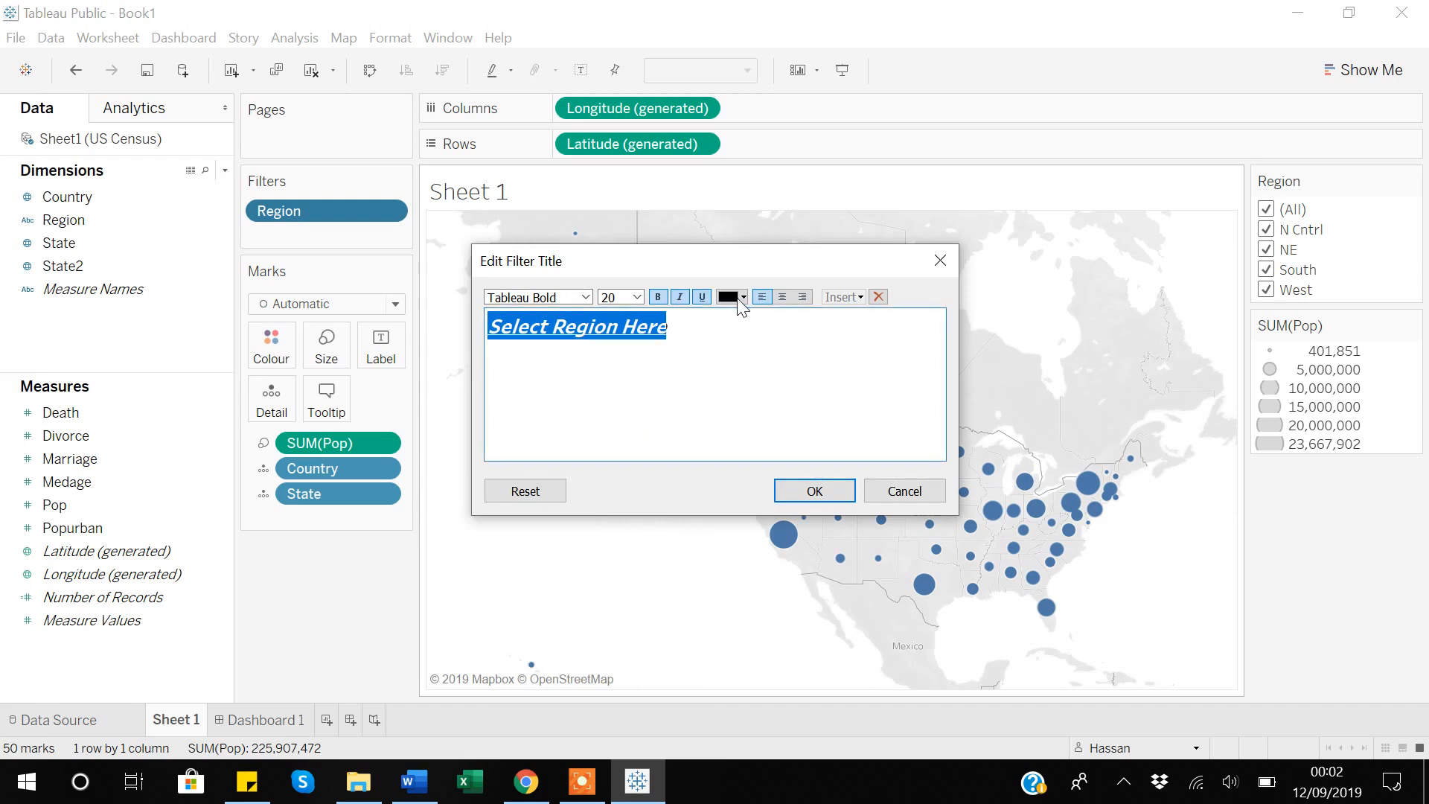
Step: Colour the filter title orange, centre it and apply the title changes
{"action": "left_click", "coordinate": [741, 298]}
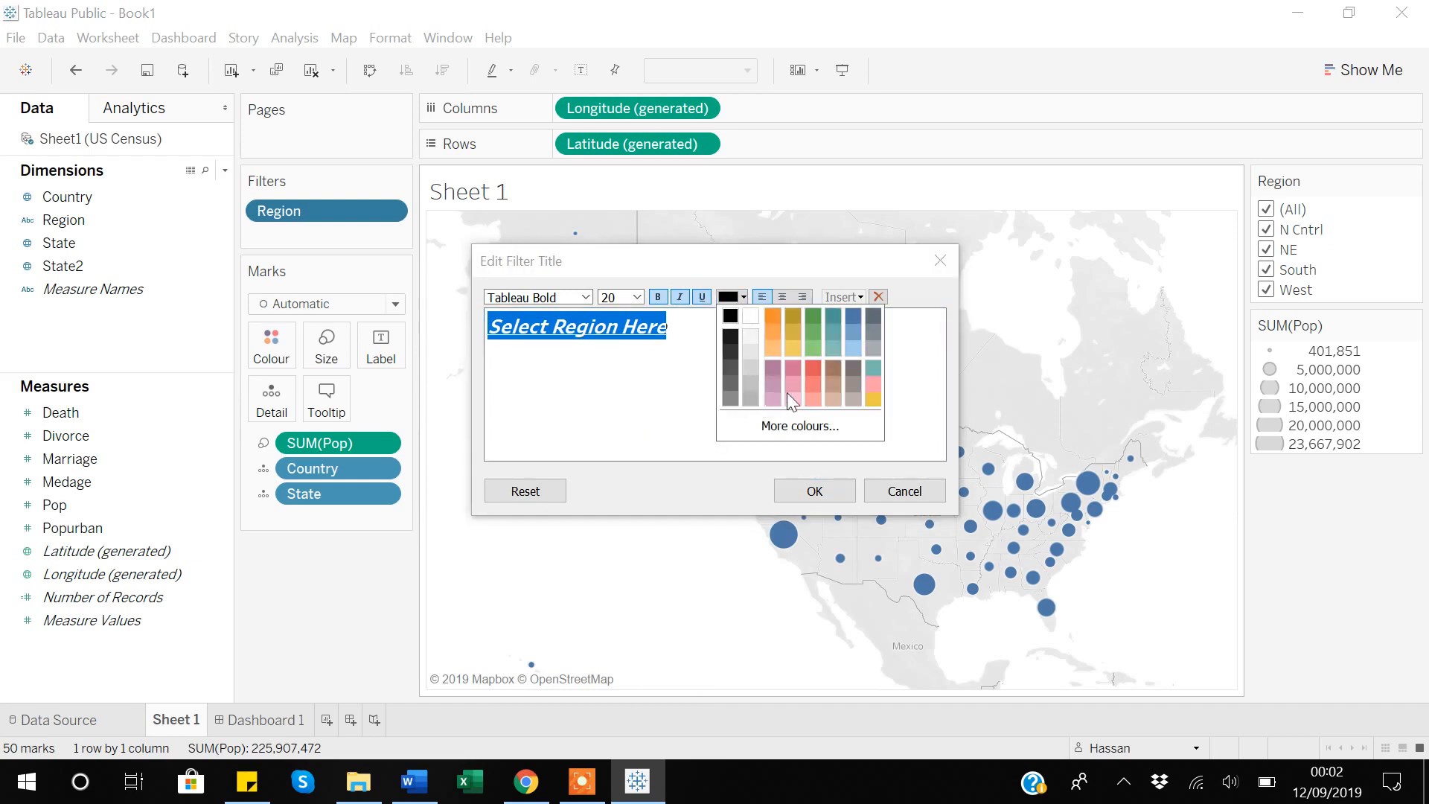
{"action": "left_click", "coordinate": [771, 316]}
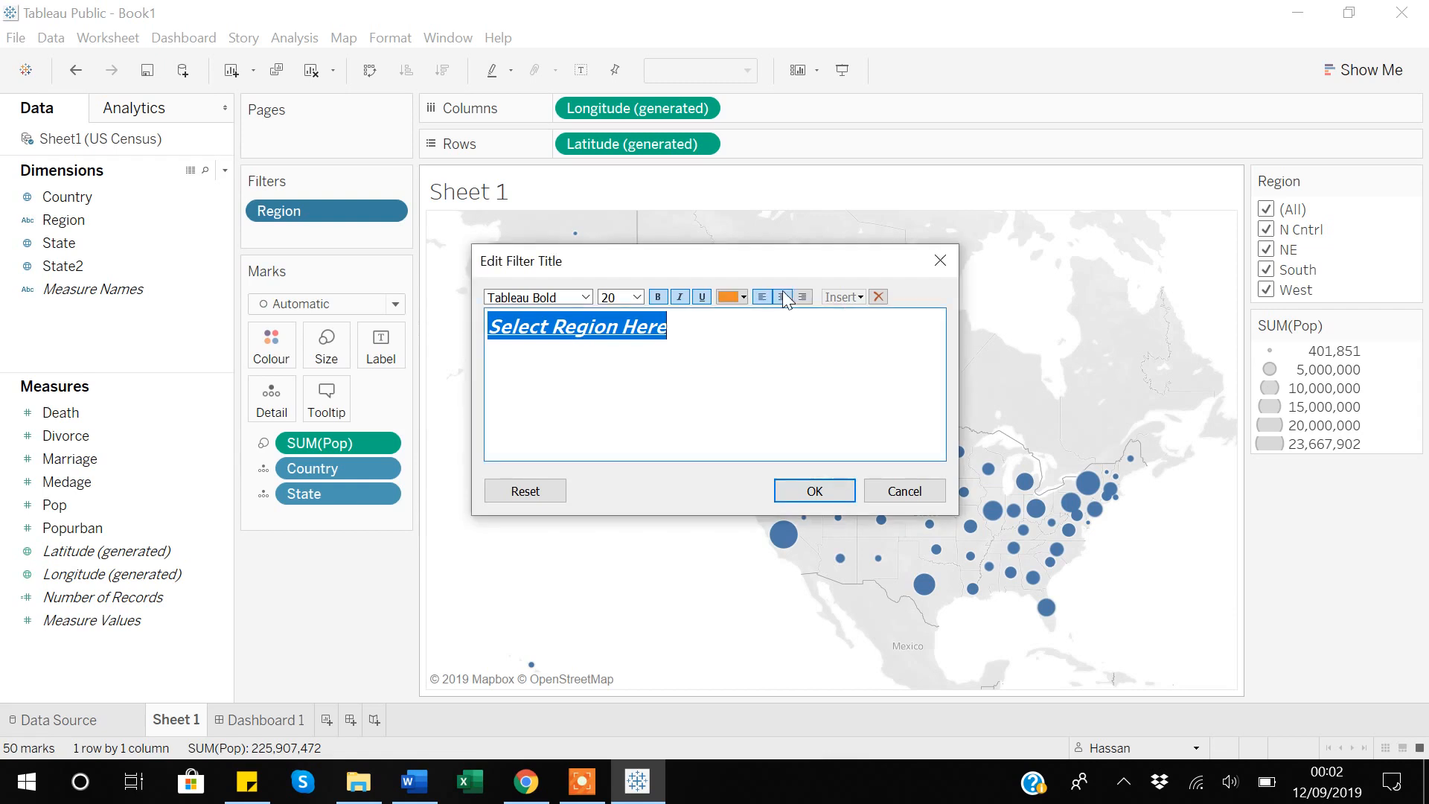
{"action": "left_click", "coordinate": [782, 297]}
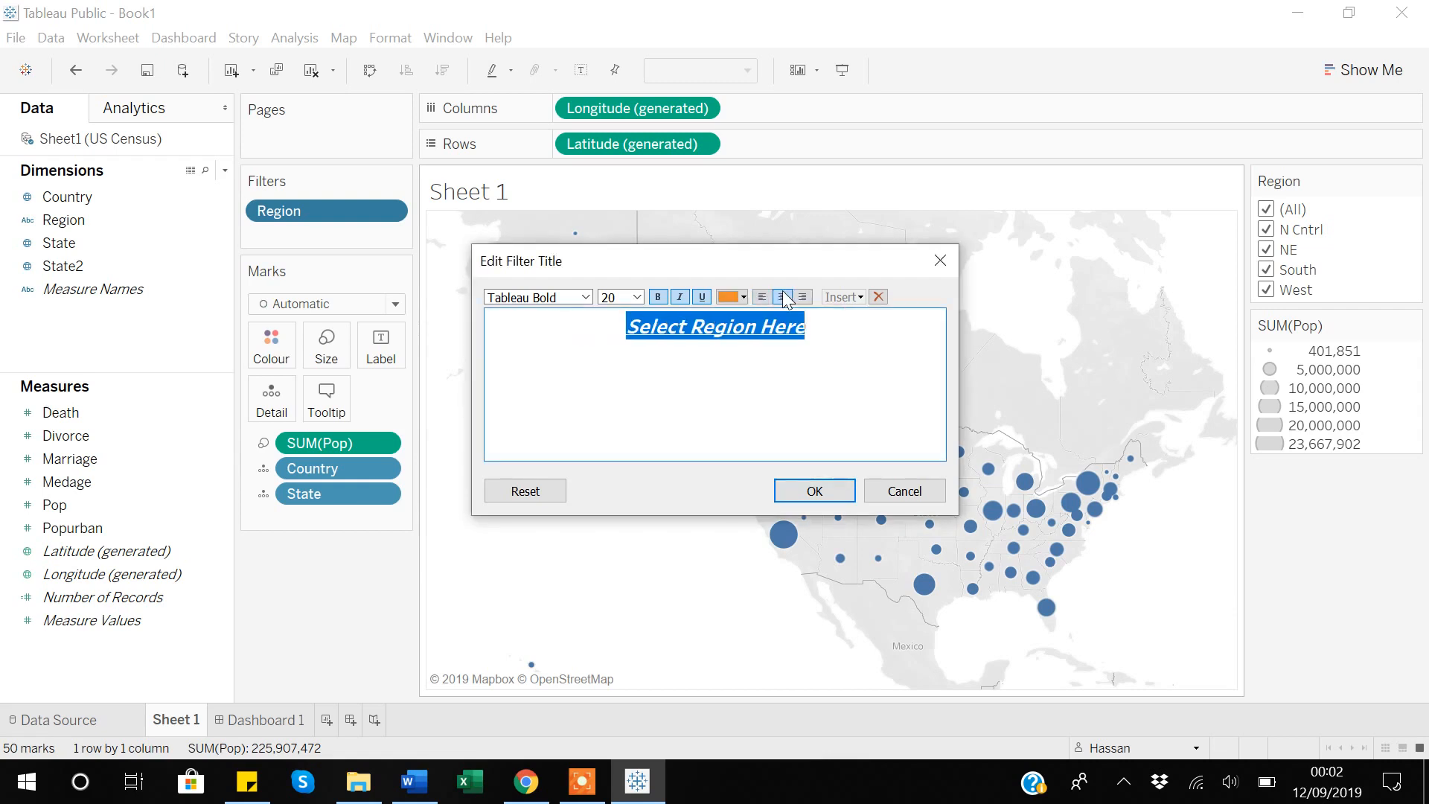
{"action": "left_click", "coordinate": [816, 492]}
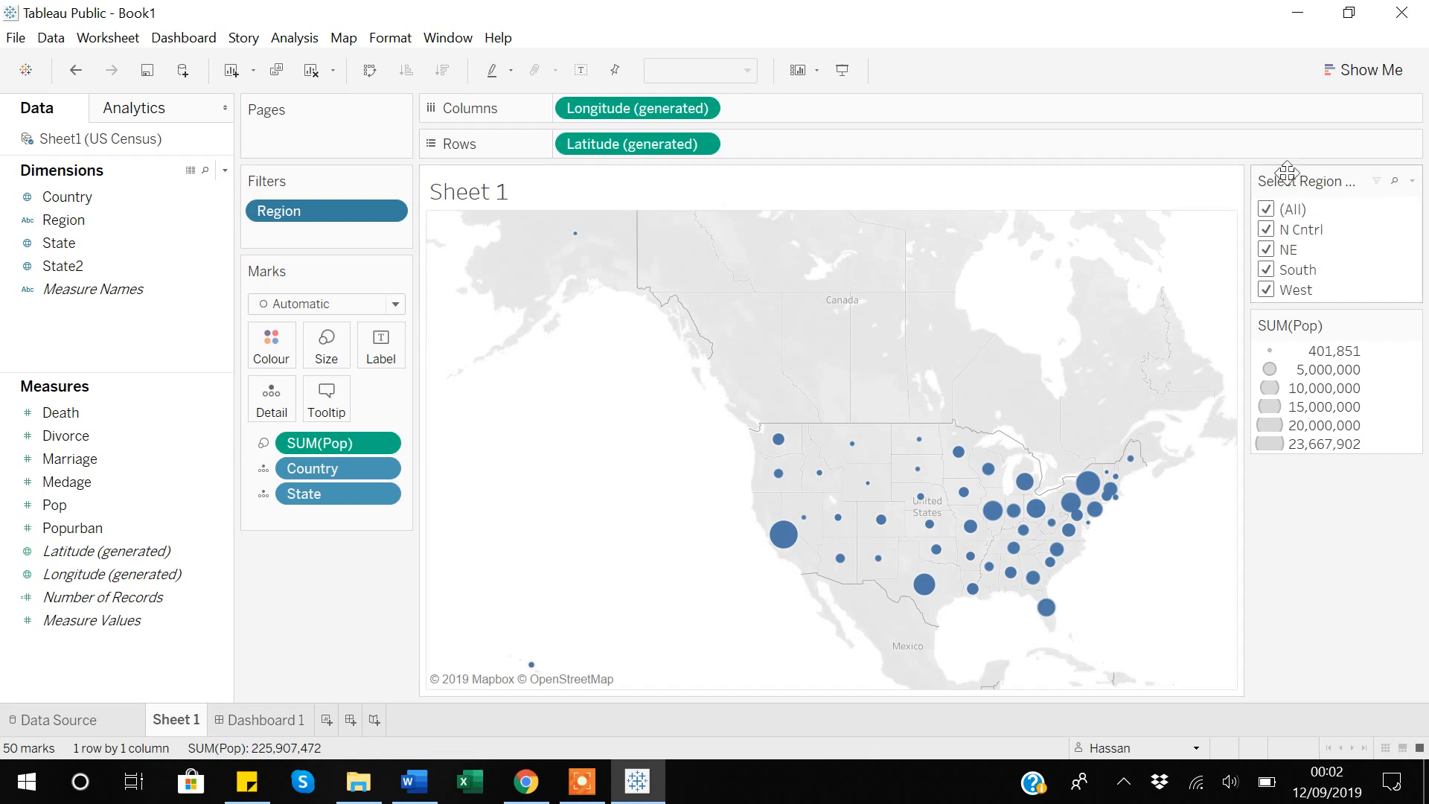
Step: Increase the minimum width of Dashboard 1's size range to 1220 px
{"action": "left_click", "coordinate": [257, 720]}
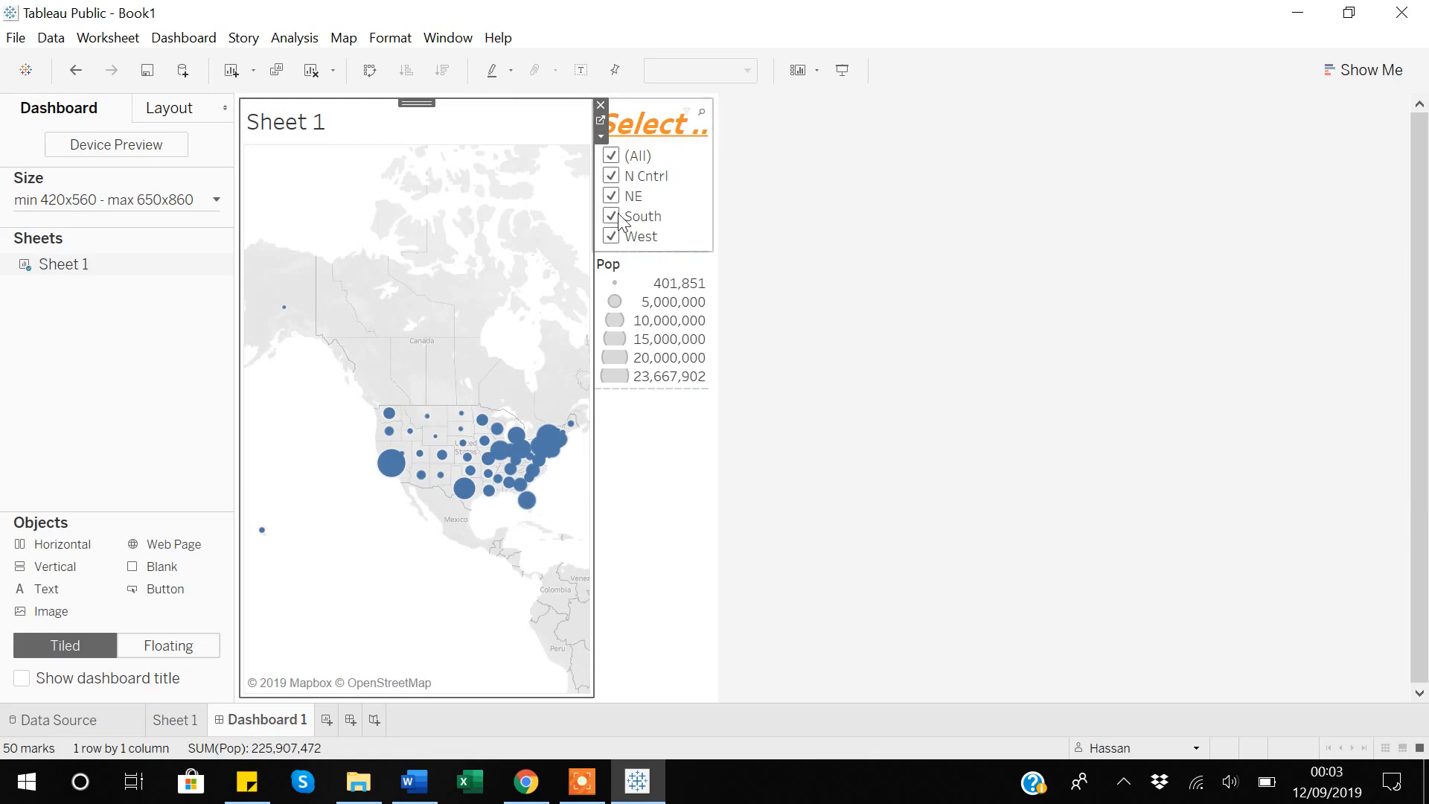
{"action": "left_click", "coordinate": [217, 200]}
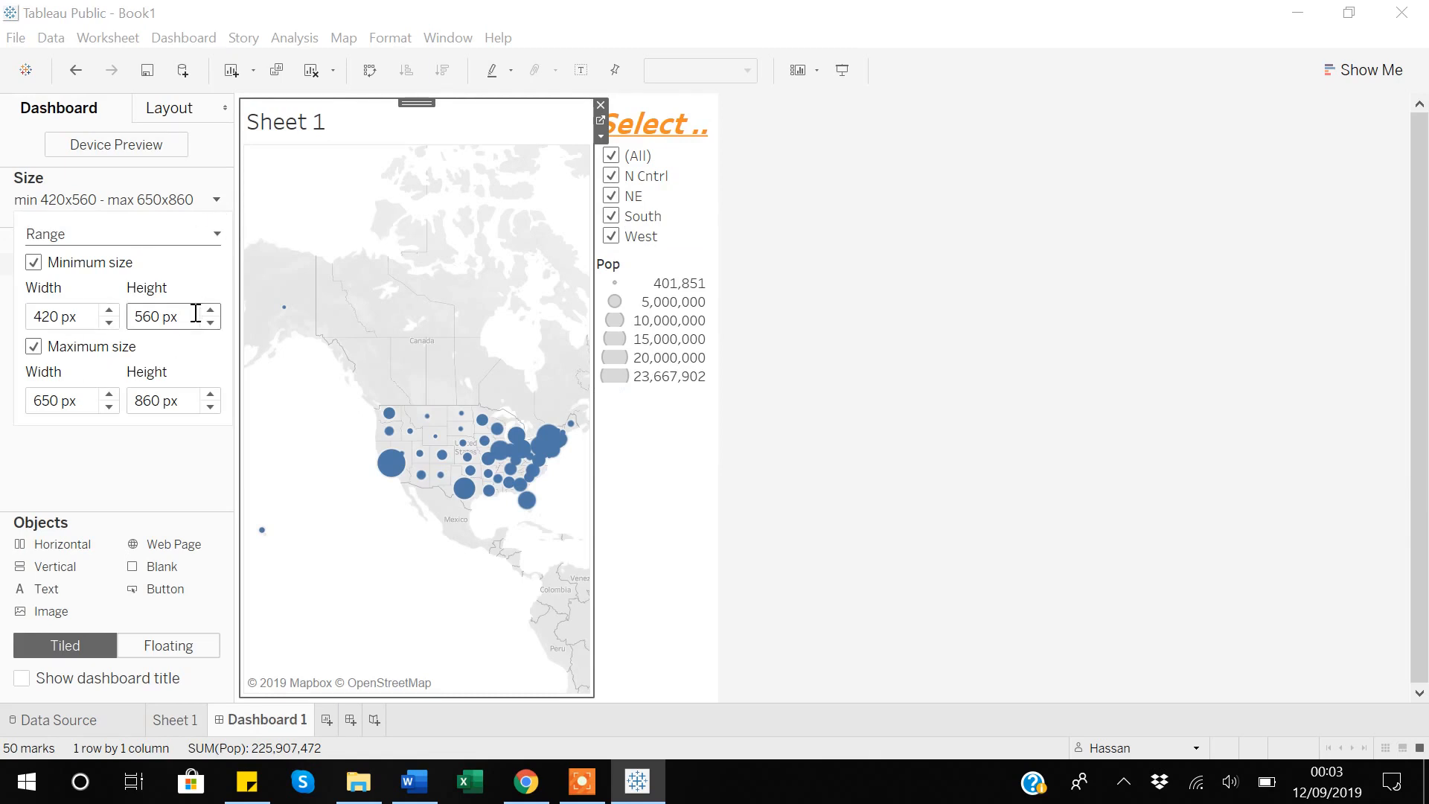
{"action": "left_click", "coordinate": [110, 312]}
{"action": "left_click", "coordinate": [110, 310]}
{"action": "left_click", "coordinate": [109, 310]}
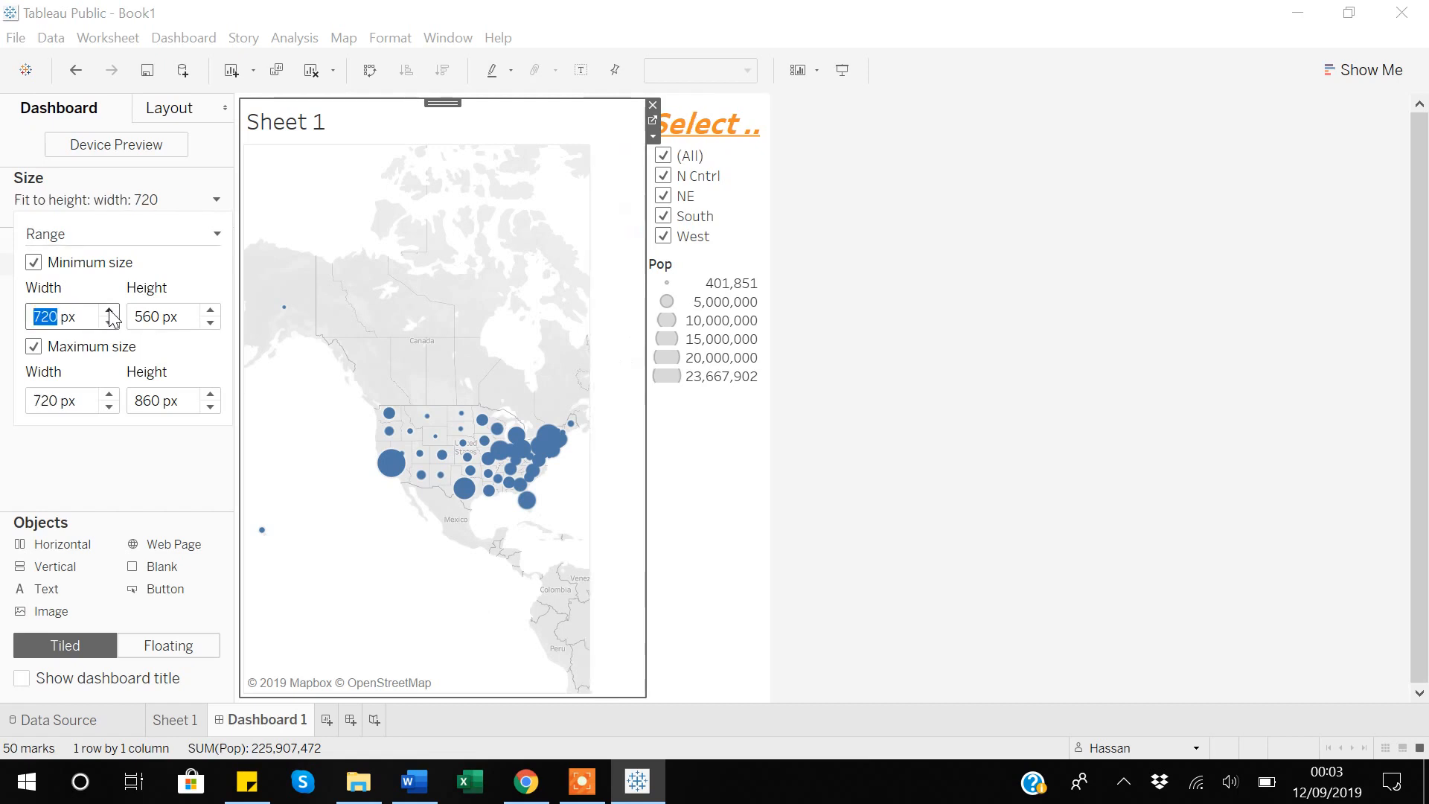
{"action": "left_click", "coordinate": [109, 311]}
{"action": "left_click", "coordinate": [109, 311]}
{"action": "left_click", "coordinate": [110, 311]}
{"action": "left_click", "coordinate": [110, 311]}
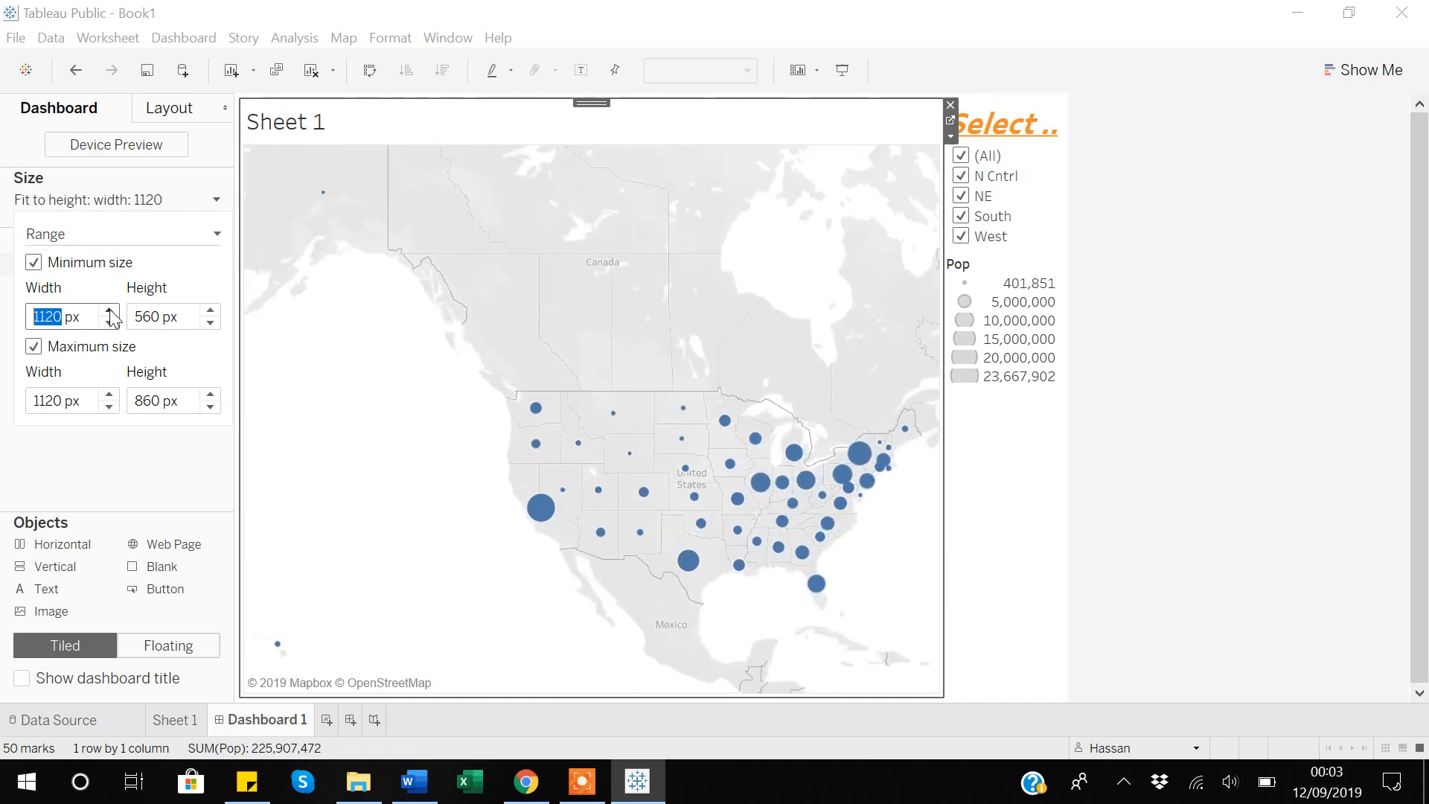
{"action": "left_click", "coordinate": [109, 310]}
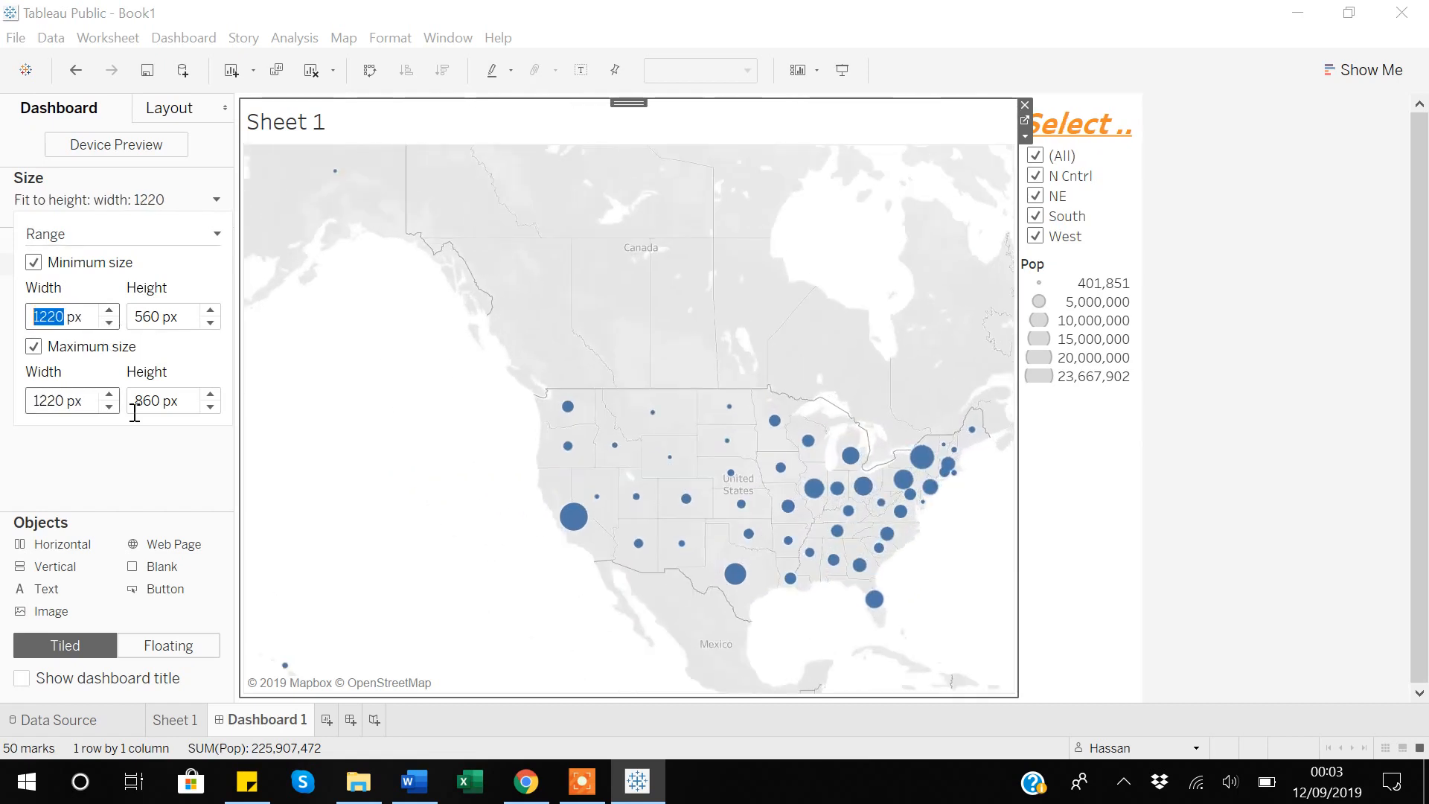
Step: Set the dashboard's maximum height to 1160 px and its minimum width to 1320 px
{"action": "left_click", "coordinate": [210, 395]}
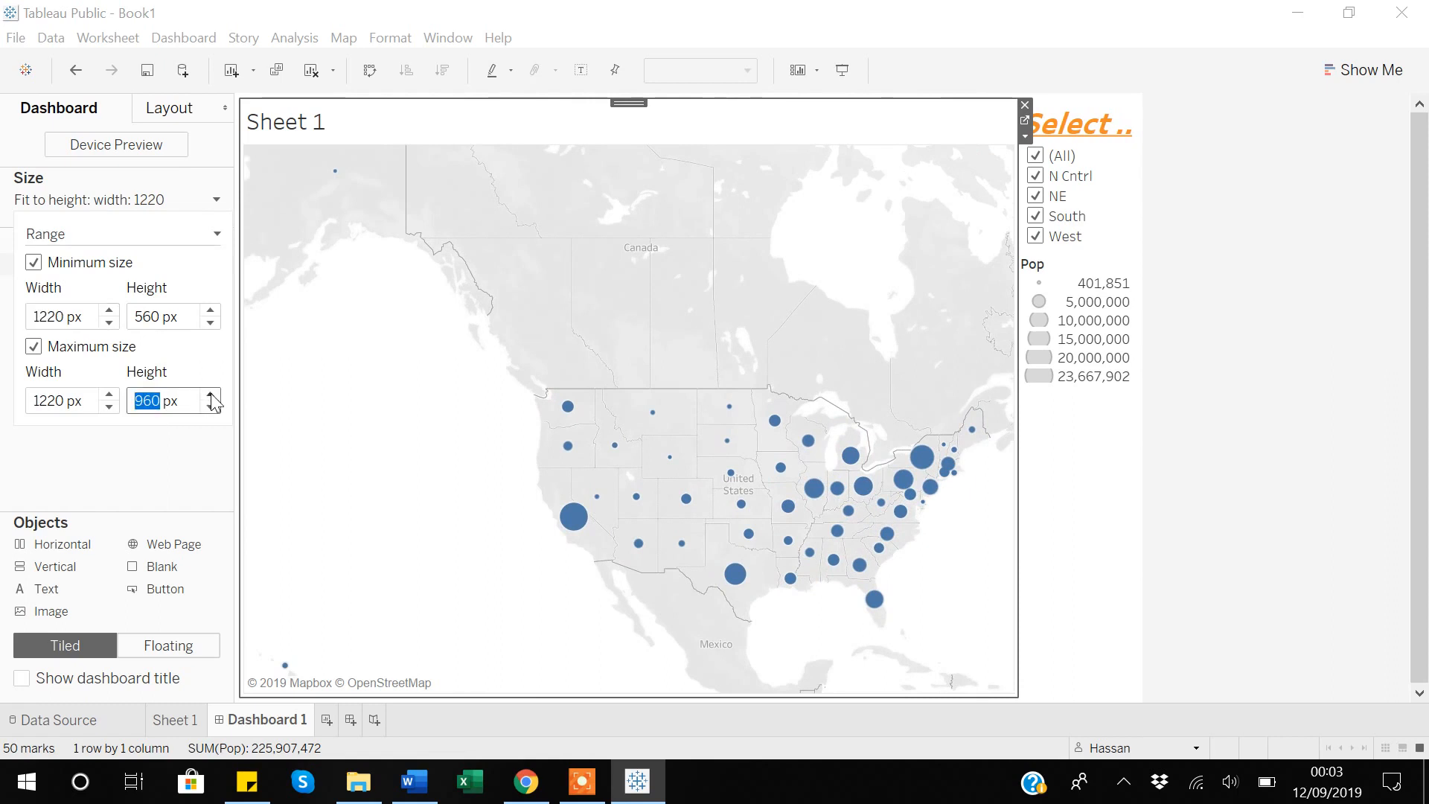
{"action": "left_click", "coordinate": [211, 396]}
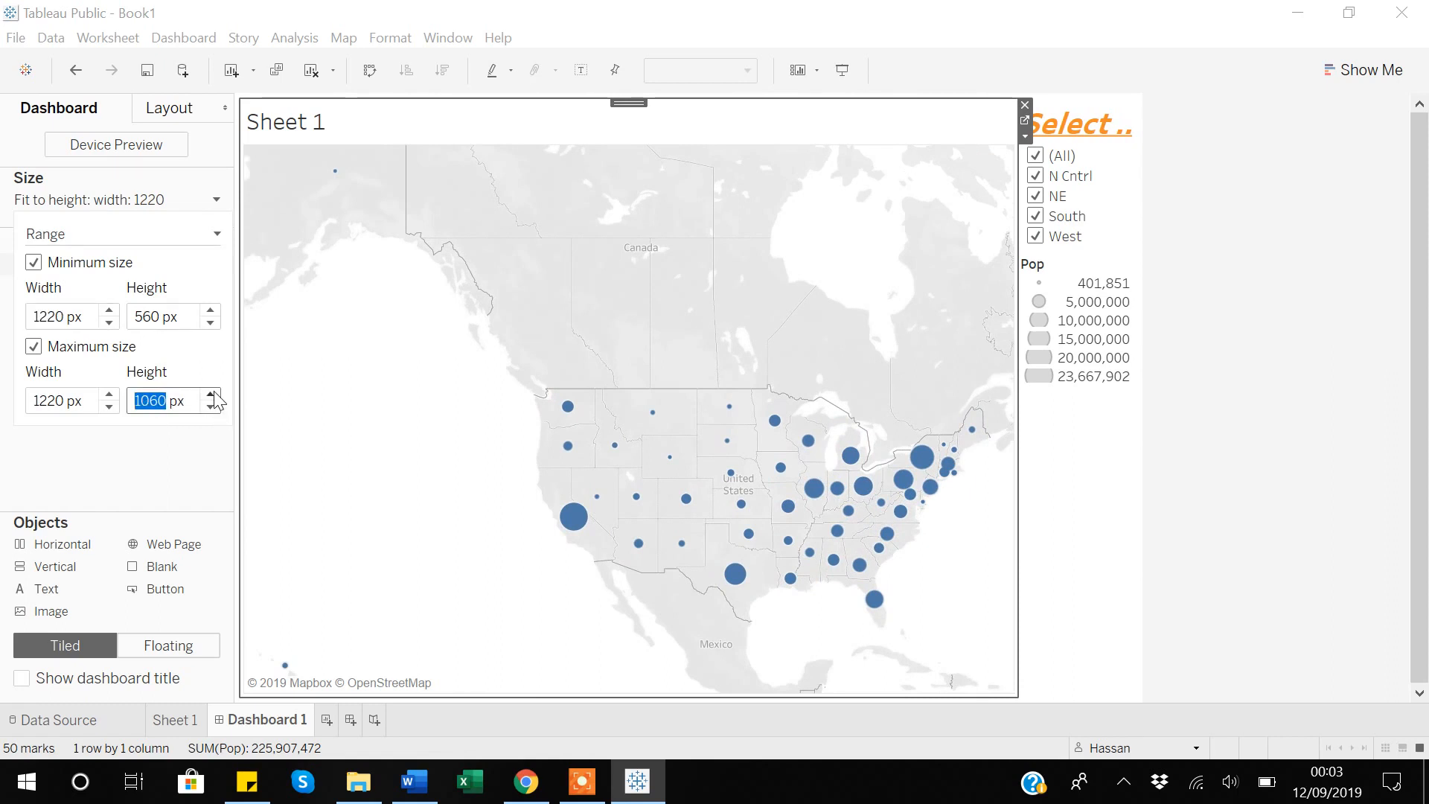
{"action": "left_click", "coordinate": [211, 396]}
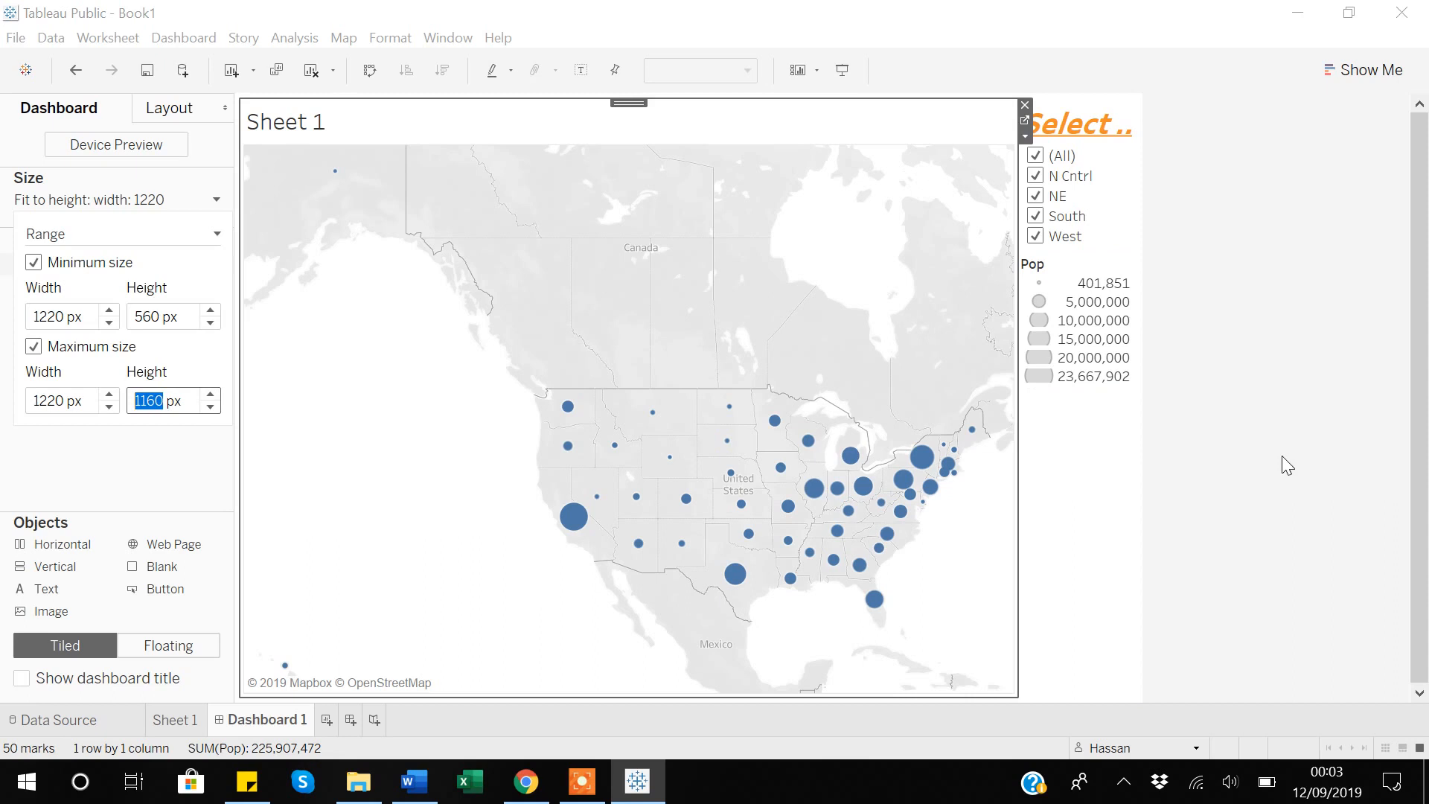
{"action": "left_click", "coordinate": [109, 312]}
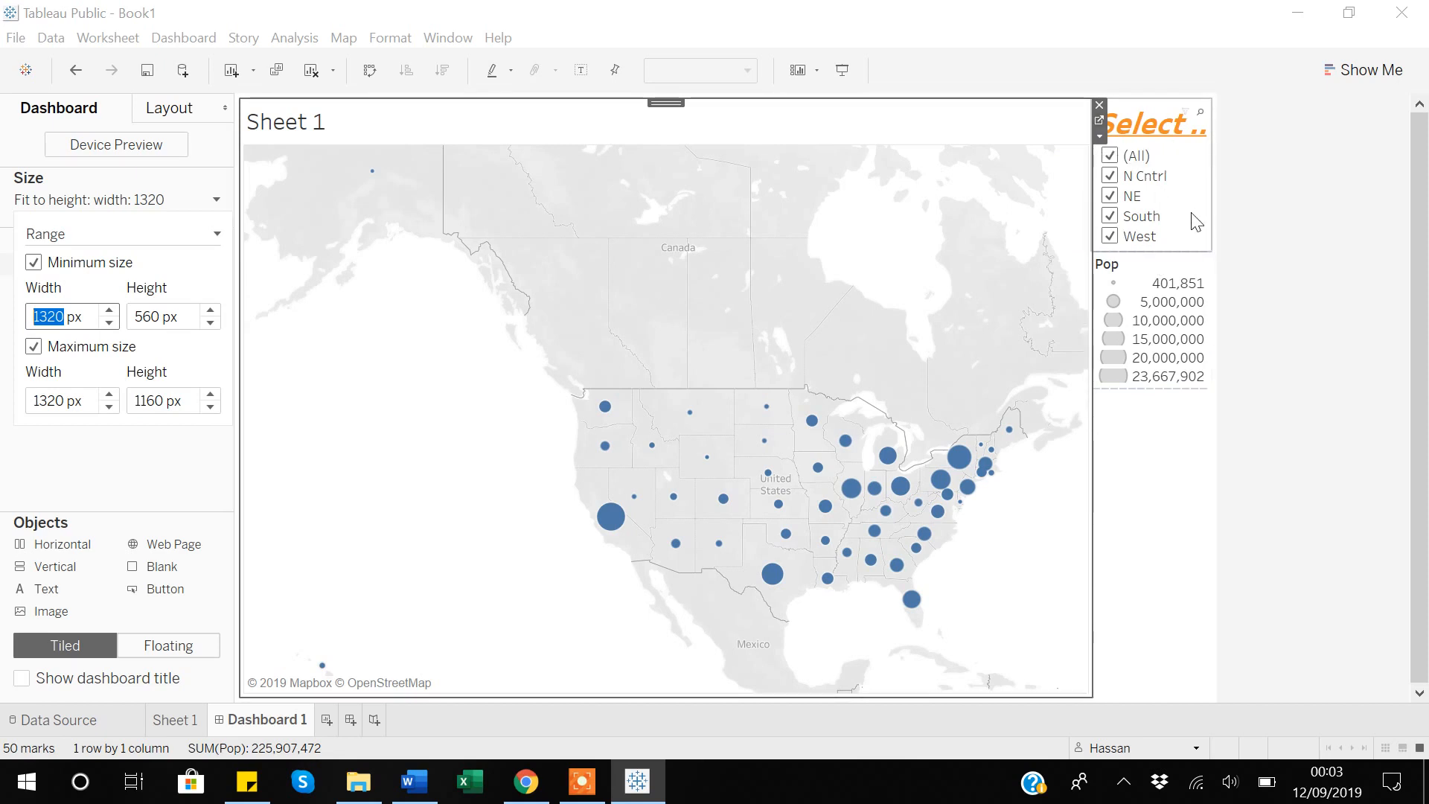
Step: Move the Select Region Here filter above the Sheet 1 map on the dashboard
{"action": "left_click_drag", "start_coordinate": [1191, 214], "coordinate": [841, 169]}
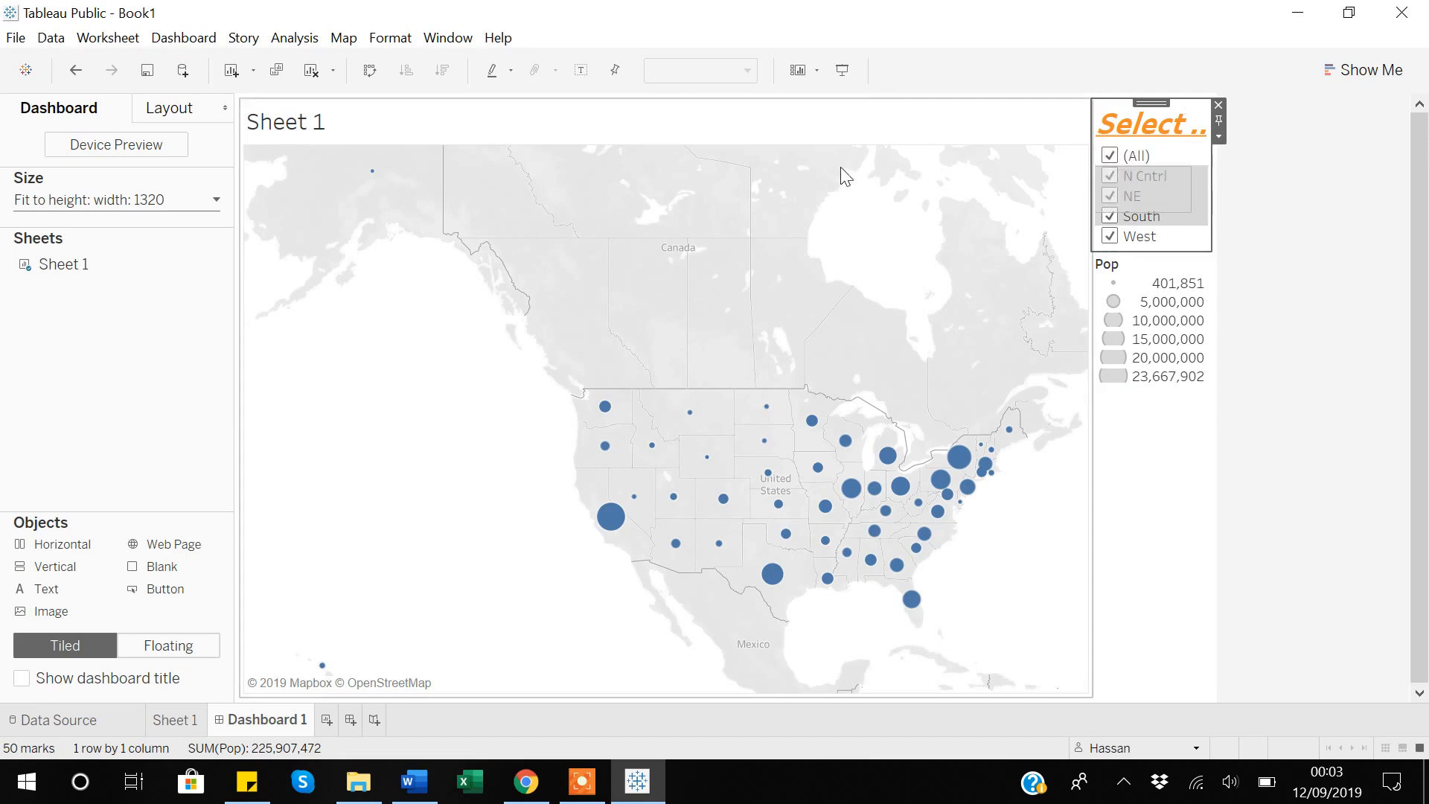
{"action": "left_click", "coordinate": [1305, 239]}
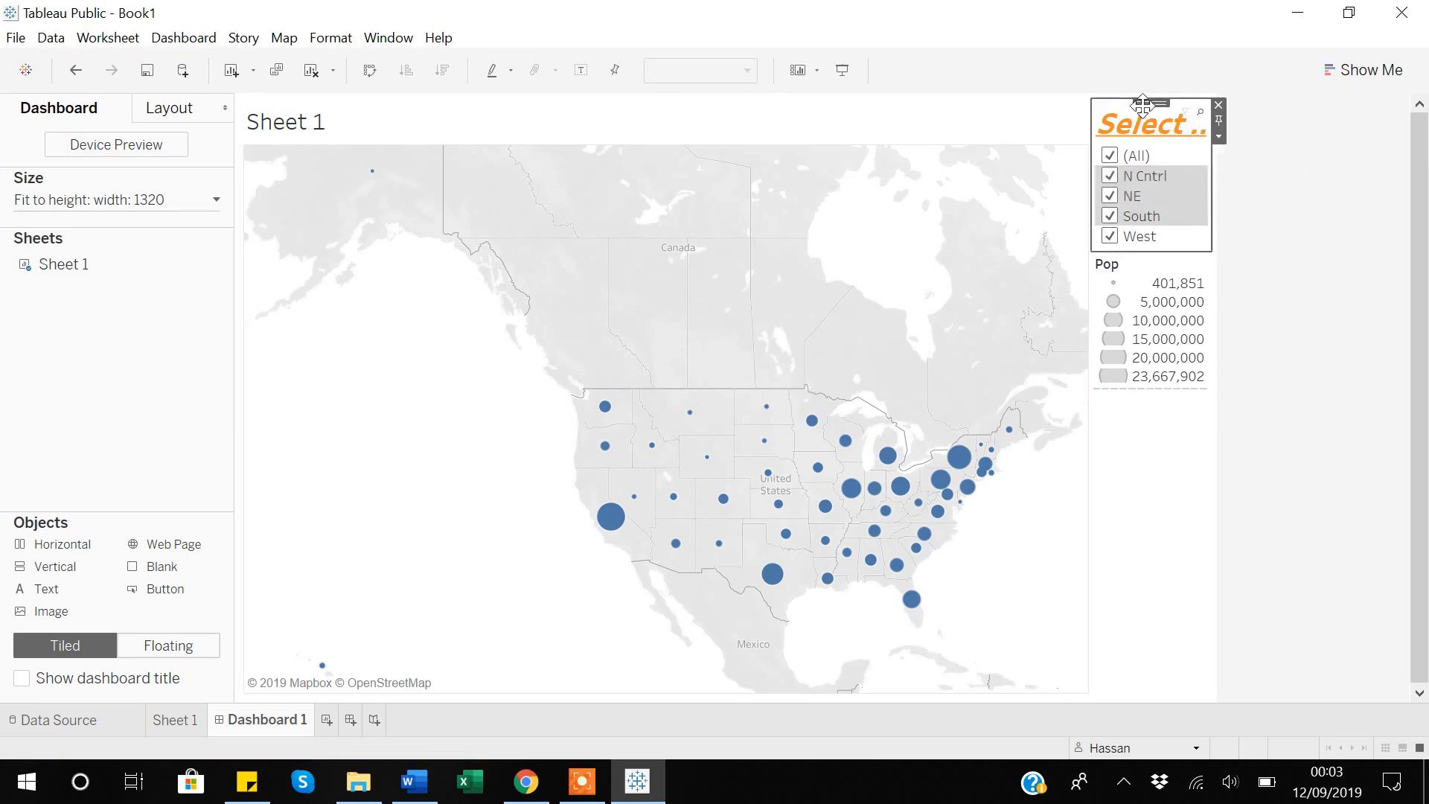
{"action": "left_click_drag", "start_coordinate": [1155, 104], "coordinate": [687, 262]}
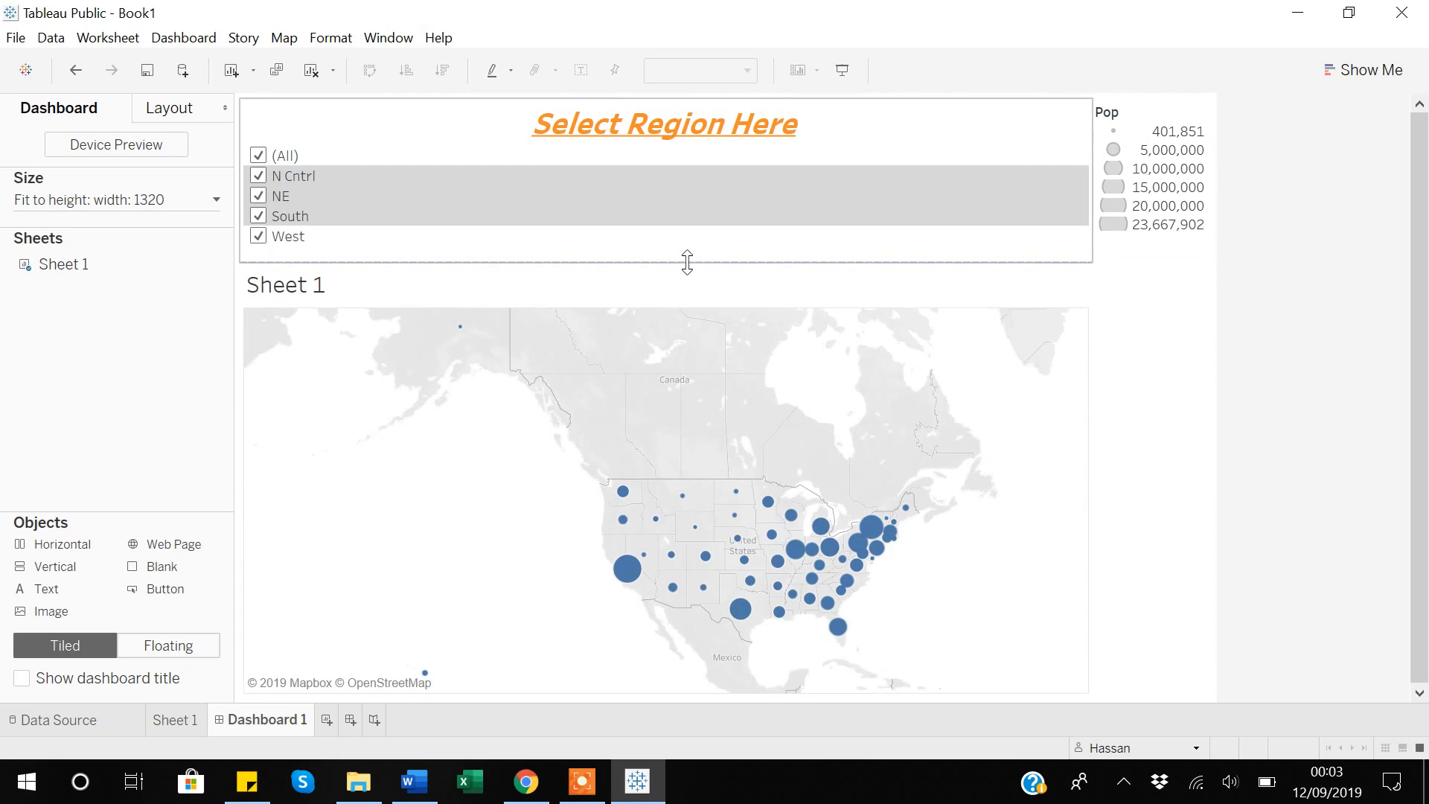
{"action": "left_click", "coordinate": [168, 724]}
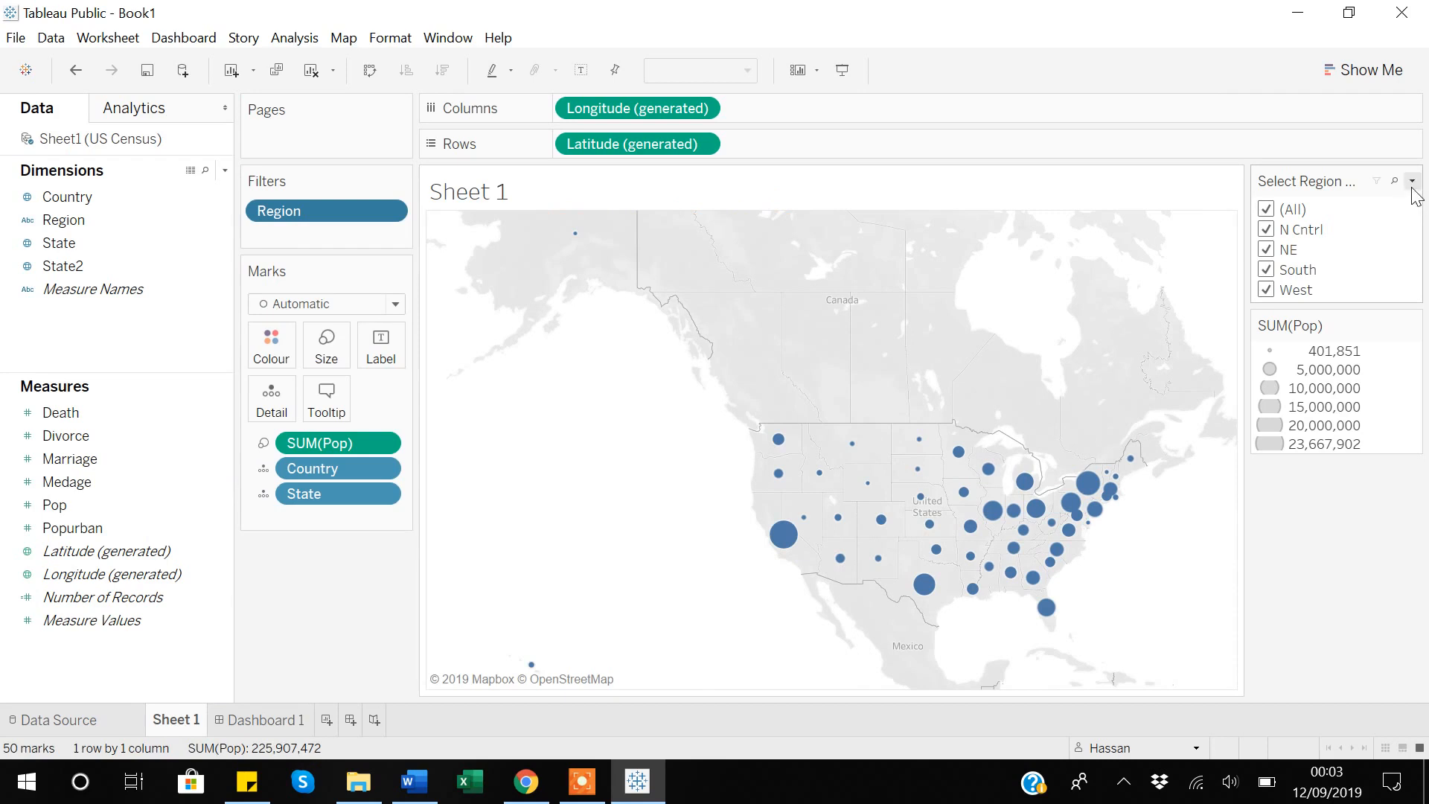
{"action": "left_click", "coordinate": [1411, 182]}
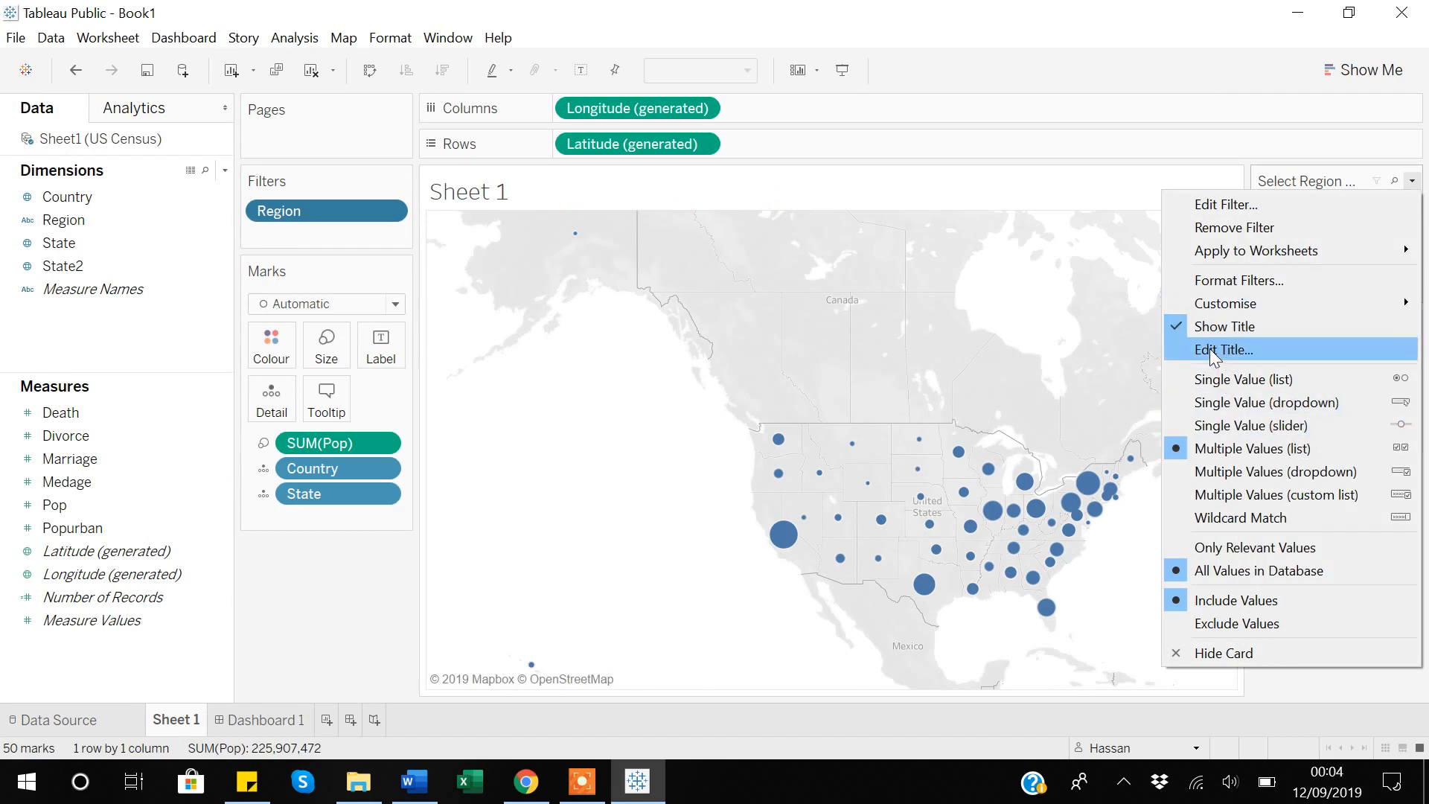
{"action": "left_click", "coordinate": [1100, 197]}
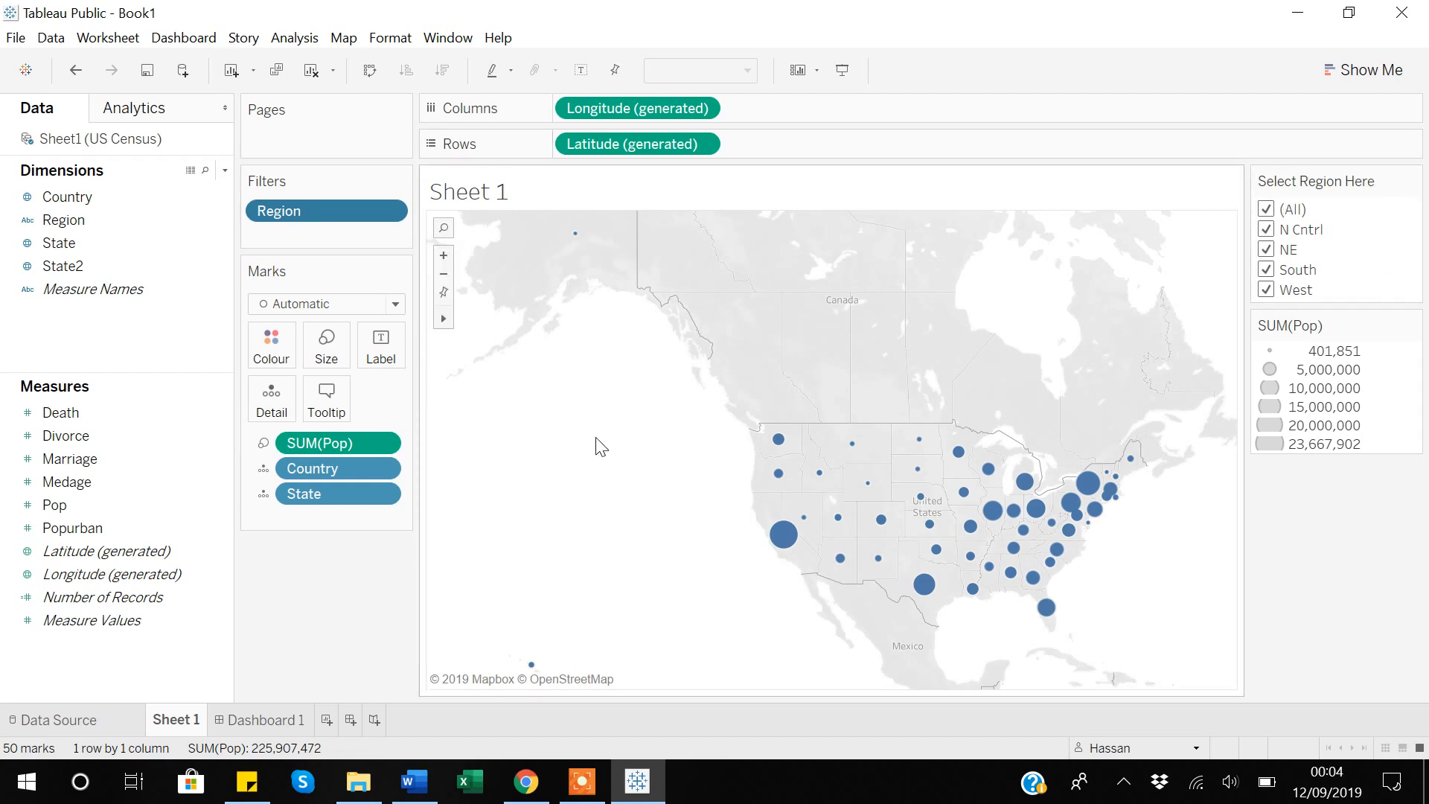
{"action": "left_click", "coordinate": [262, 720]}
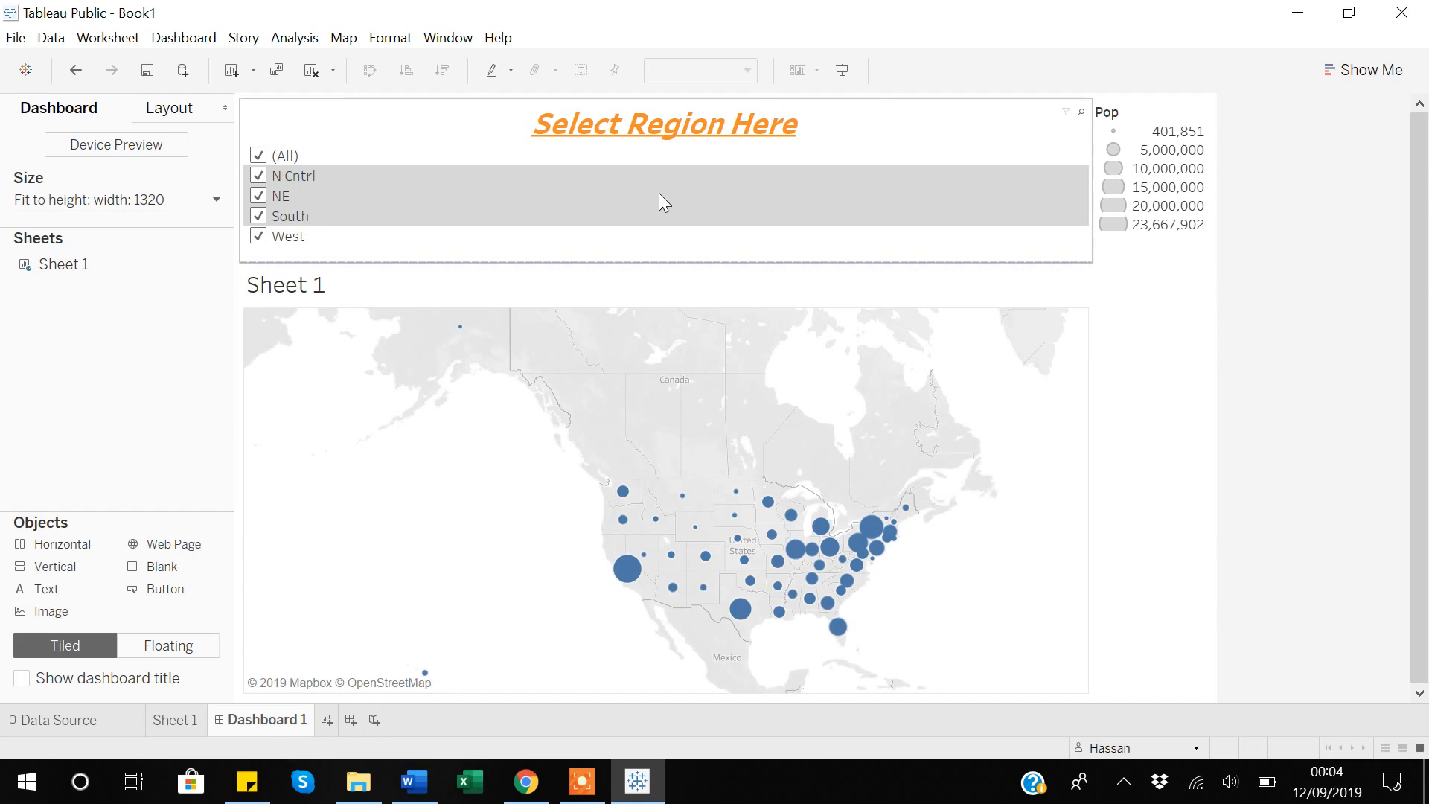
{"action": "left_click", "coordinate": [169, 721]}
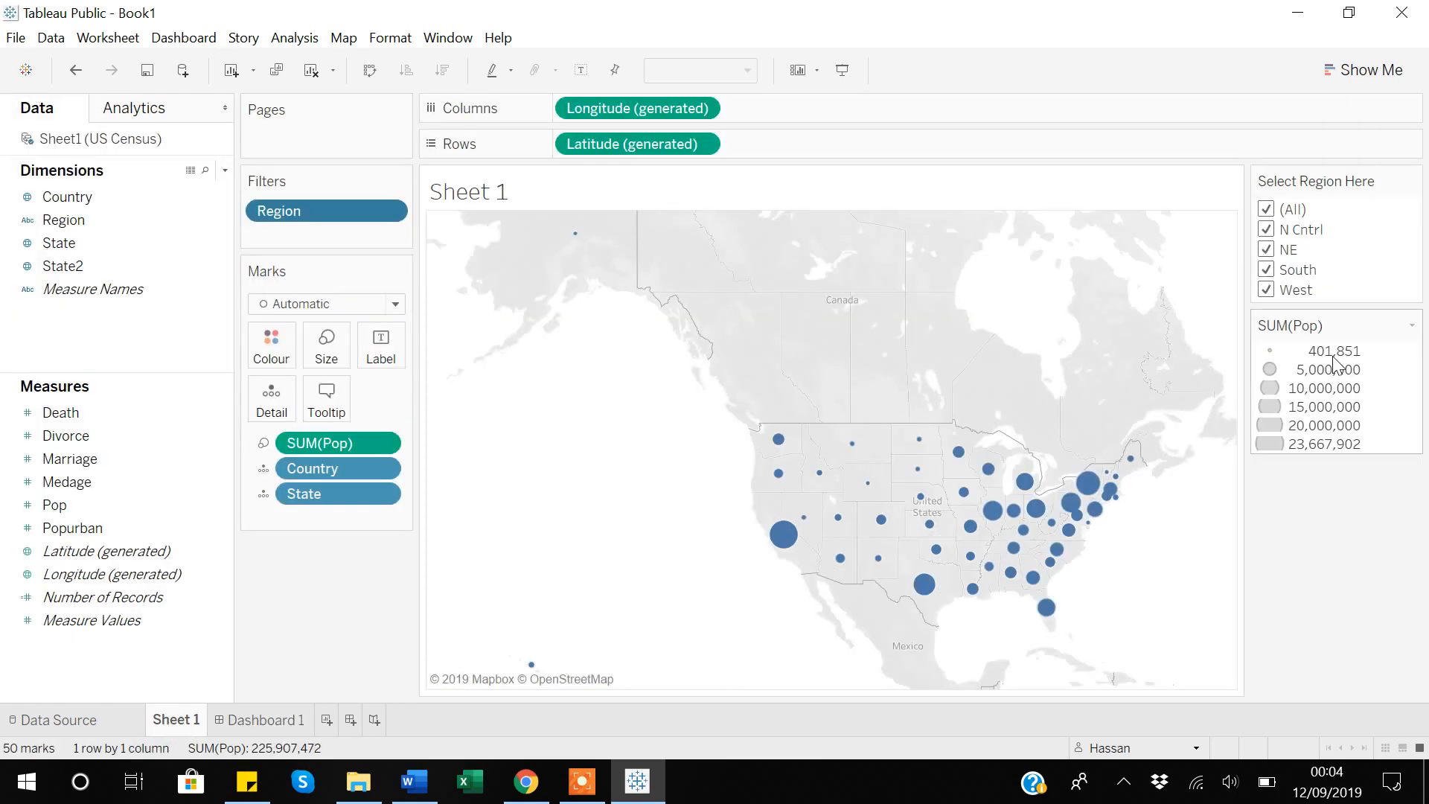
Step: Open the formatting options of the Select Region Here filter on Sheet 1 and align its title to the centre
{"action": "left_click", "coordinate": [1413, 182]}
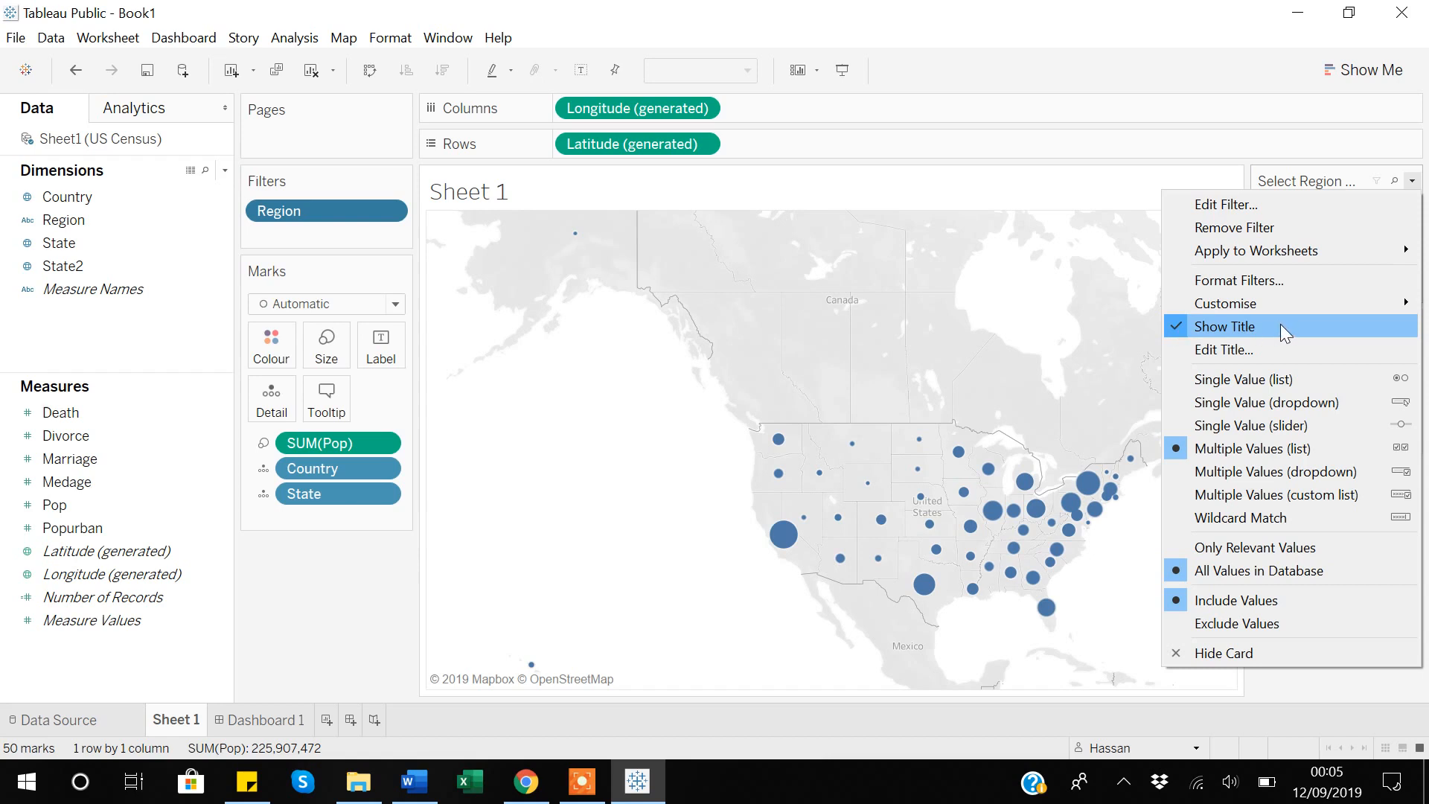
{"action": "mouse_move", "coordinate": [1239, 305]}
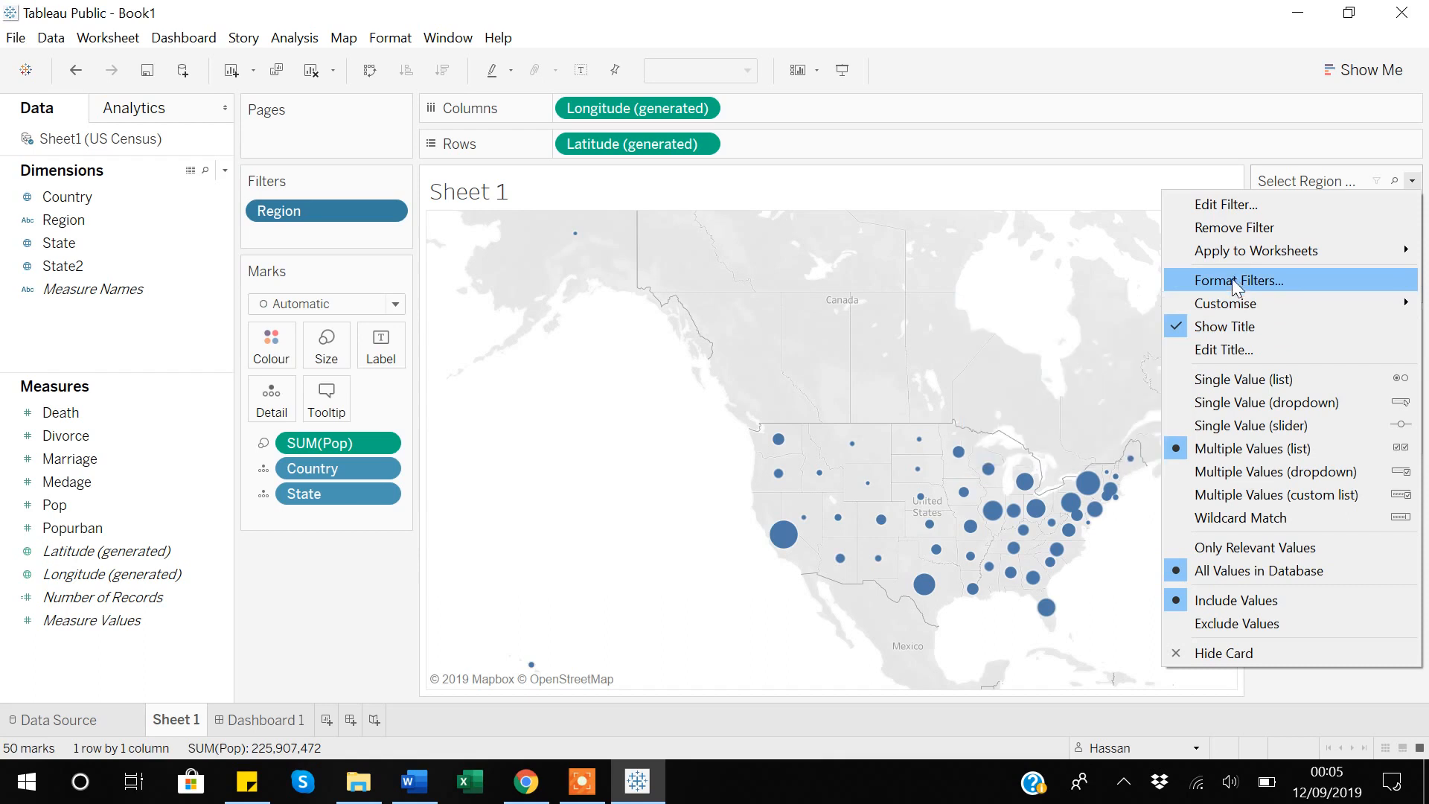
{"action": "left_click", "coordinate": [1233, 280]}
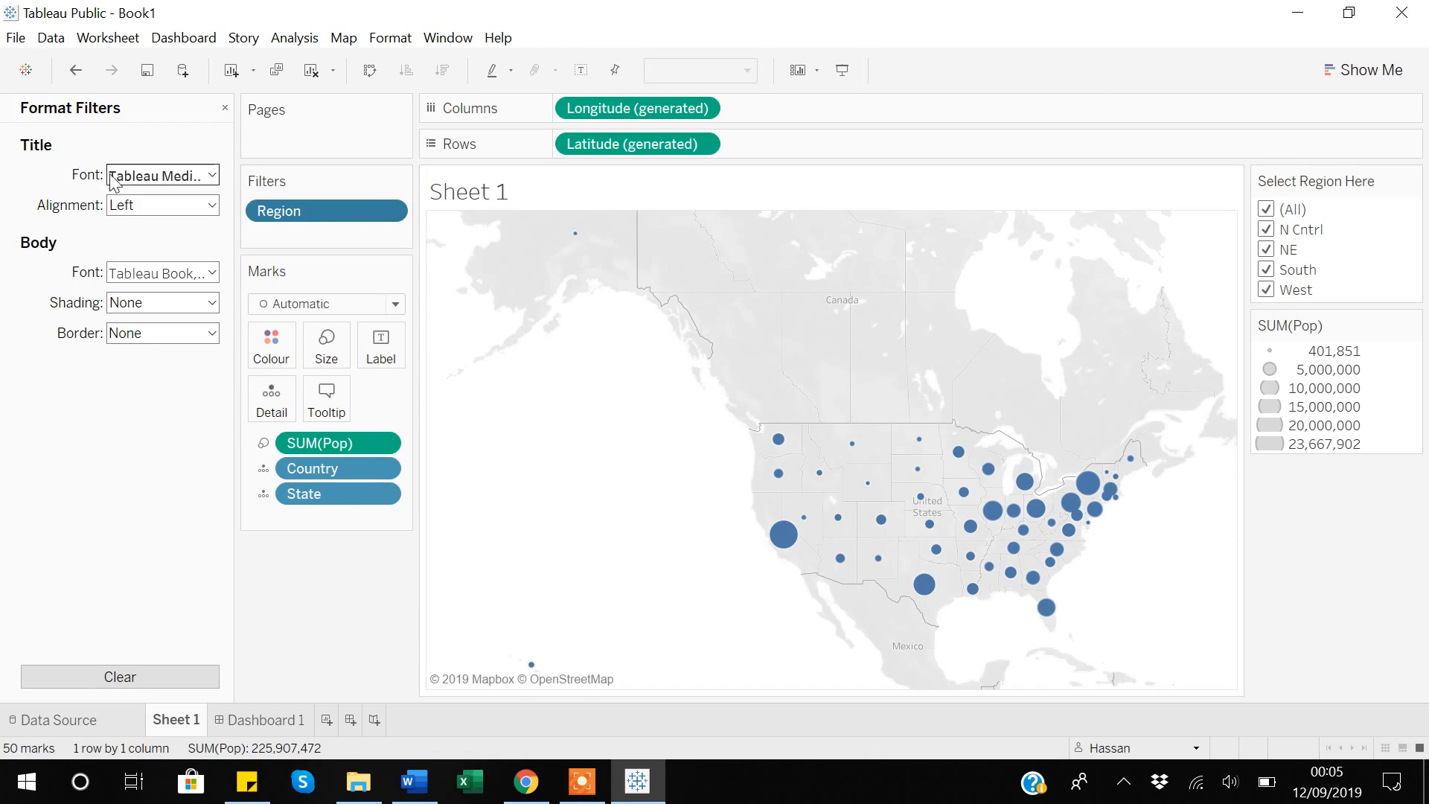
{"action": "left_click", "coordinate": [212, 207]}
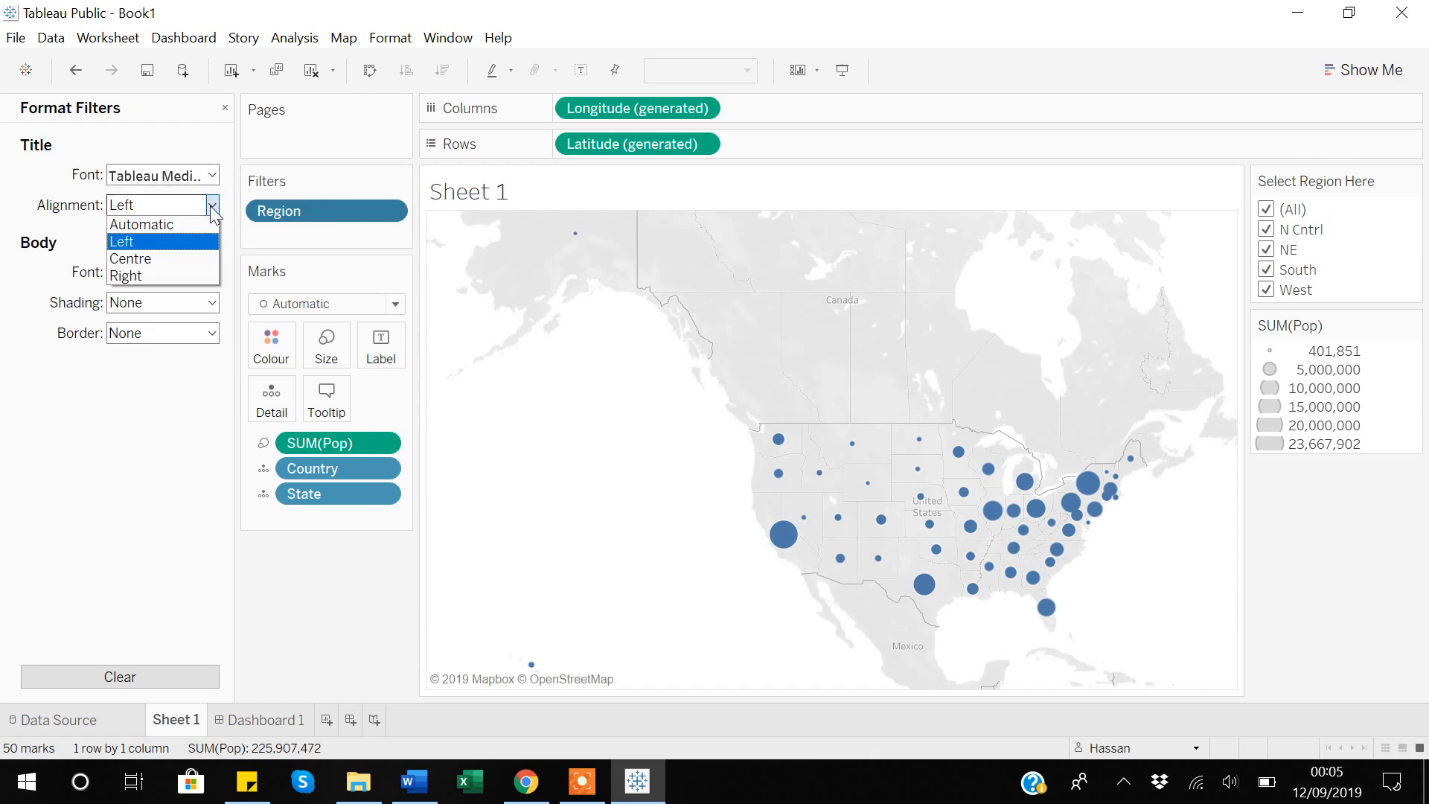
{"action": "left_click", "coordinate": [144, 259]}
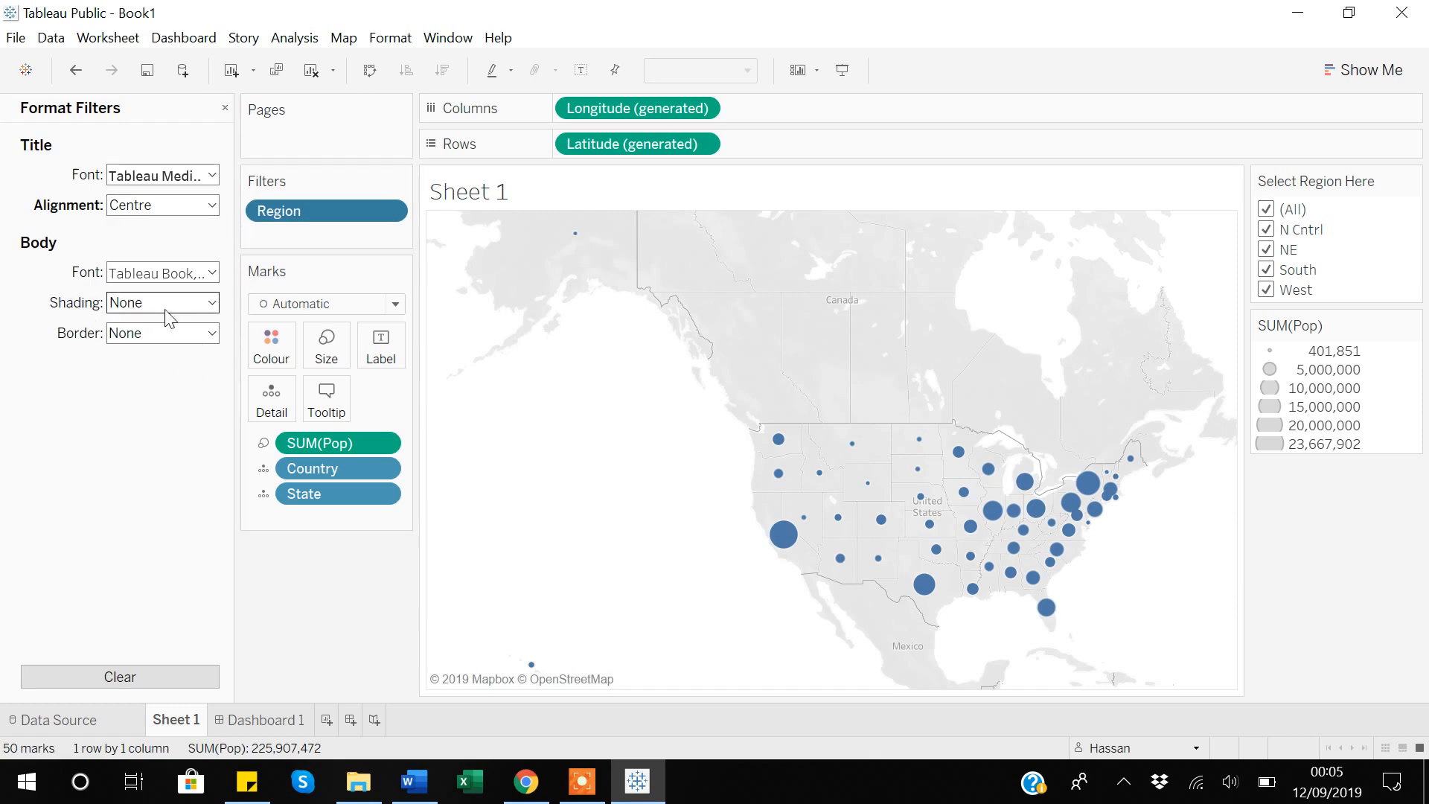
Step: Colour the filter's body font blue and give its body a light blue shading
{"action": "left_click", "coordinate": [212, 274]}
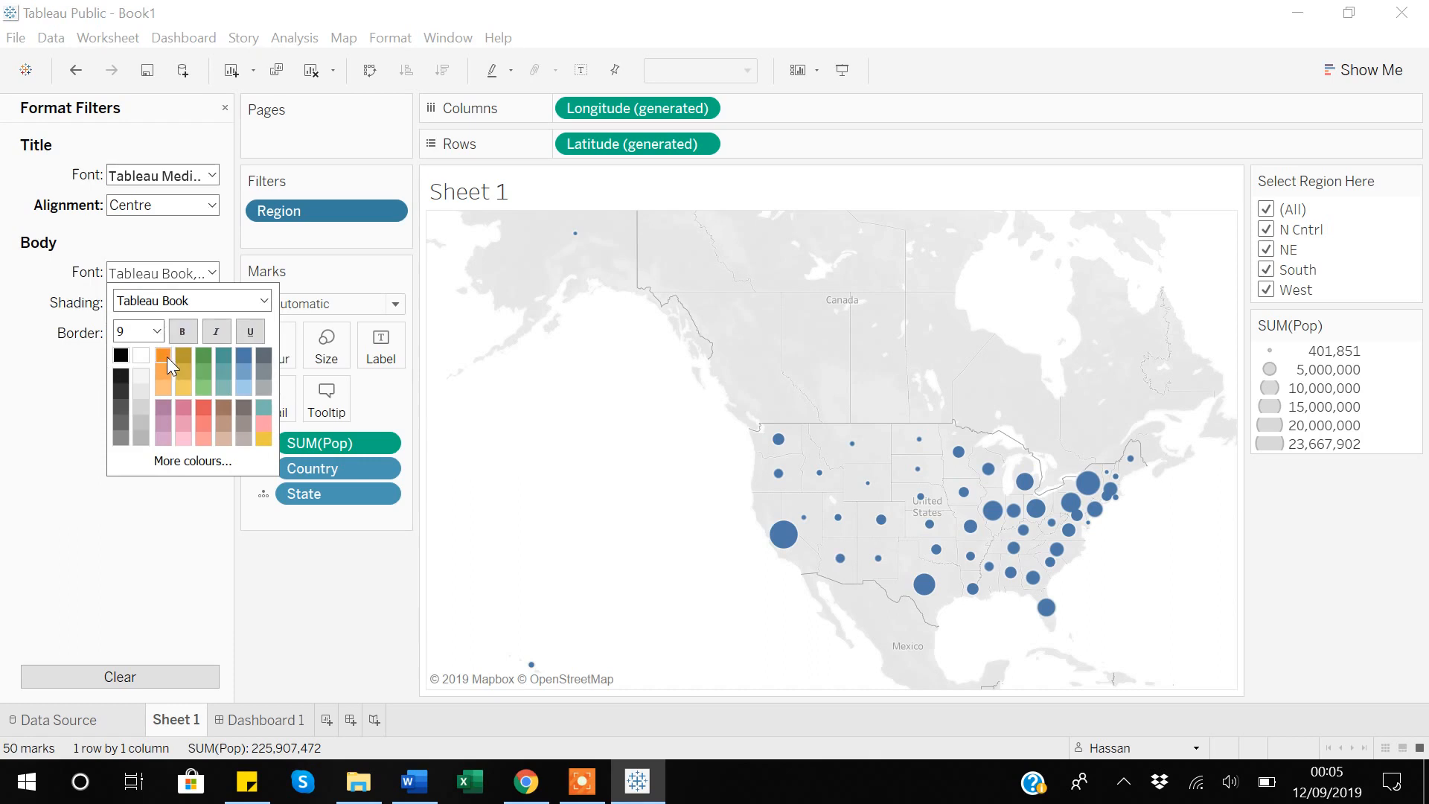
{"action": "left_click", "coordinate": [244, 355]}
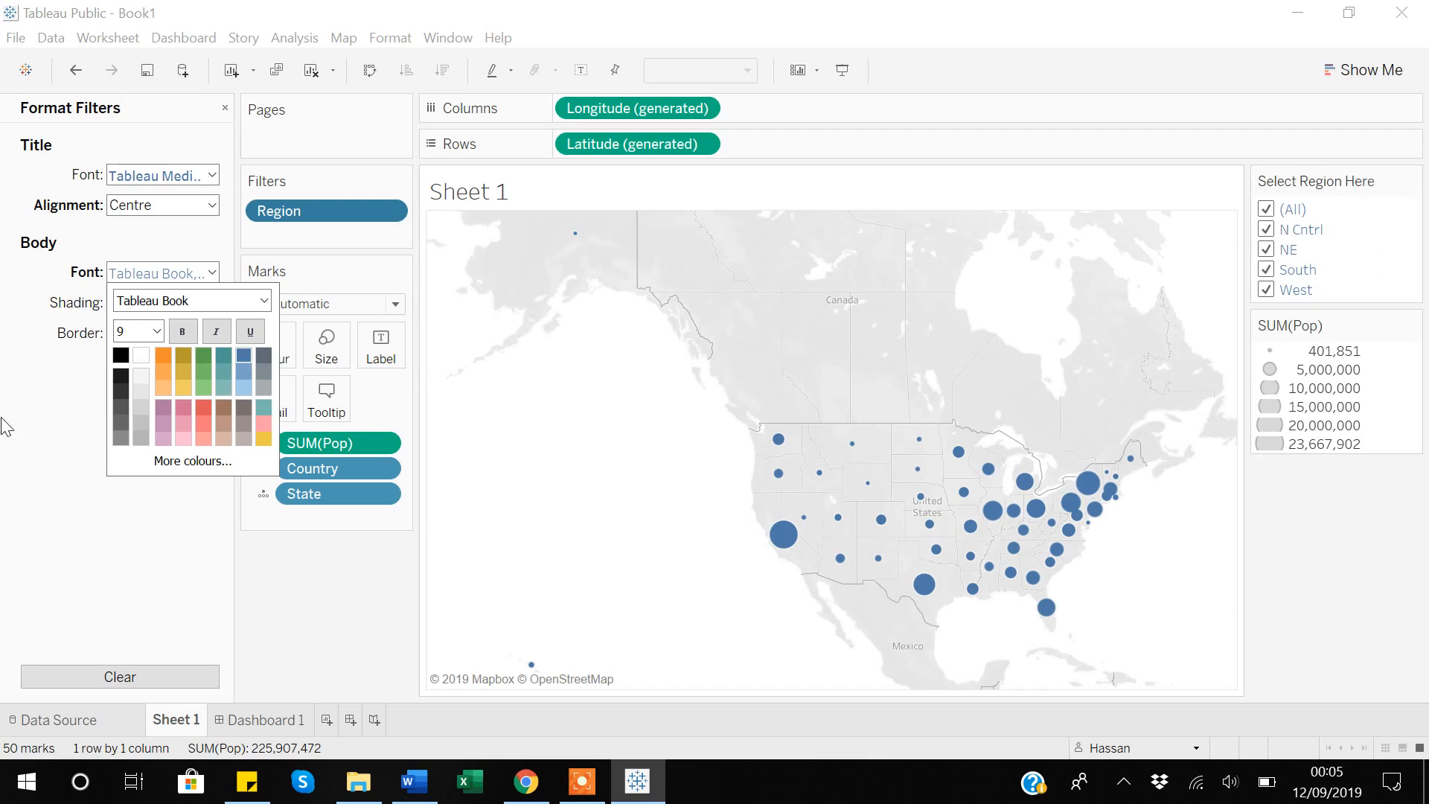
{"action": "left_click", "coordinate": [43, 440]}
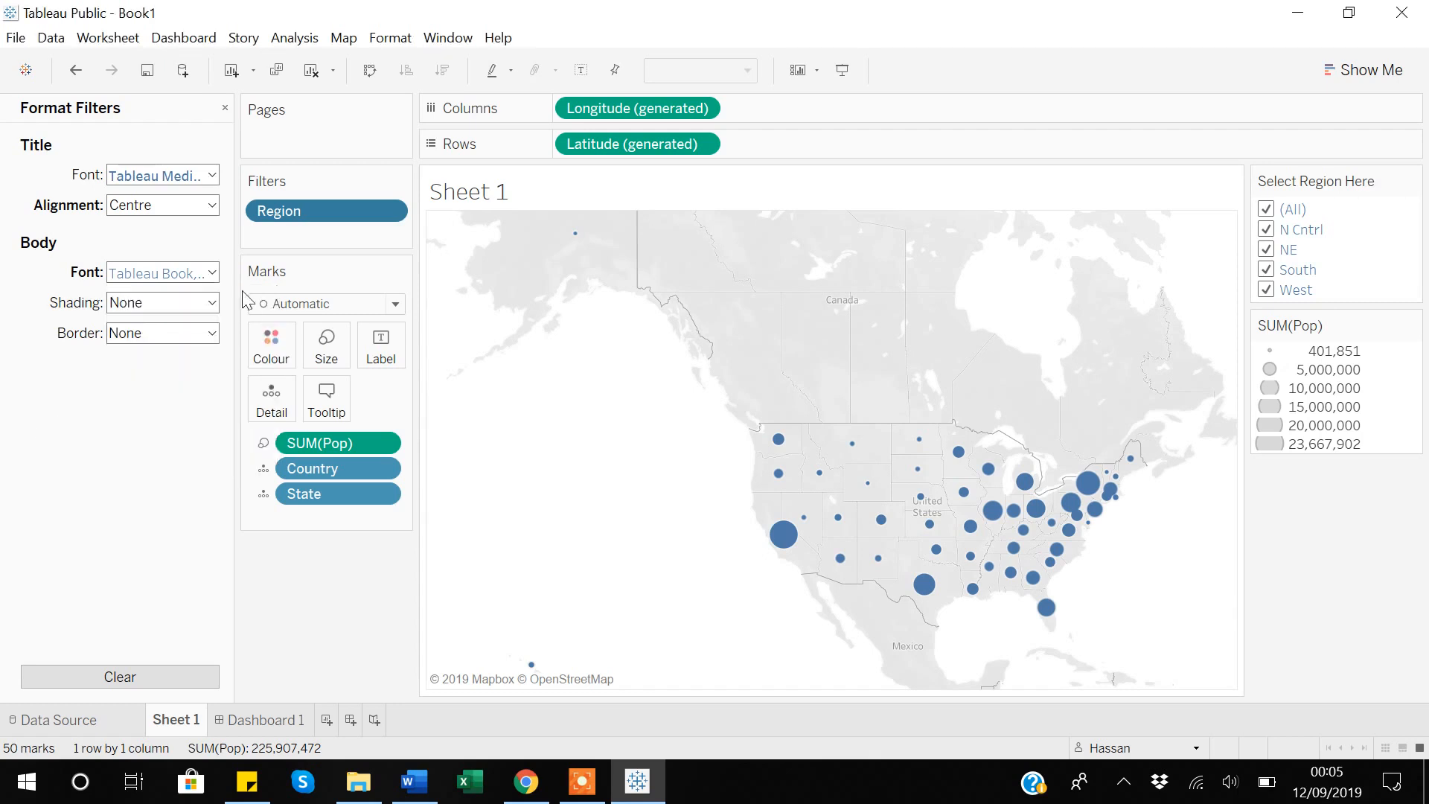
{"action": "left_click", "coordinate": [202, 305]}
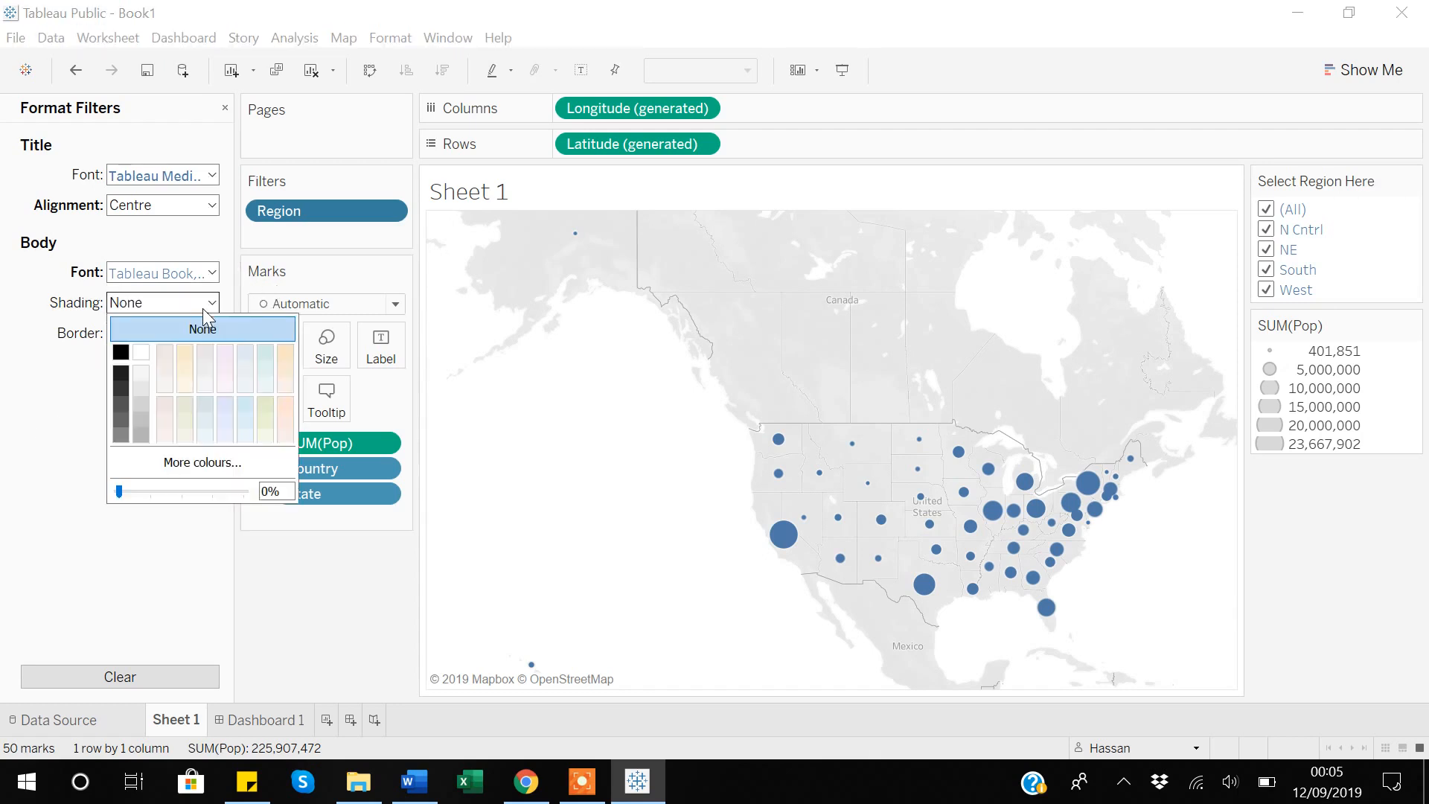
{"action": "left_click", "coordinate": [245, 354]}
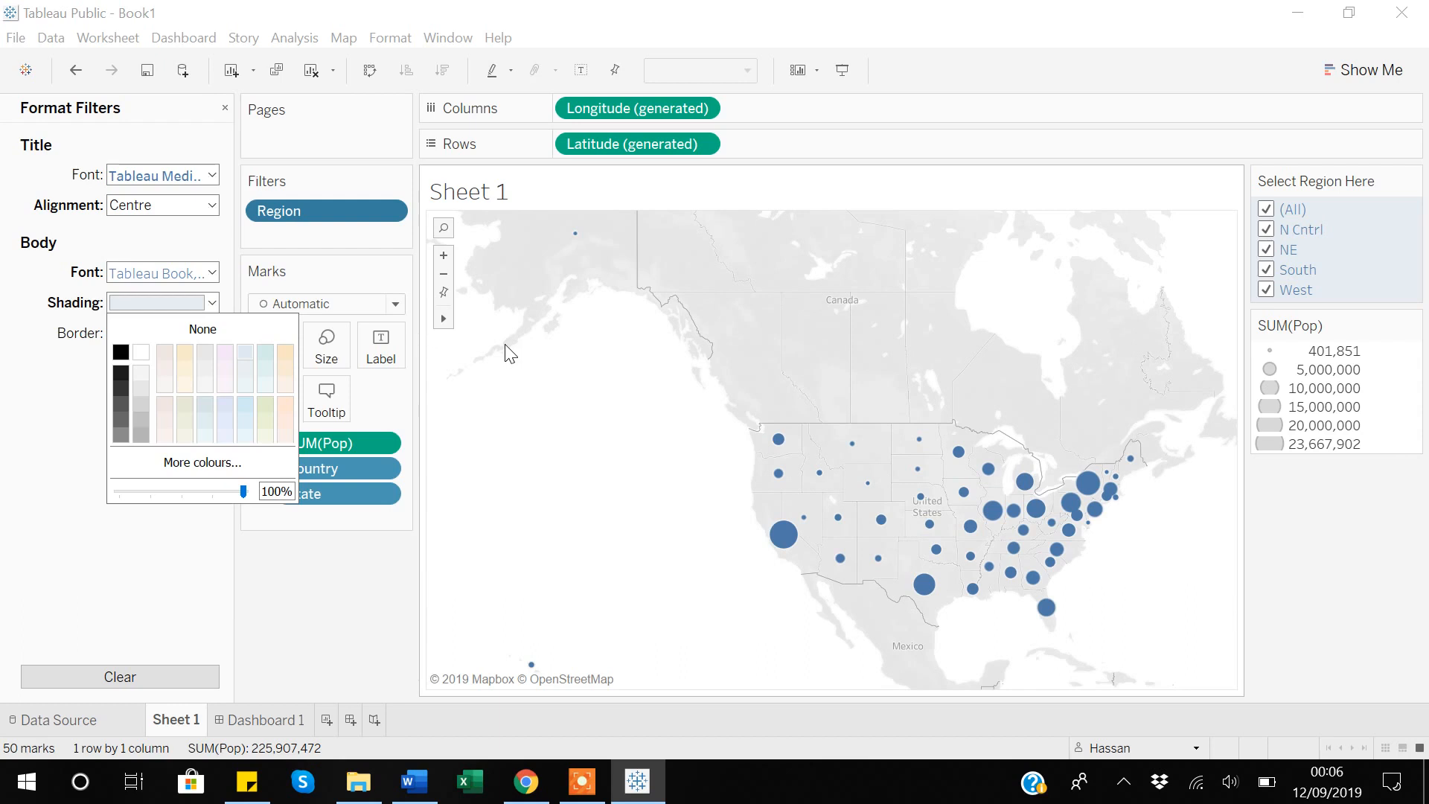
{"action": "left_click", "coordinate": [21, 487]}
Step: Give the filter body a dotted border in the thickest weight, coloured dark grey
{"action": "left_click", "coordinate": [213, 334]}
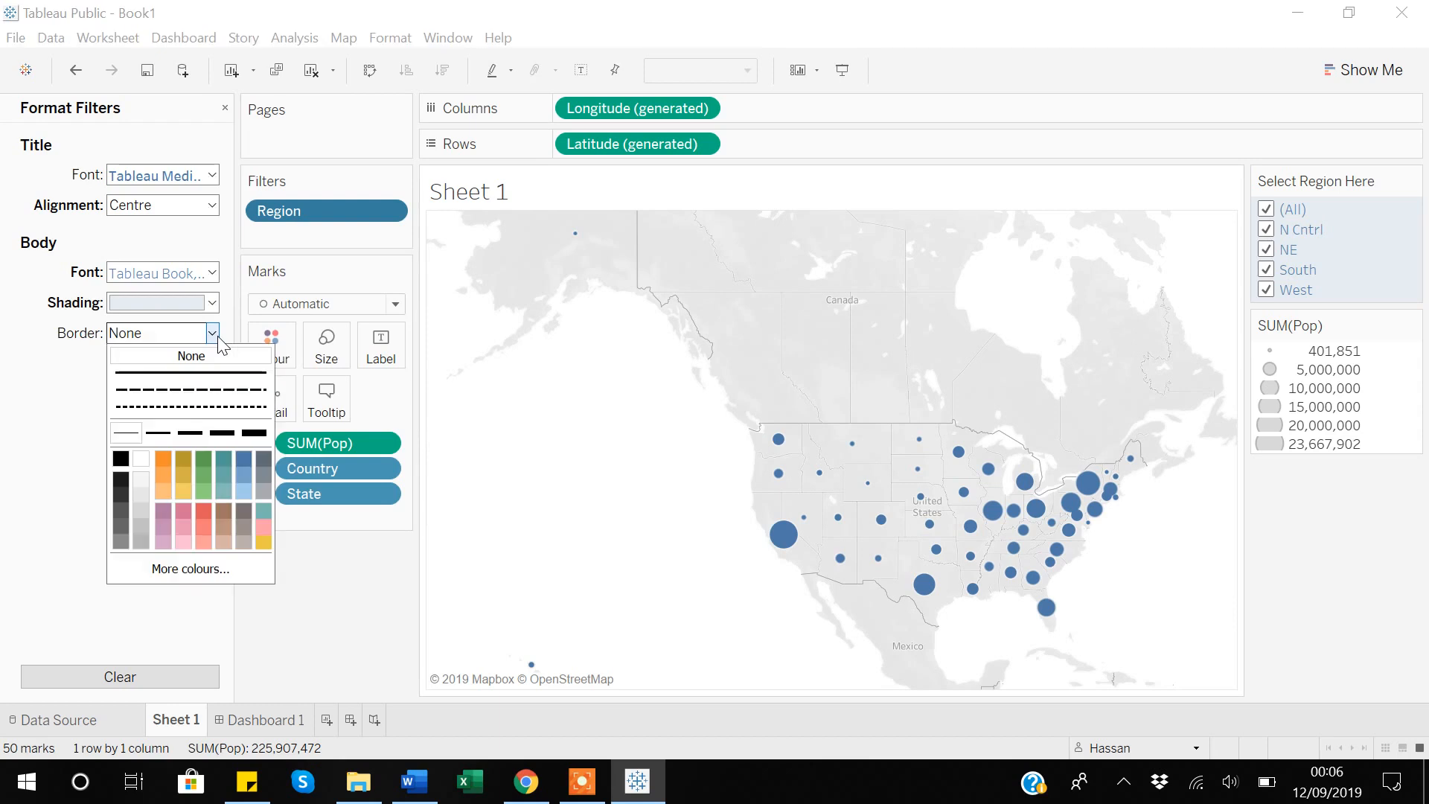
{"action": "left_click", "coordinate": [188, 414]}
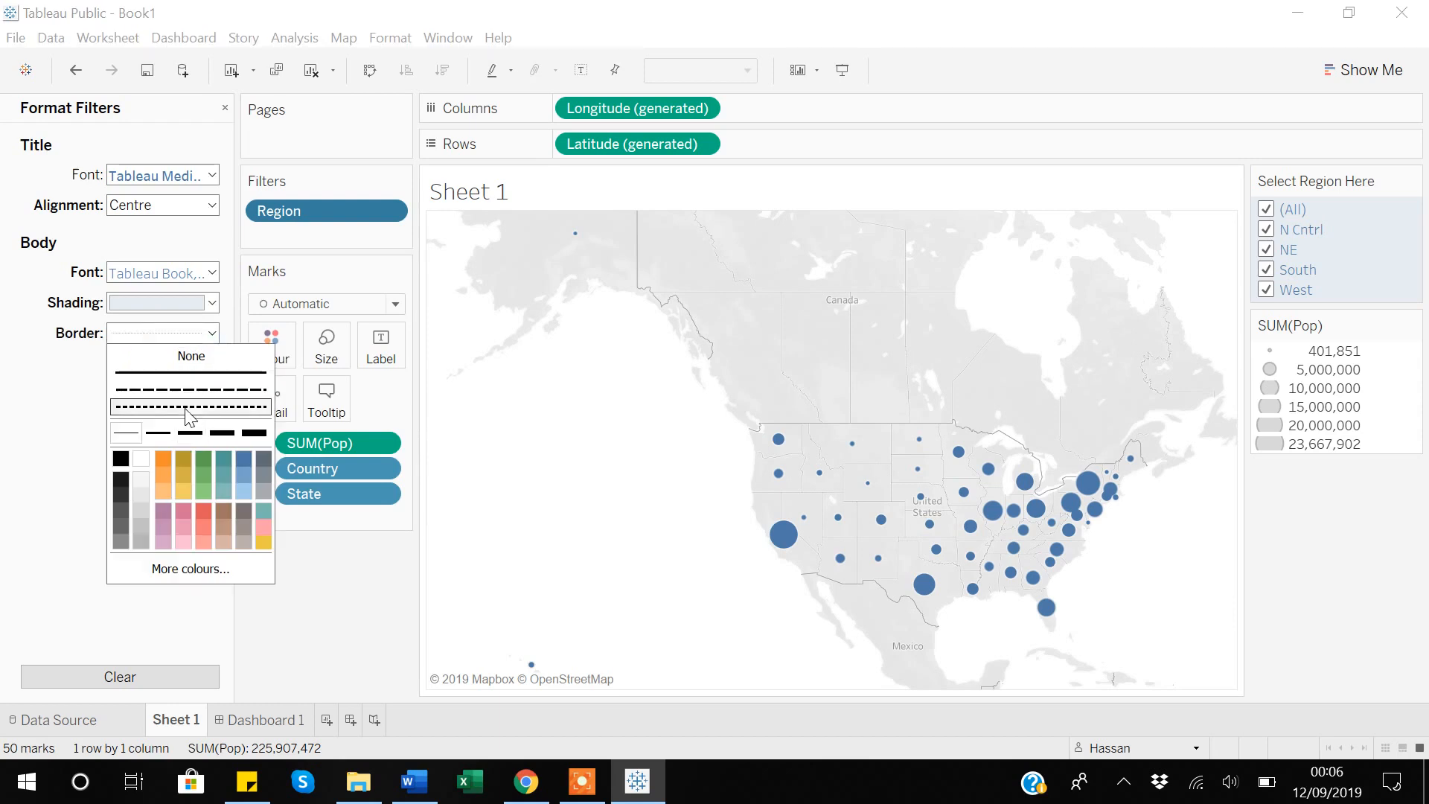
{"action": "left_click", "coordinate": [252, 434]}
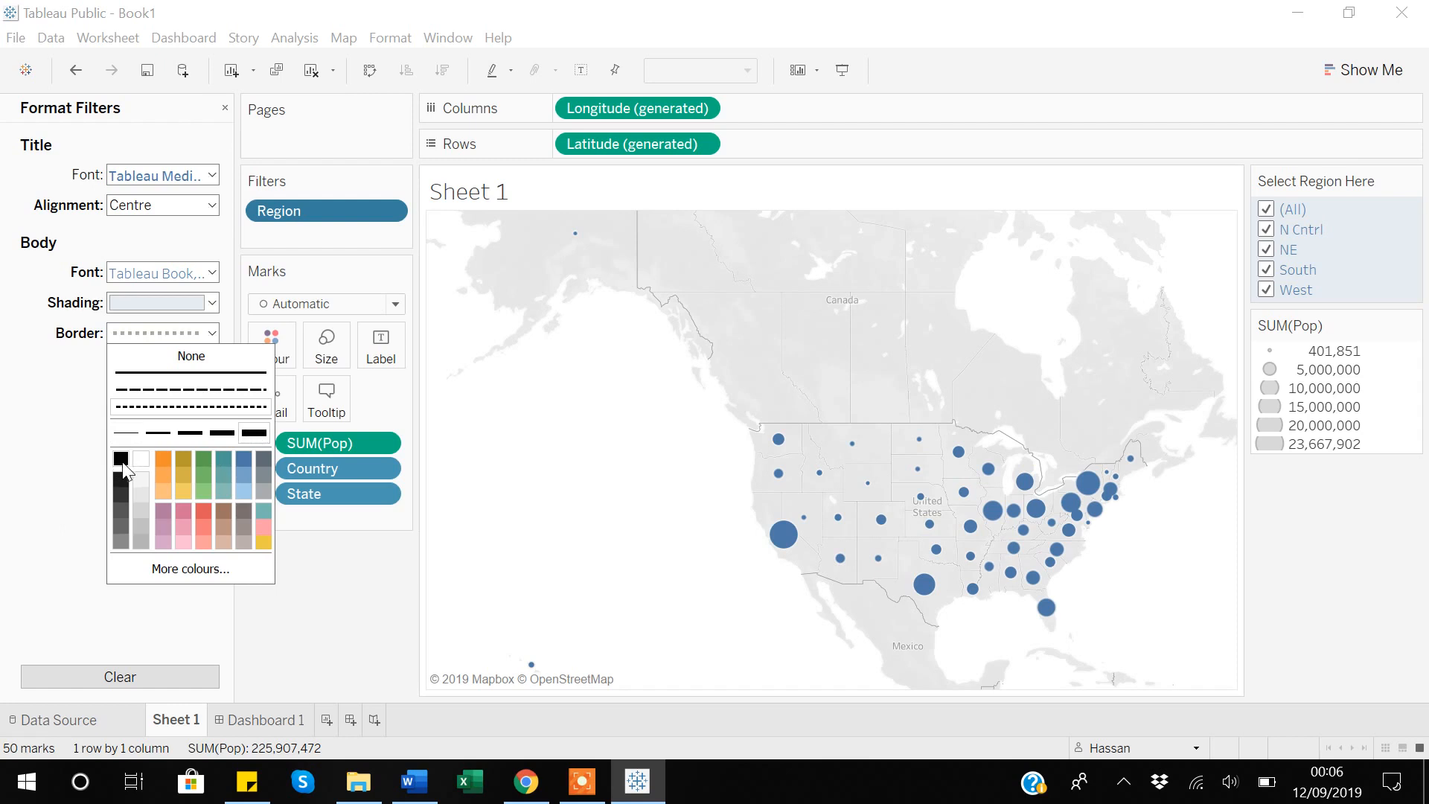
{"action": "left_click", "coordinate": [262, 459]}
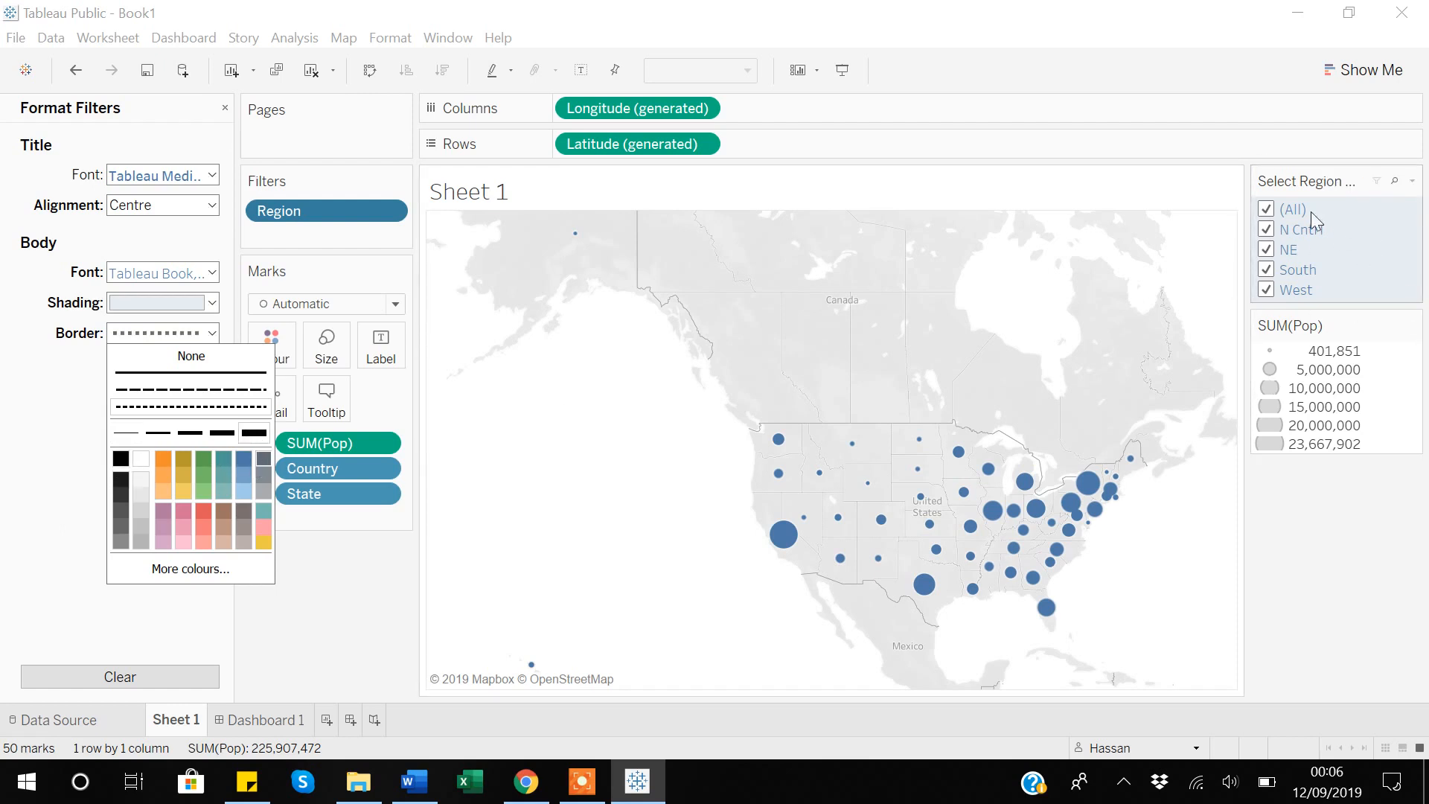
{"action": "left_click", "coordinate": [10, 466]}
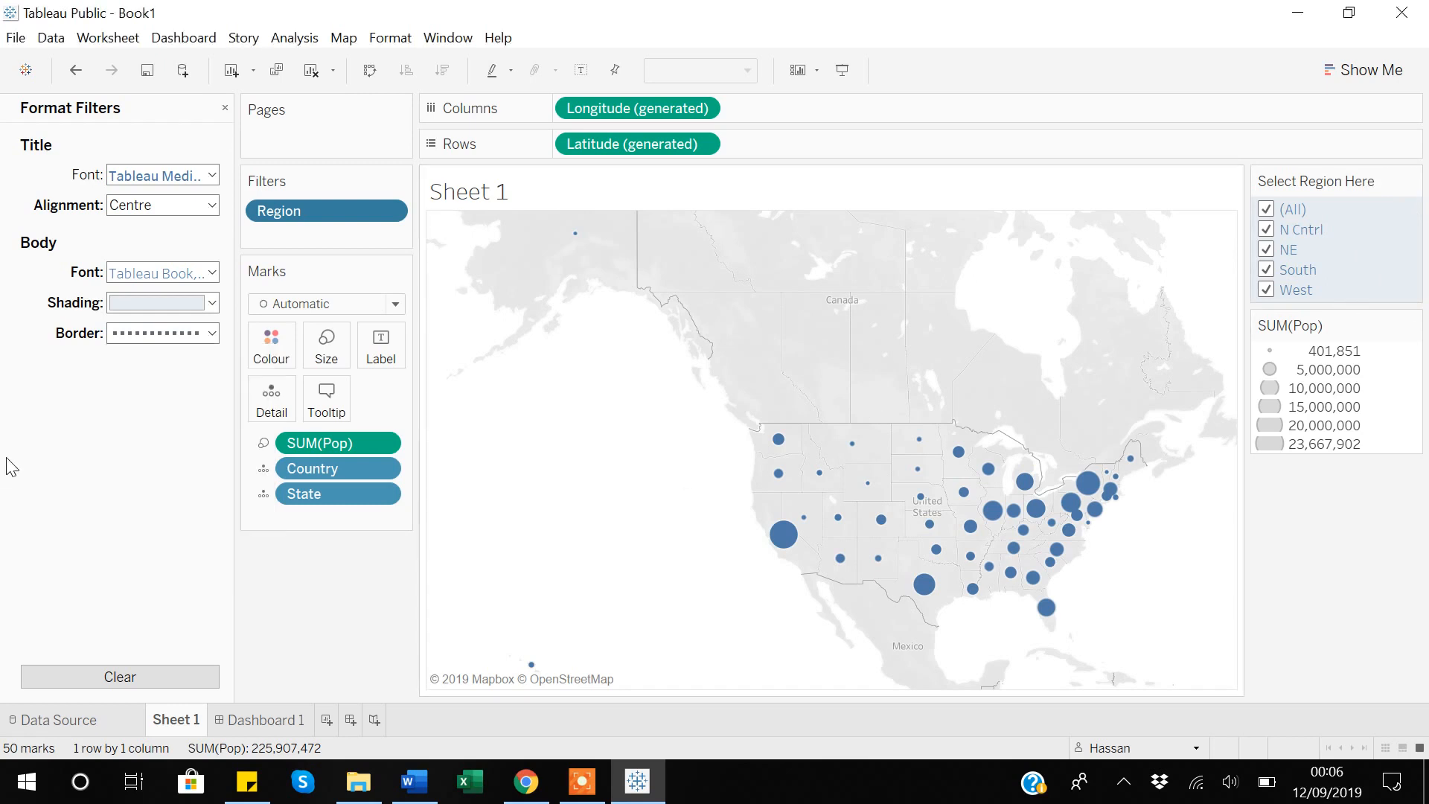
Step: Compare the region filter's formatting on Dashboard 1 and Sheet 1, ending on Dashboard 1
{"action": "left_click", "coordinate": [275, 722]}
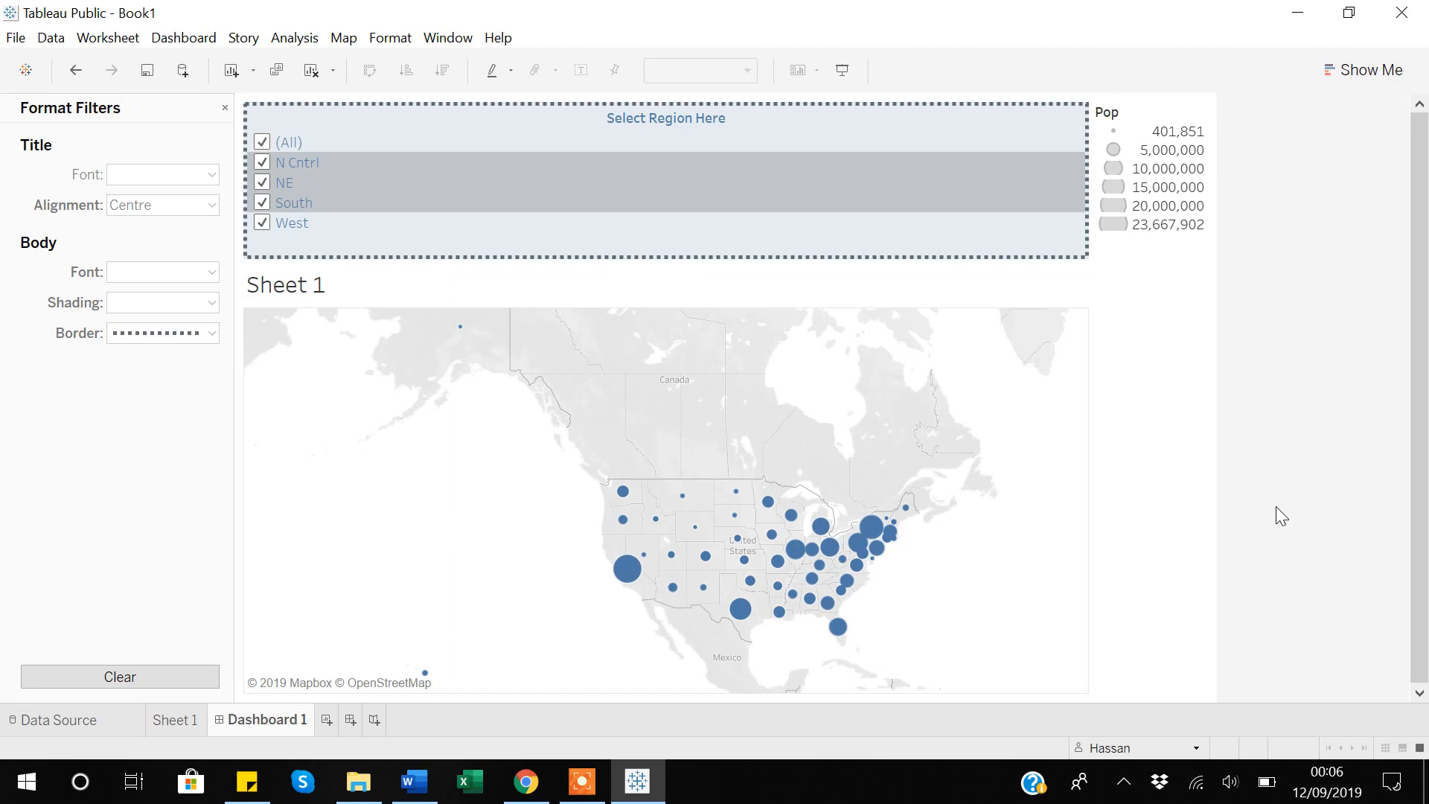
{"action": "left_click", "coordinate": [172, 721]}
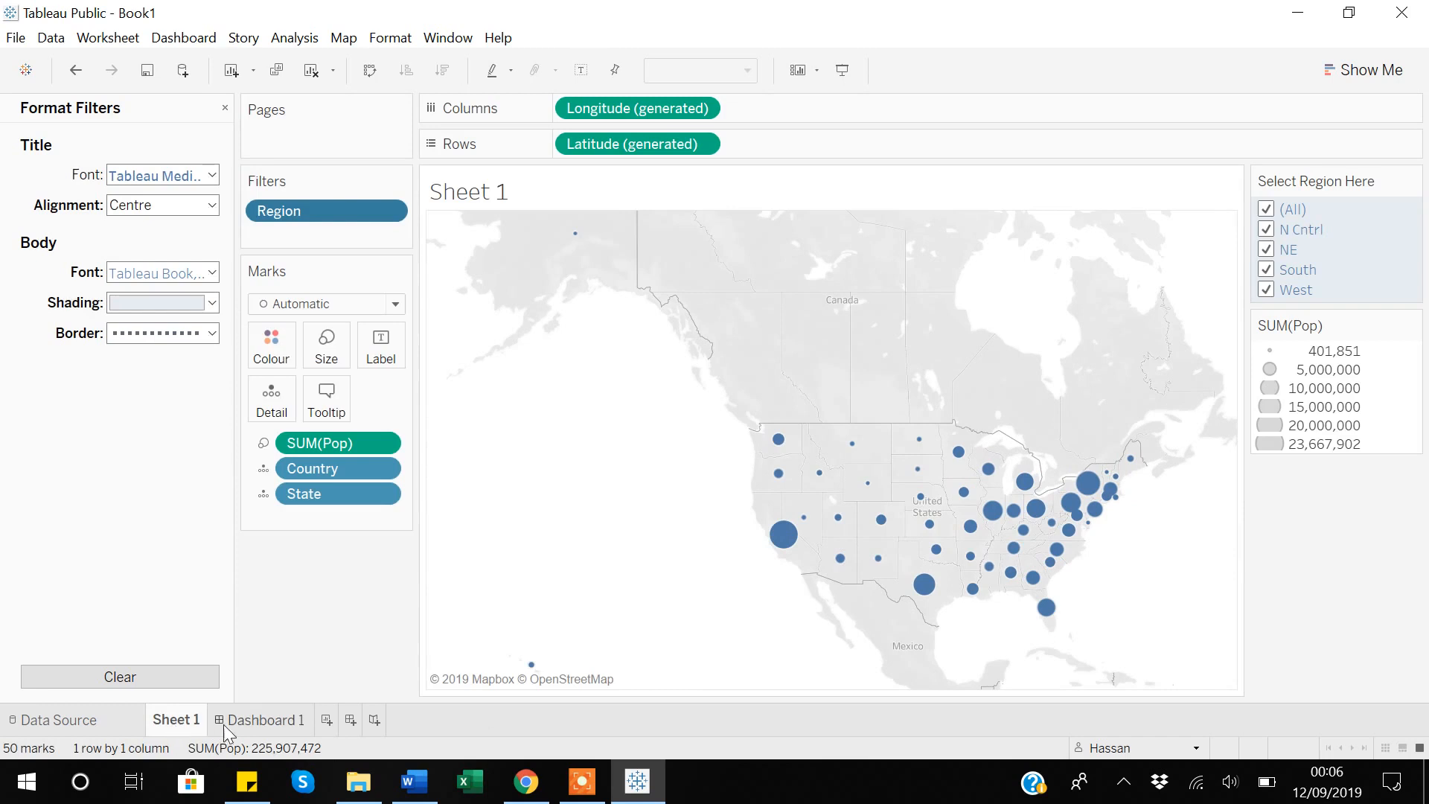
{"action": "left_click", "coordinate": [269, 719]}
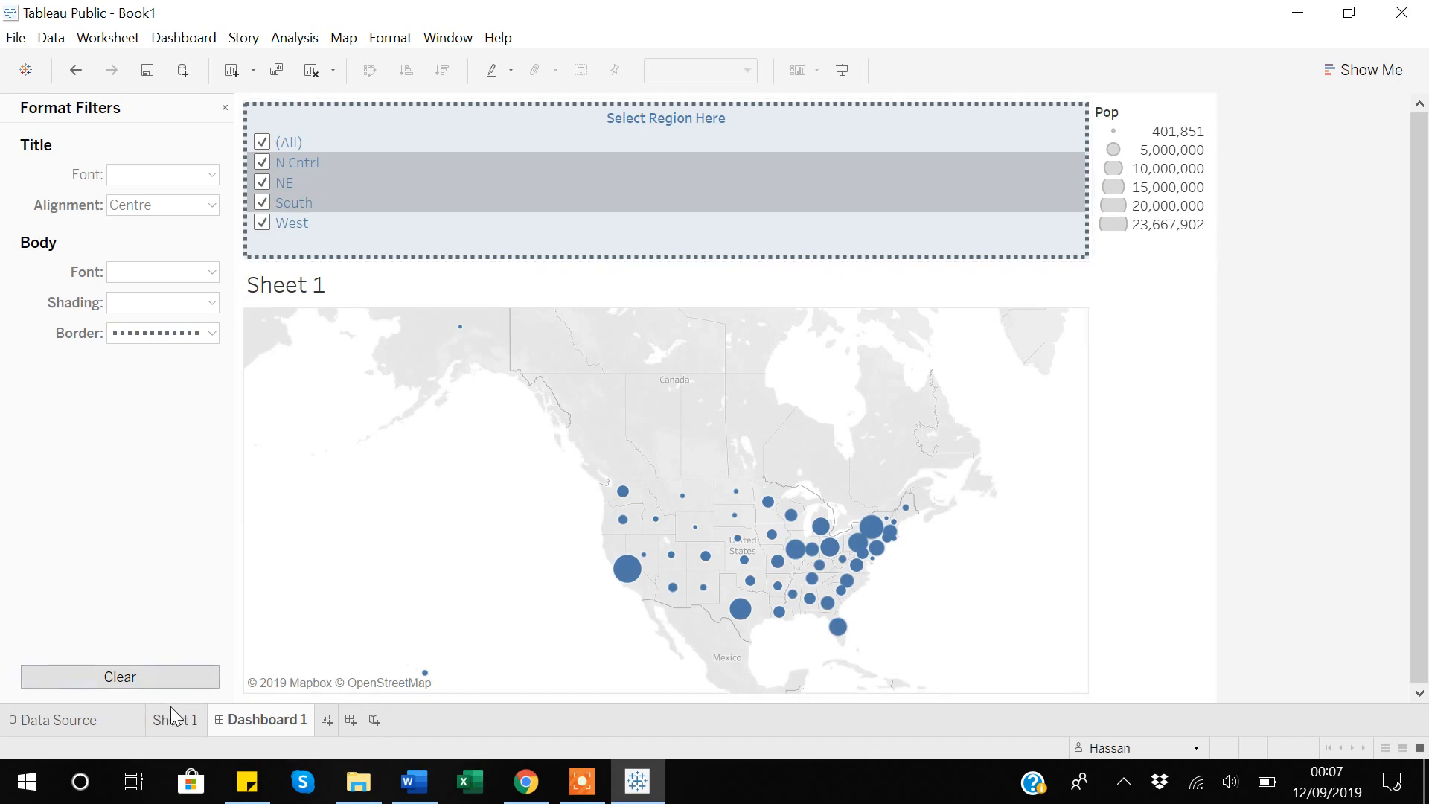
{"action": "mouse_move", "coordinate": [282, 723]}
Step: Set the font size of the dashboard filter's title Select Region Here to 15 and apply it
{"action": "left_click", "coordinate": [1026, 131]}
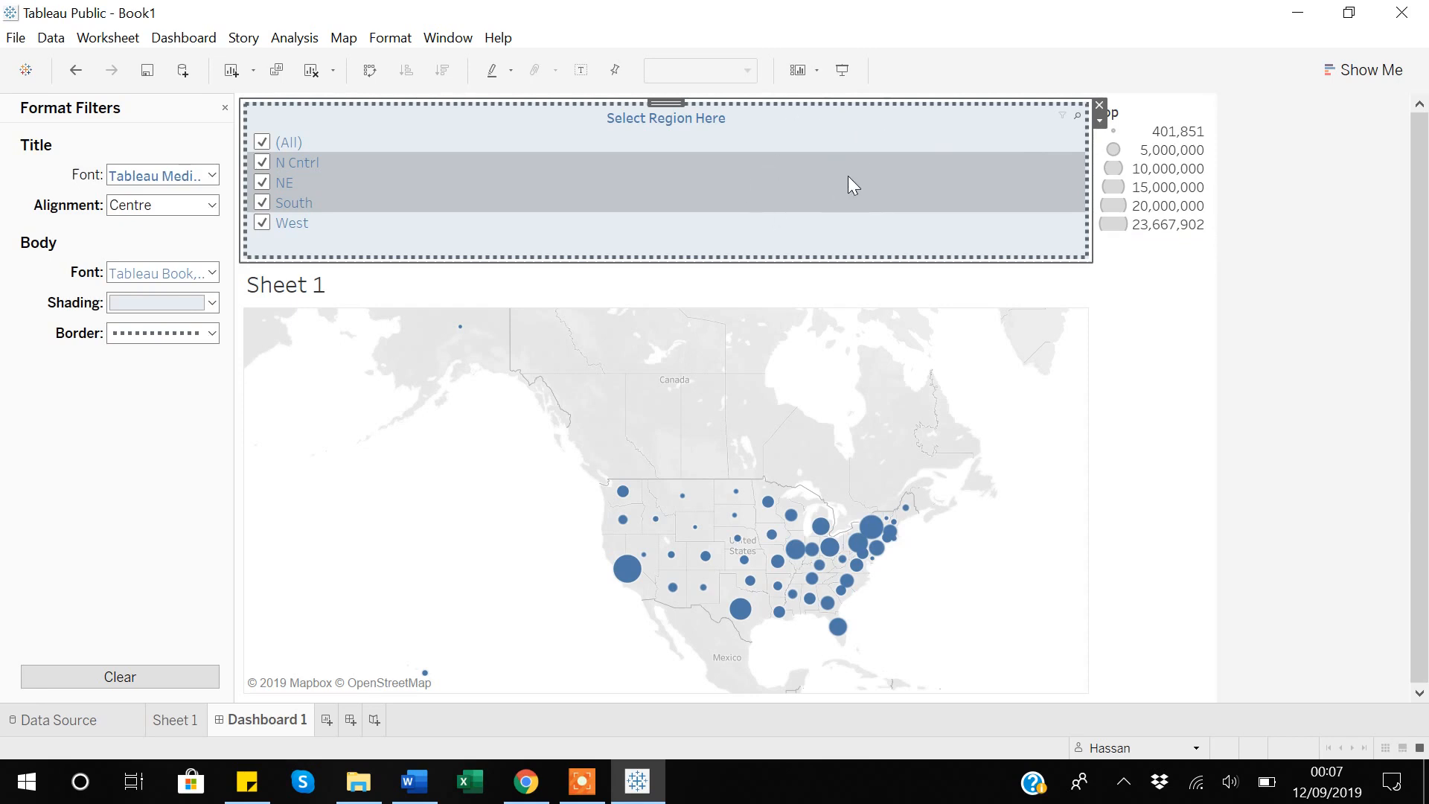
{"action": "left_click", "coordinate": [1099, 122]}
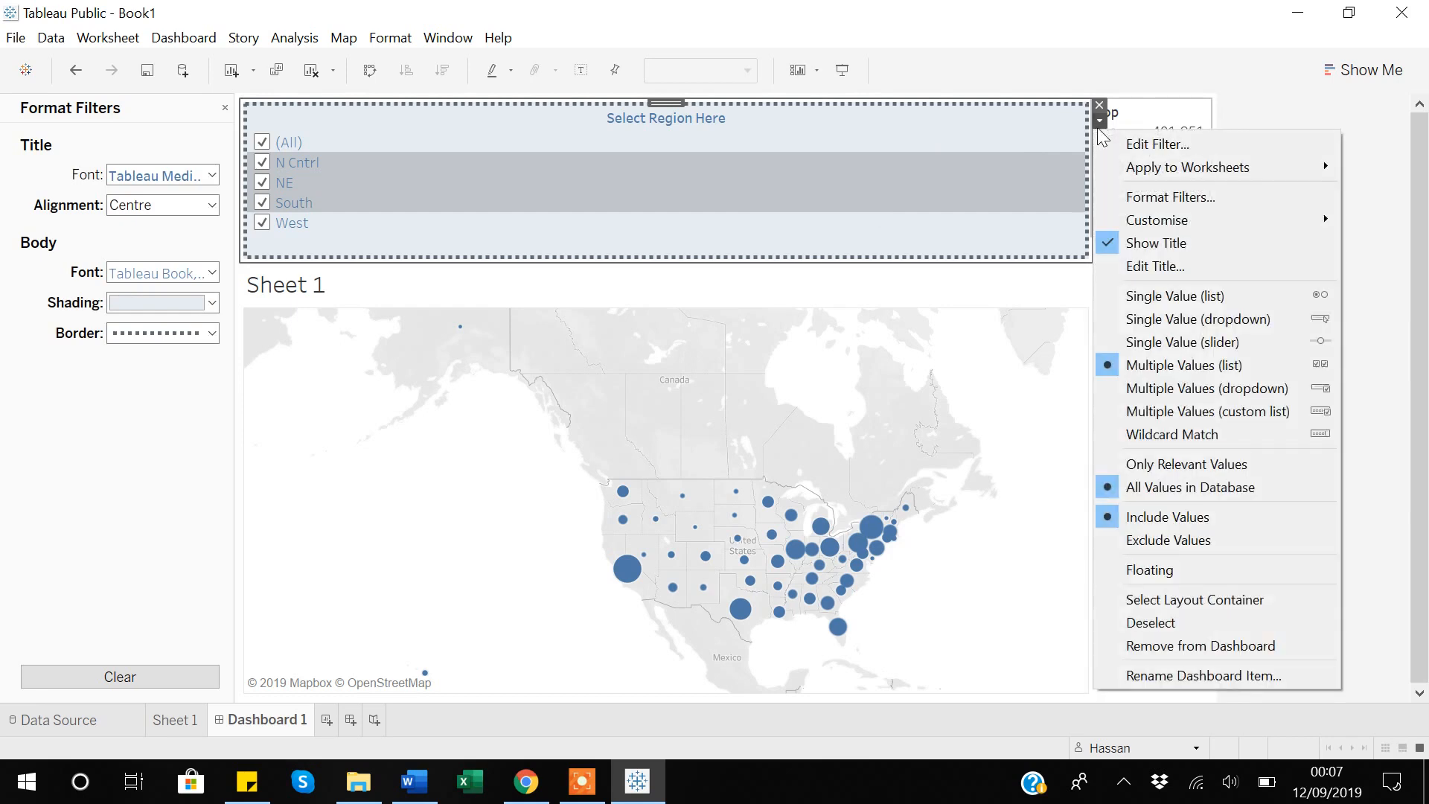
{"action": "left_click", "coordinate": [1150, 267]}
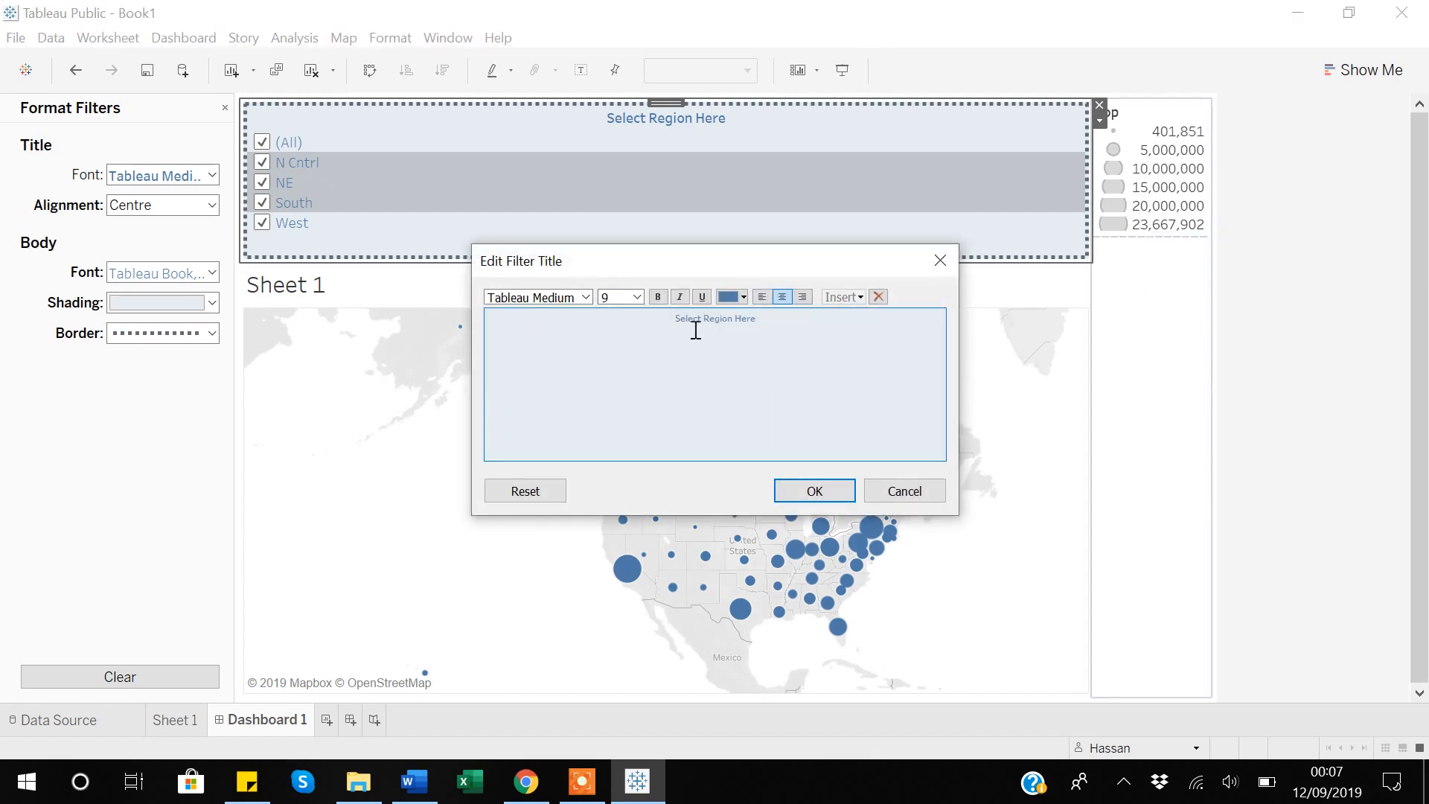
{"action": "key", "text": "ctrl+a"}
{"action": "left_click", "coordinate": [637, 297]}
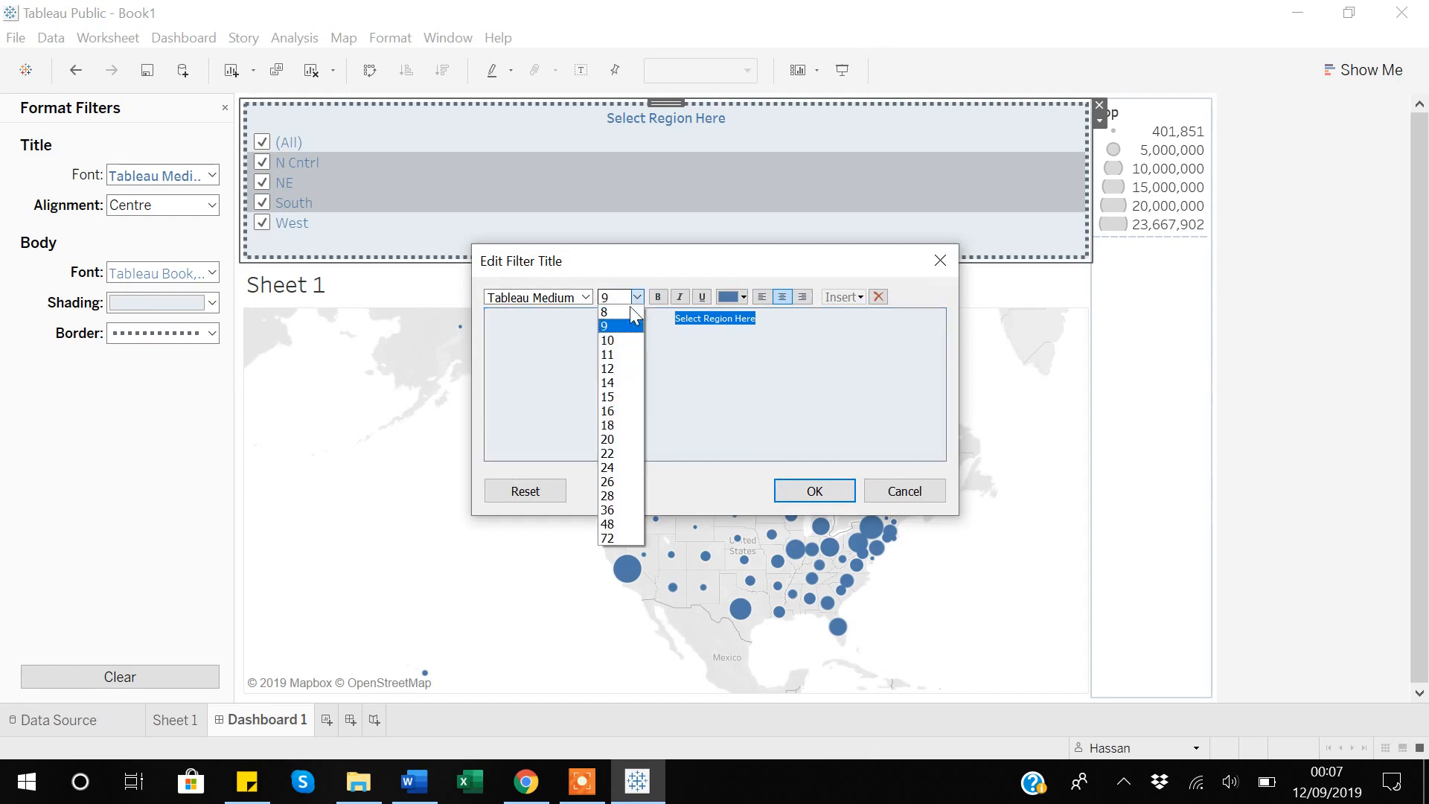
{"action": "left_click", "coordinate": [613, 400]}
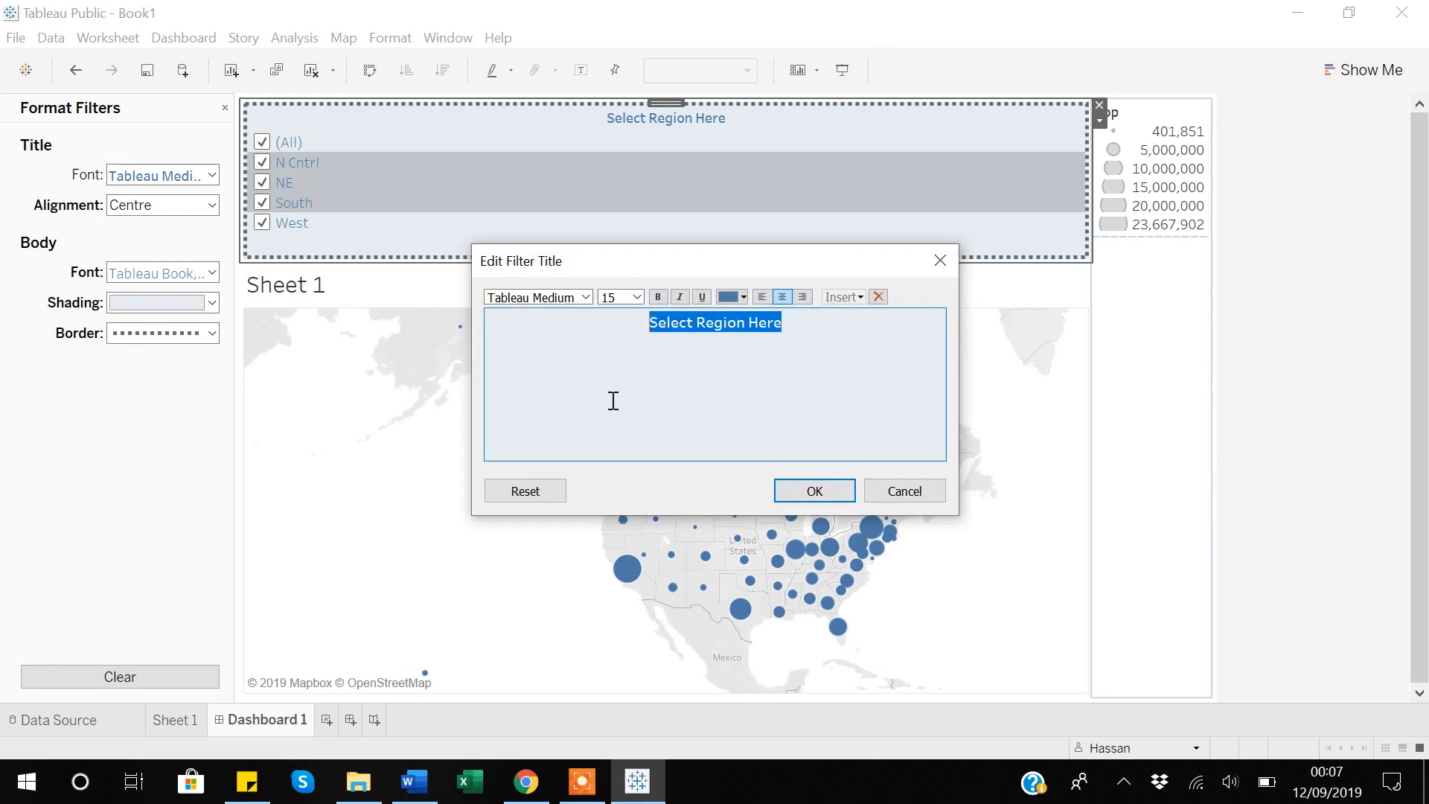
{"action": "left_click", "coordinate": [815, 490]}
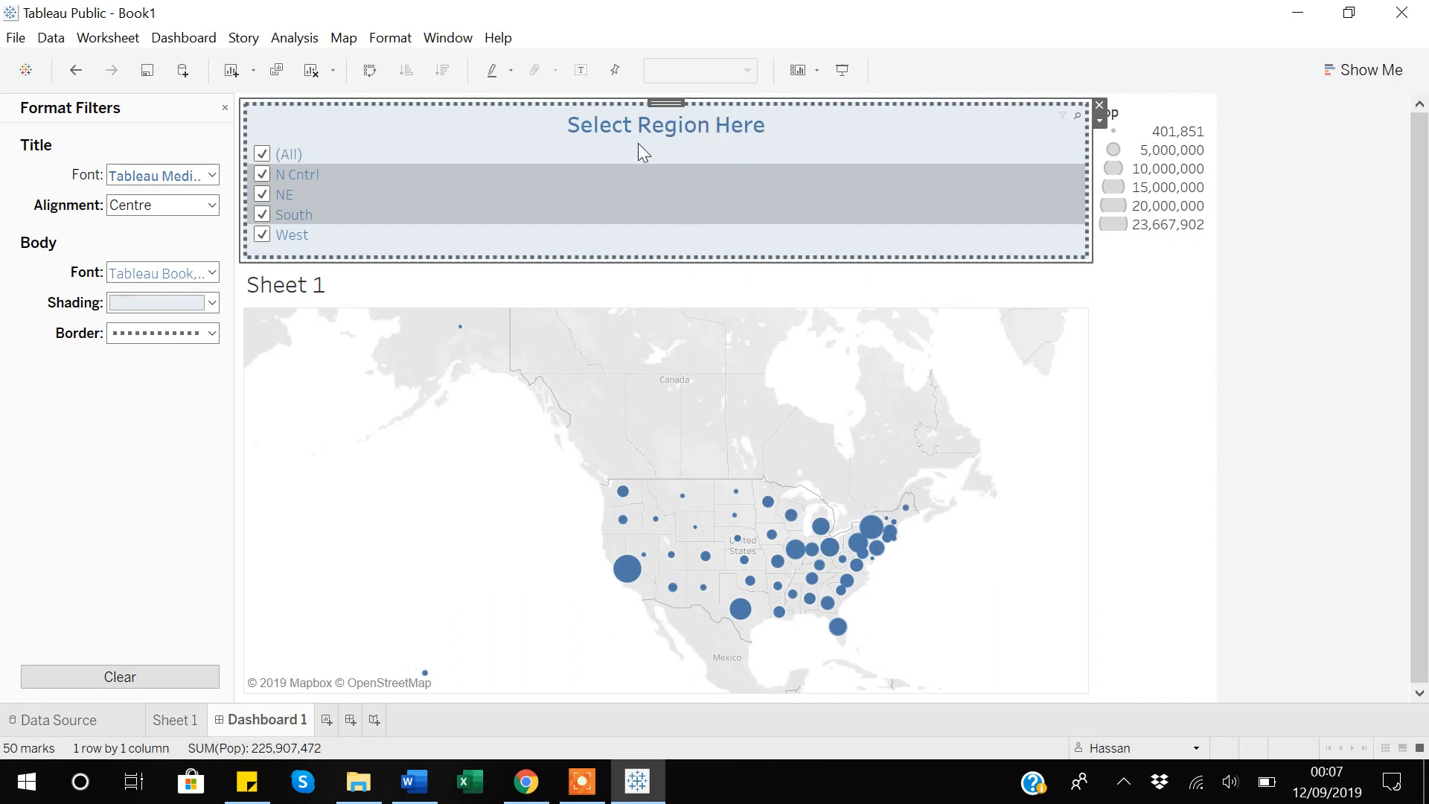
Step: Change the body shading of the region filter on the dashboard to light orange
{"action": "left_click", "coordinate": [1100, 121]}
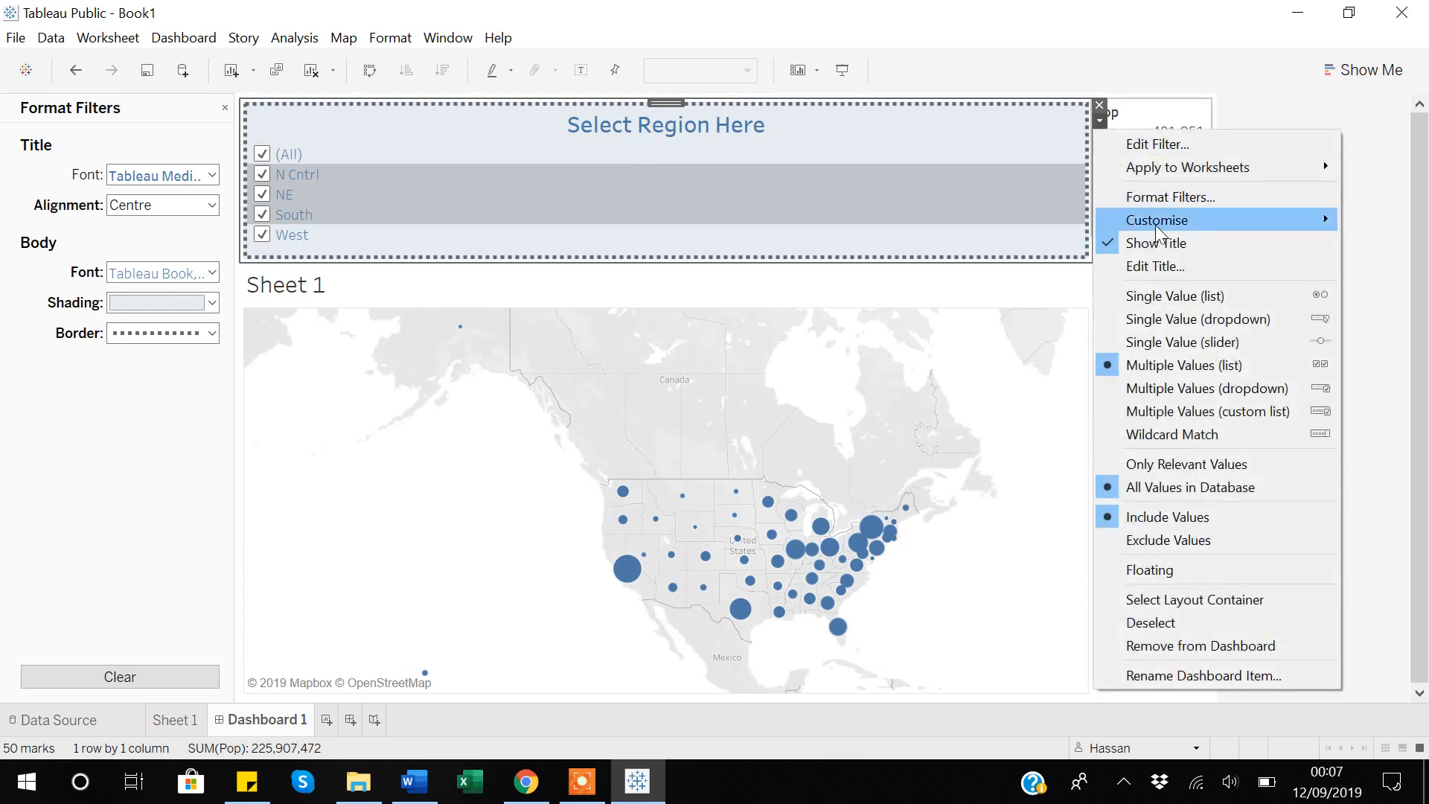
{"action": "left_click", "coordinate": [1155, 198]}
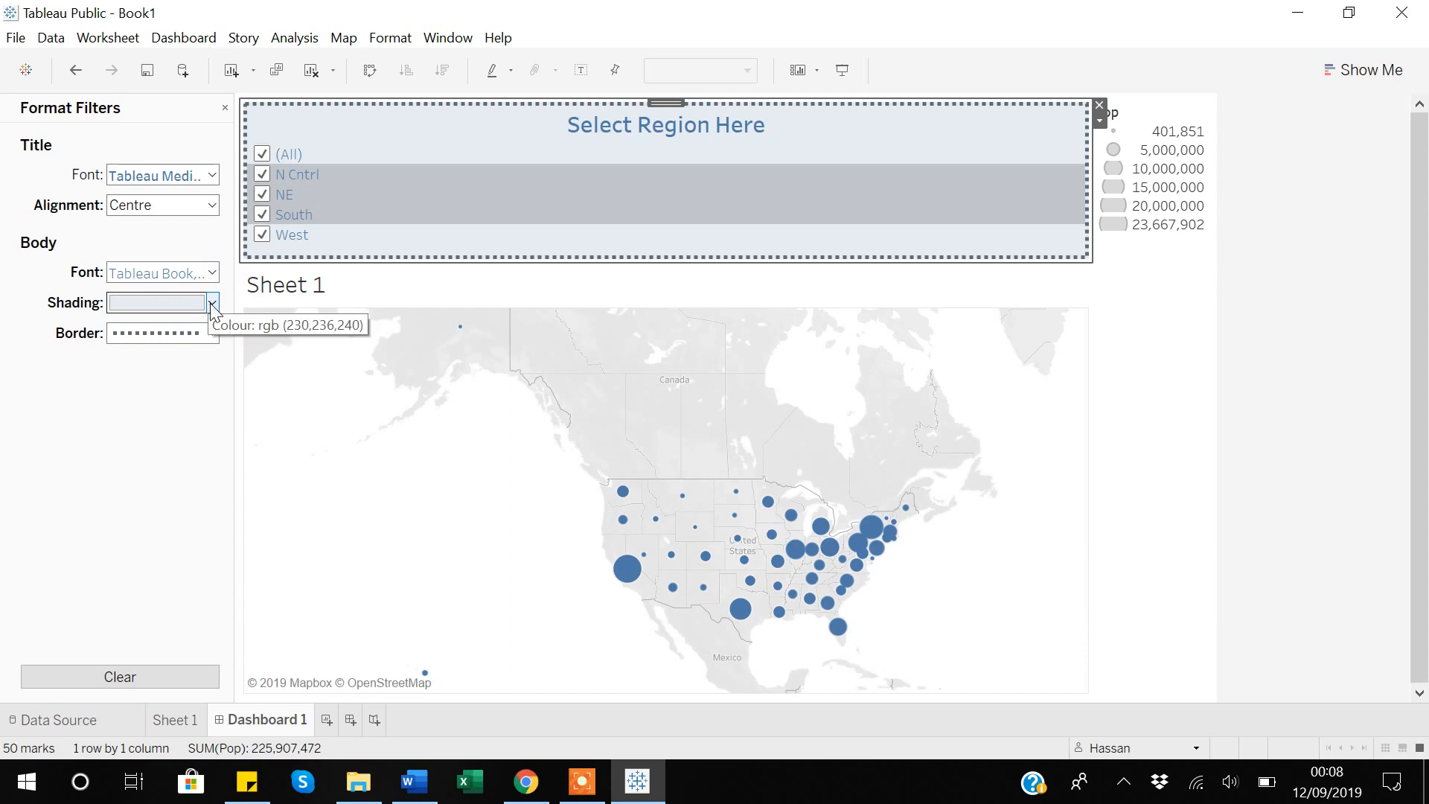
{"action": "left_click", "coordinate": [213, 304]}
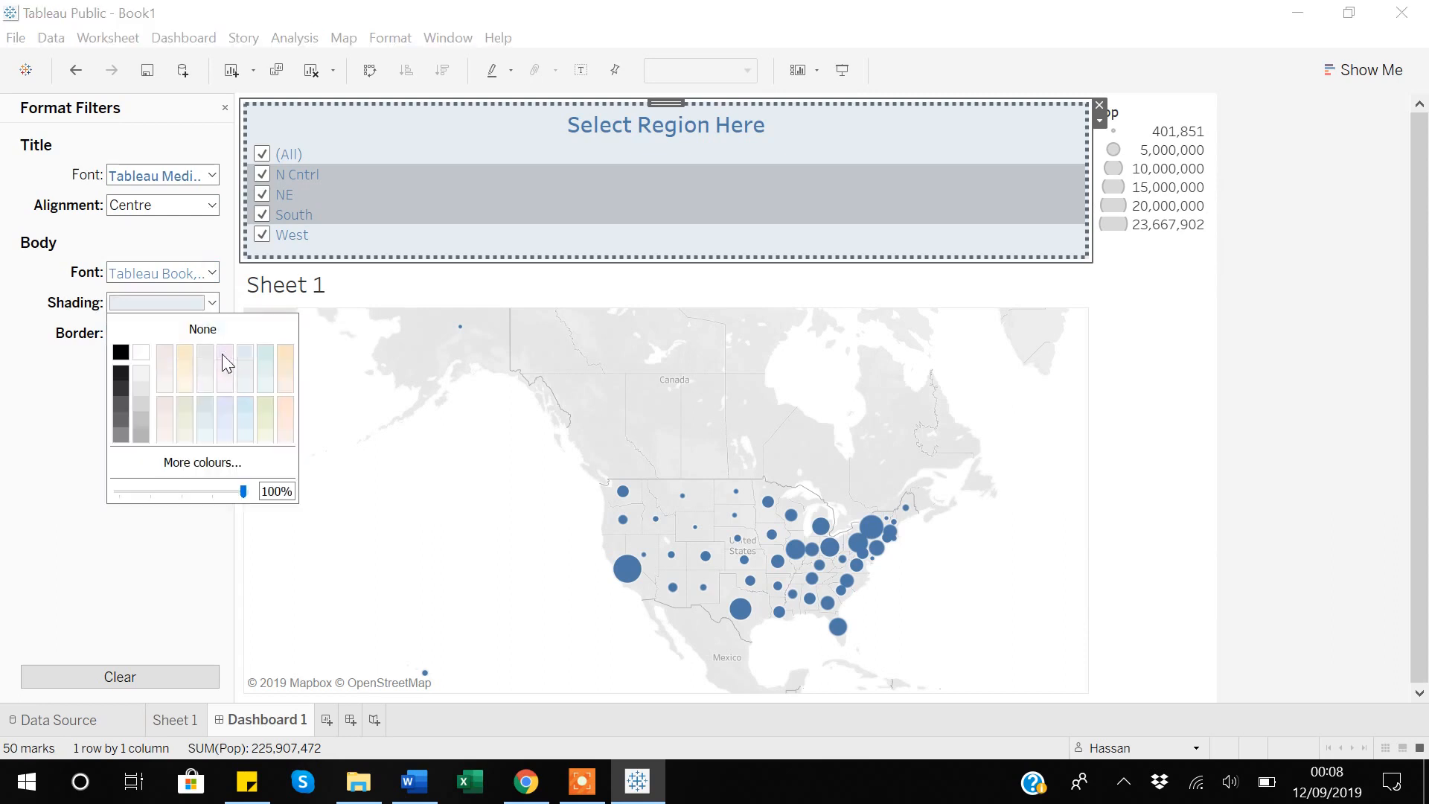
{"action": "left_click", "coordinate": [284, 354]}
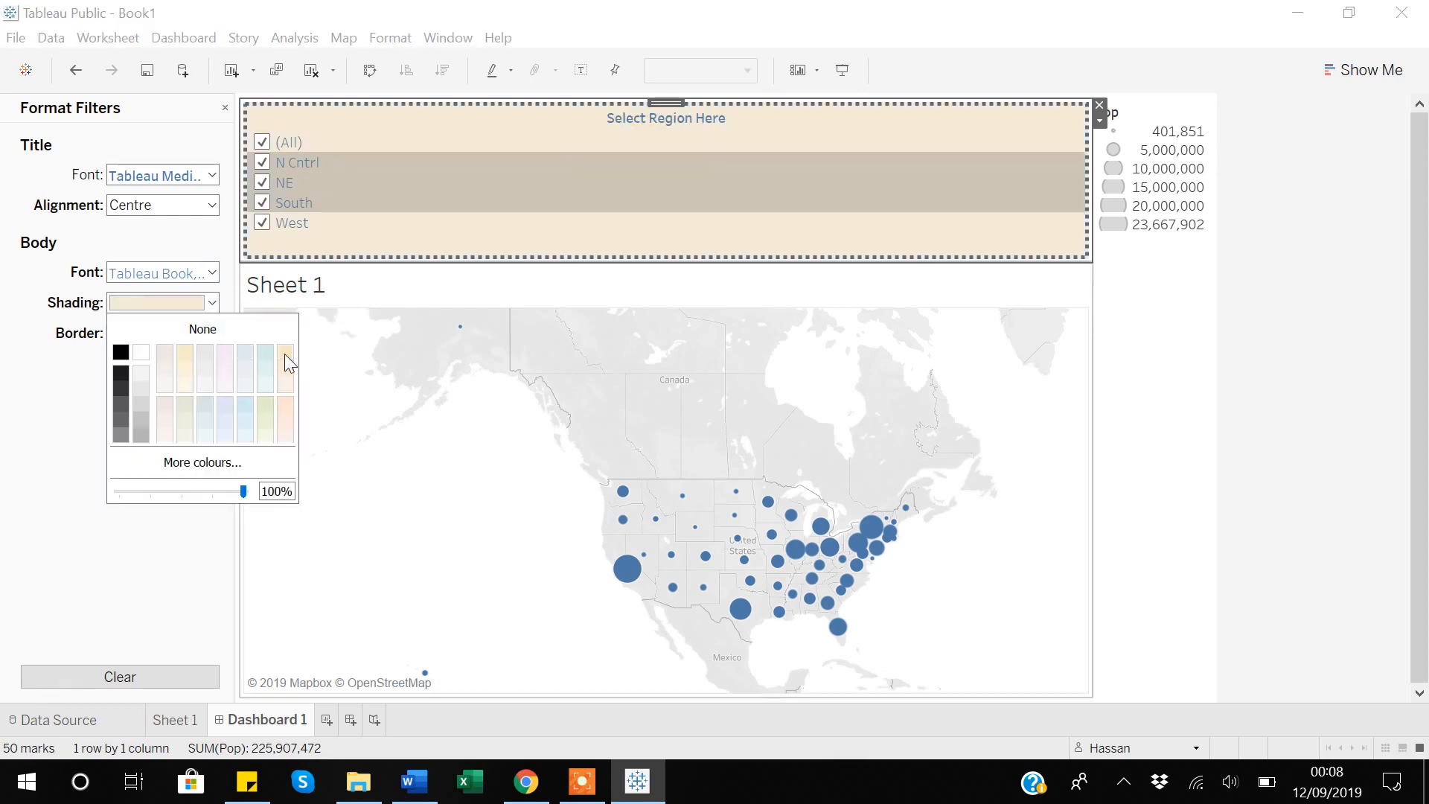
{"action": "left_click", "coordinate": [1222, 390]}
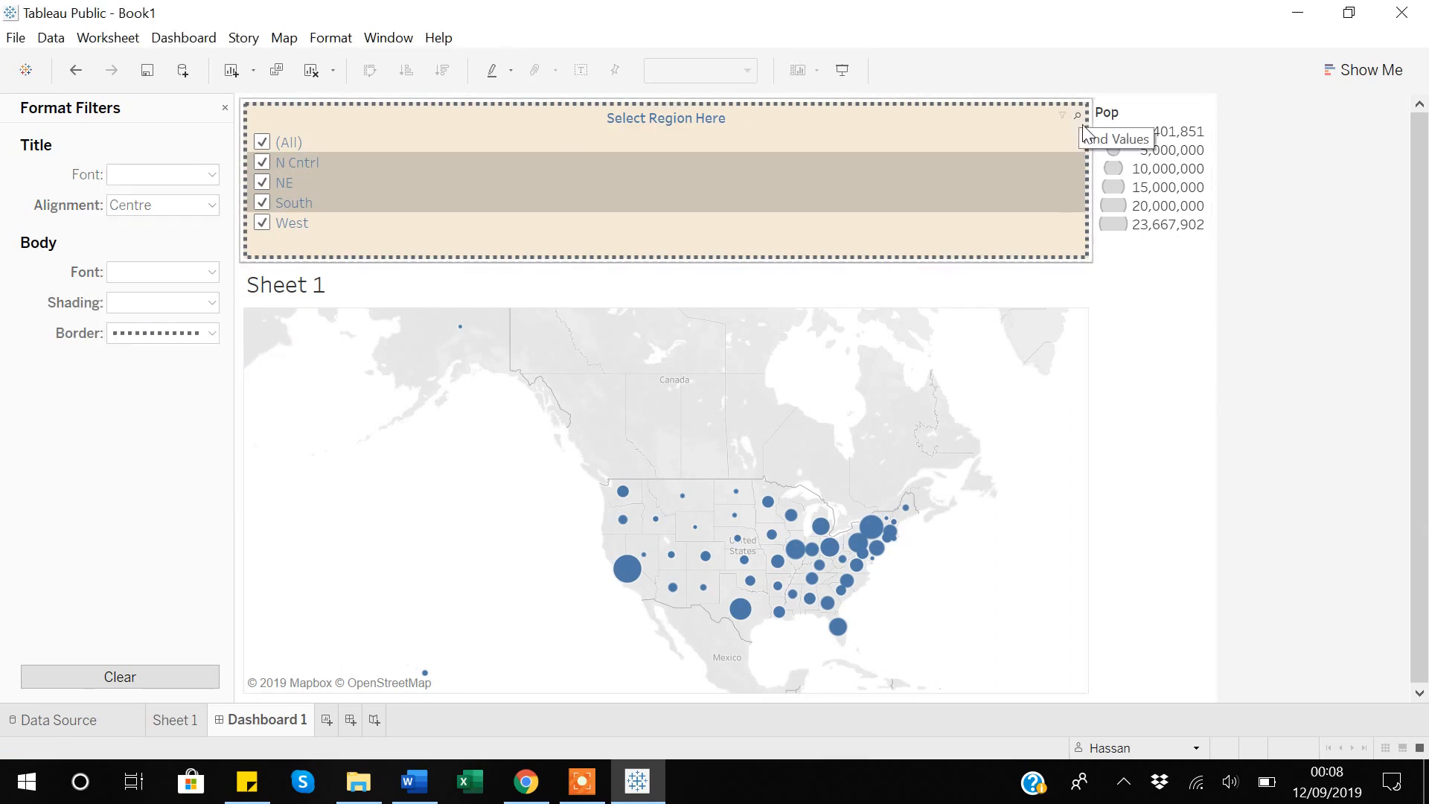
Step: Customise the dashboard's region filter to show an Apply button
{"action": "left_click", "coordinate": [1056, 159]}
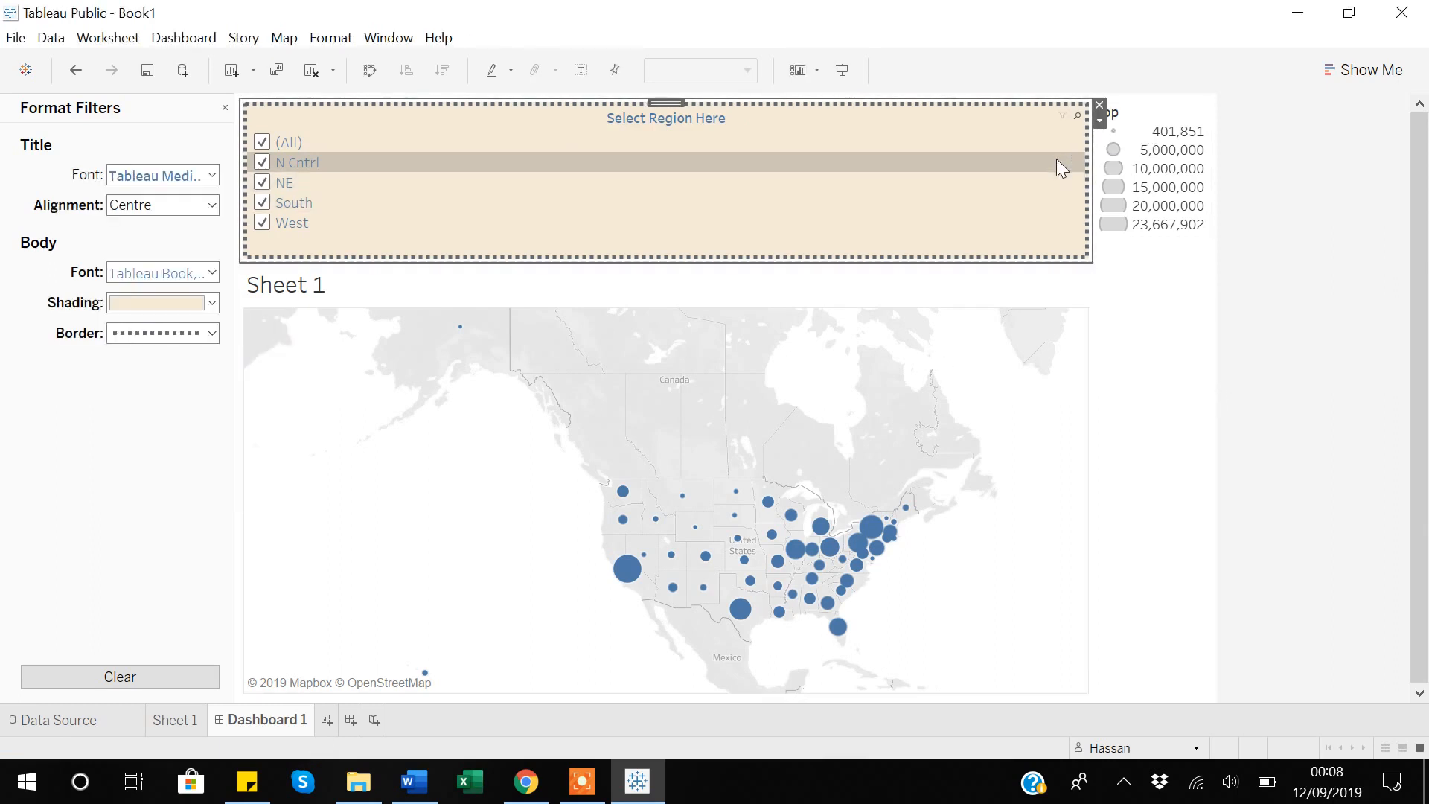
{"action": "left_click", "coordinate": [1100, 122]}
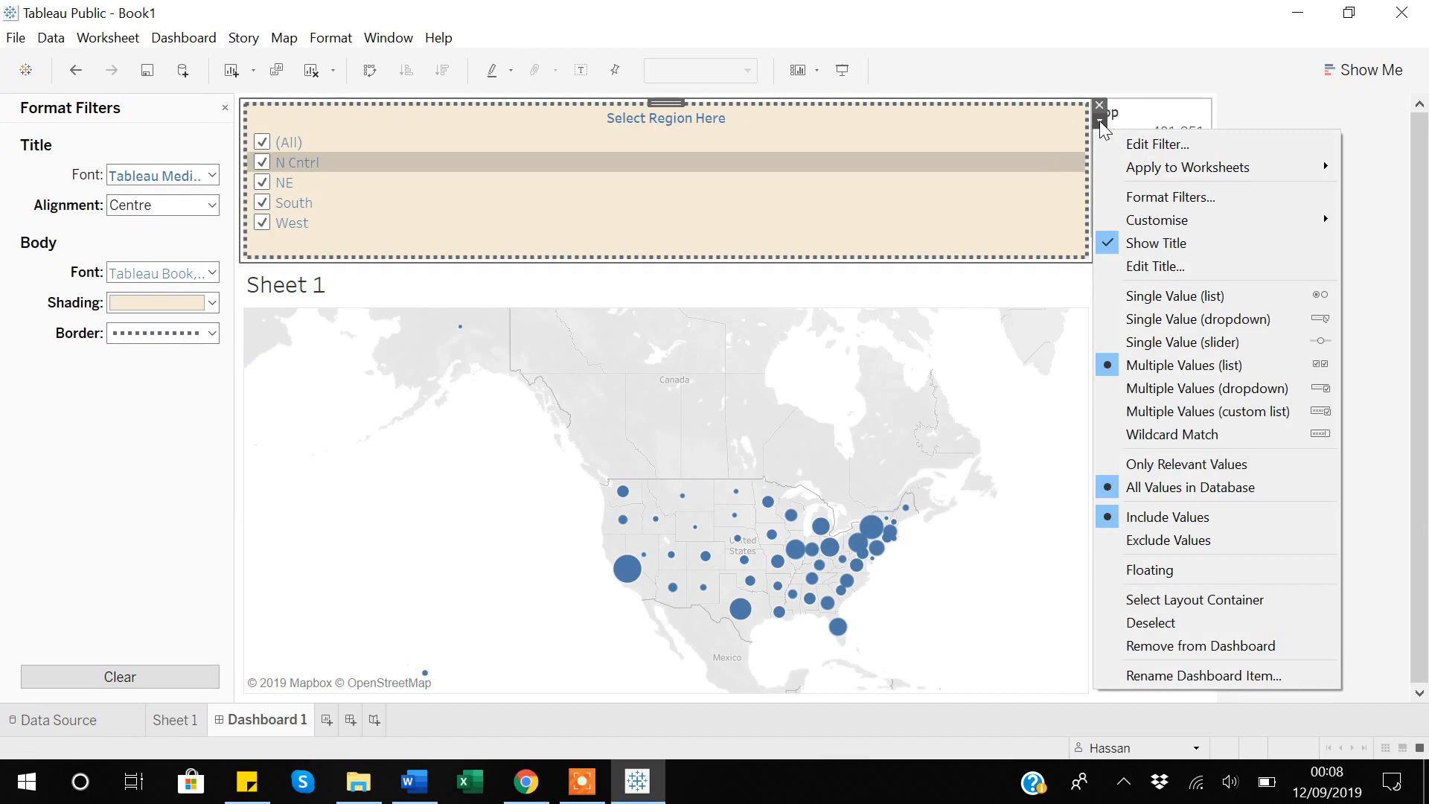
{"action": "mouse_move", "coordinate": [1151, 223]}
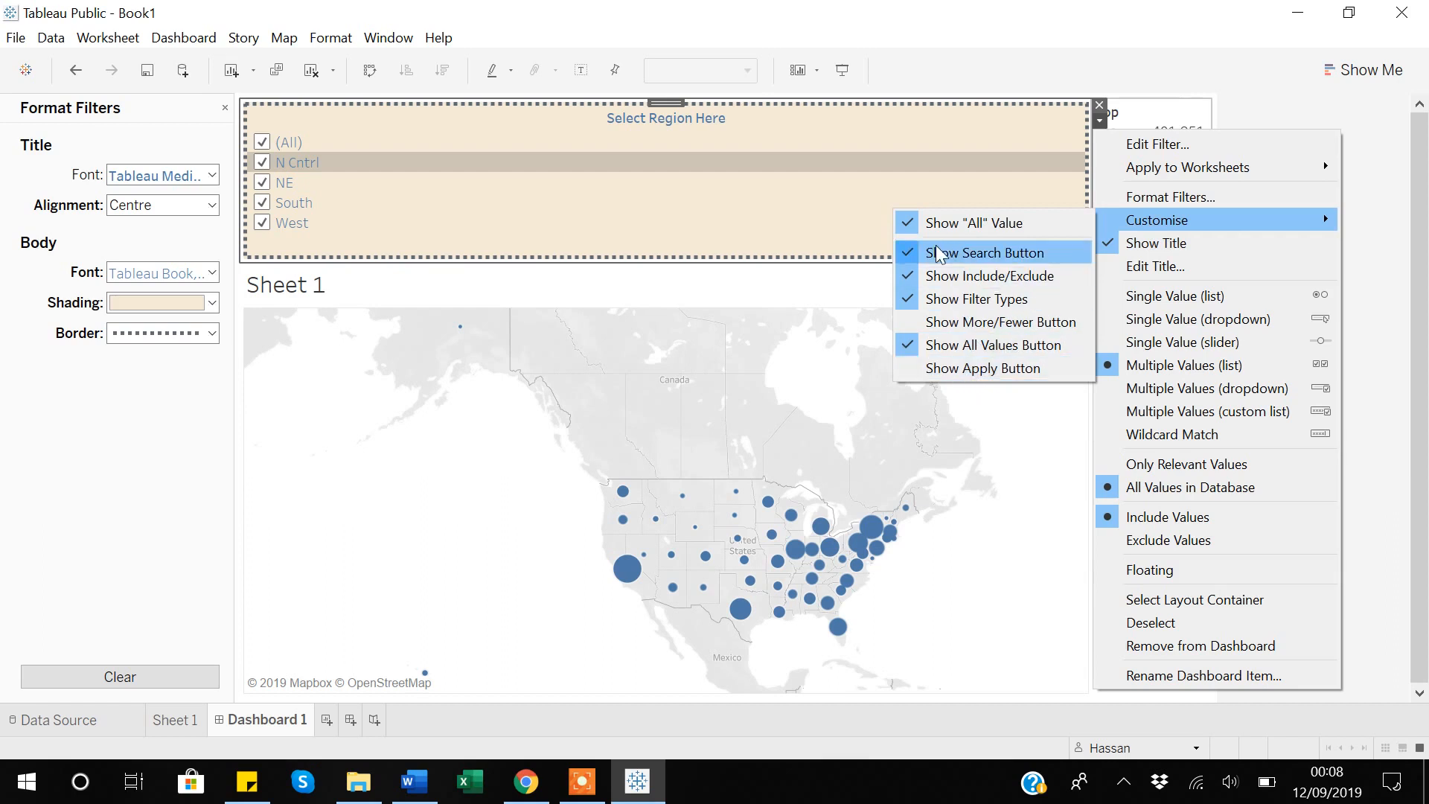
{"action": "left_click", "coordinate": [951, 370]}
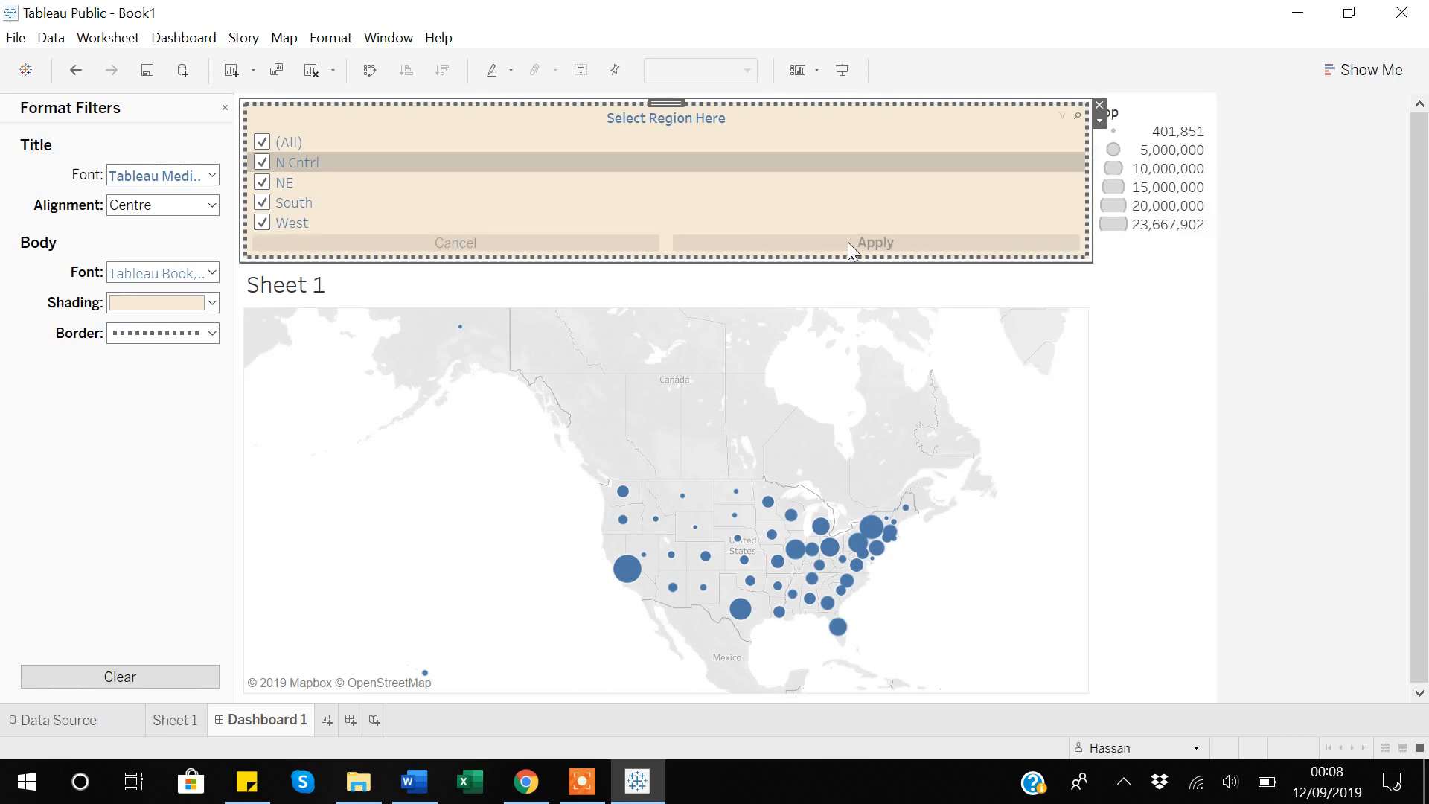
Step: Exclude the NE region in the filter and apply the selection to the map
{"action": "left_click", "coordinate": [264, 183]}
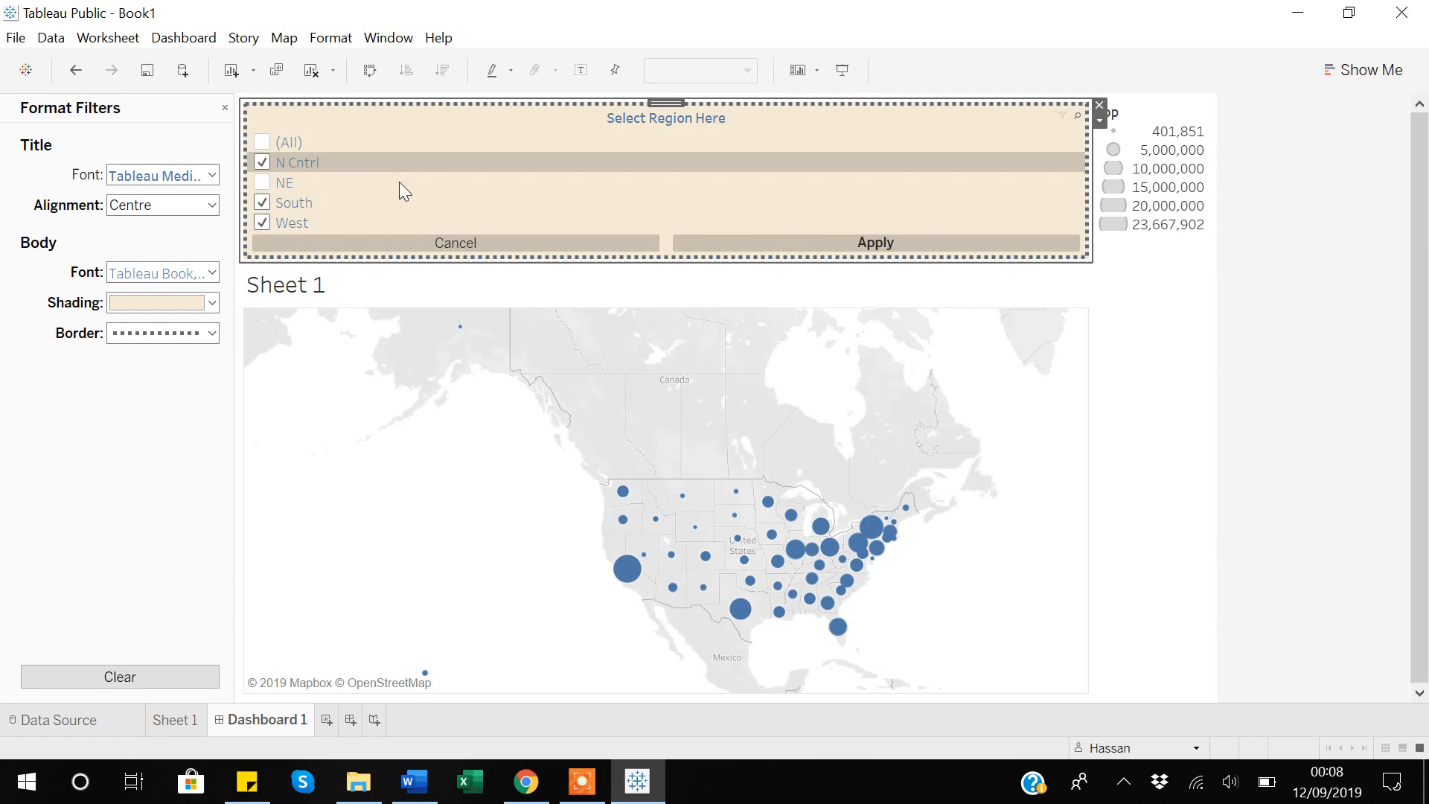
{"action": "mouse_move", "coordinate": [777, 576]}
{"action": "left_click", "coordinate": [883, 244]}
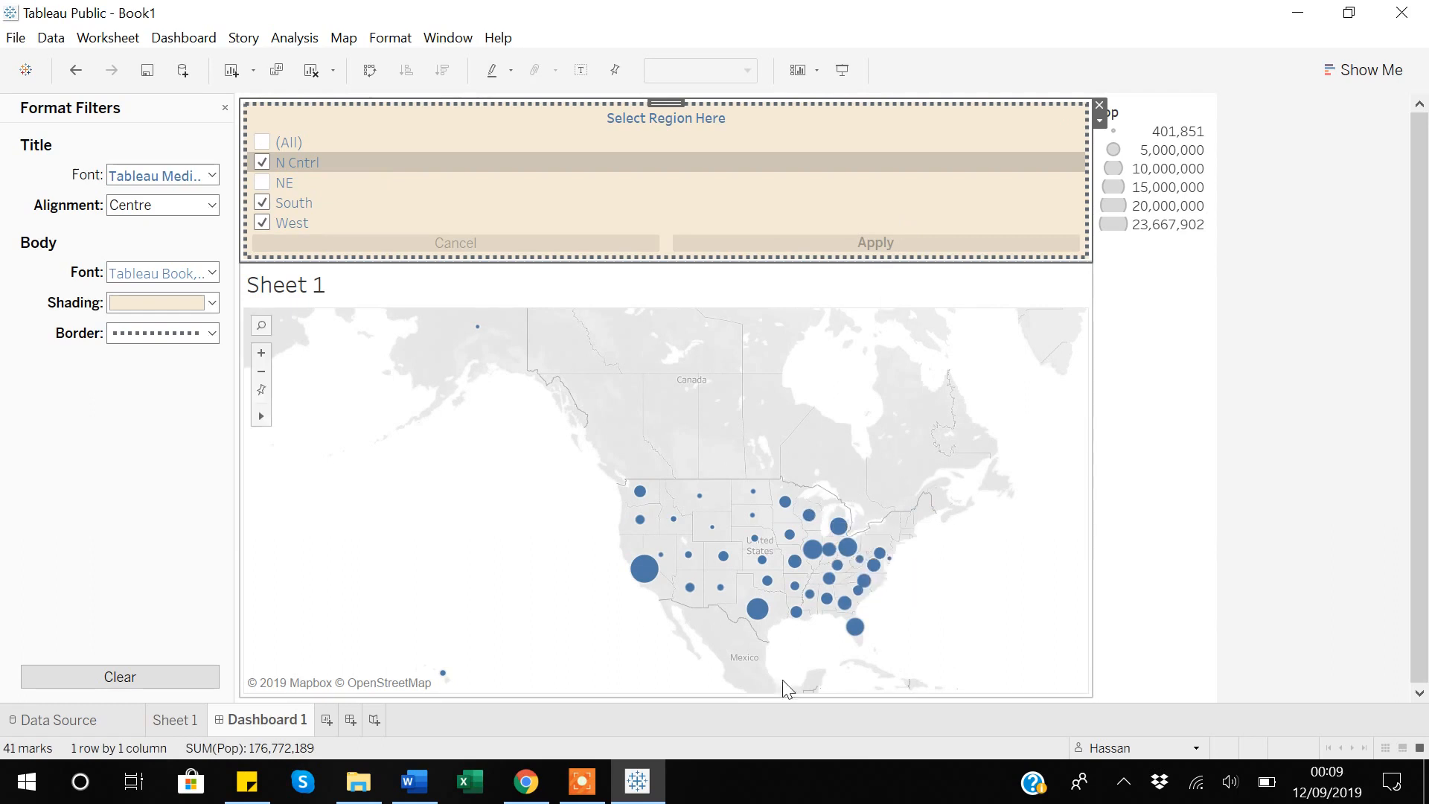
Step: Exclude the N Cntrl region in the dashboard filter and apply the selection to the map
{"action": "left_click", "coordinate": [261, 162]}
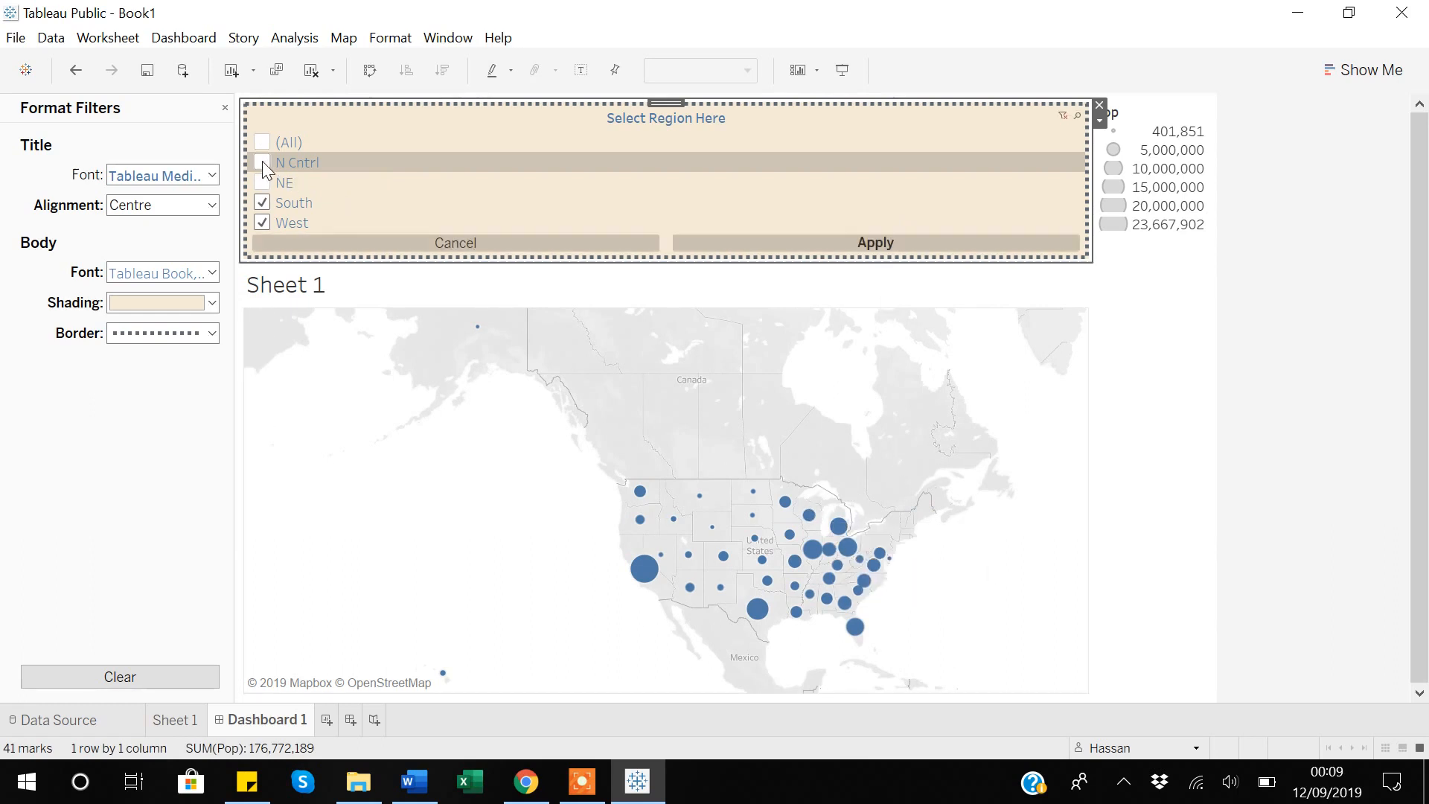
{"action": "left_click", "coordinate": [851, 243]}
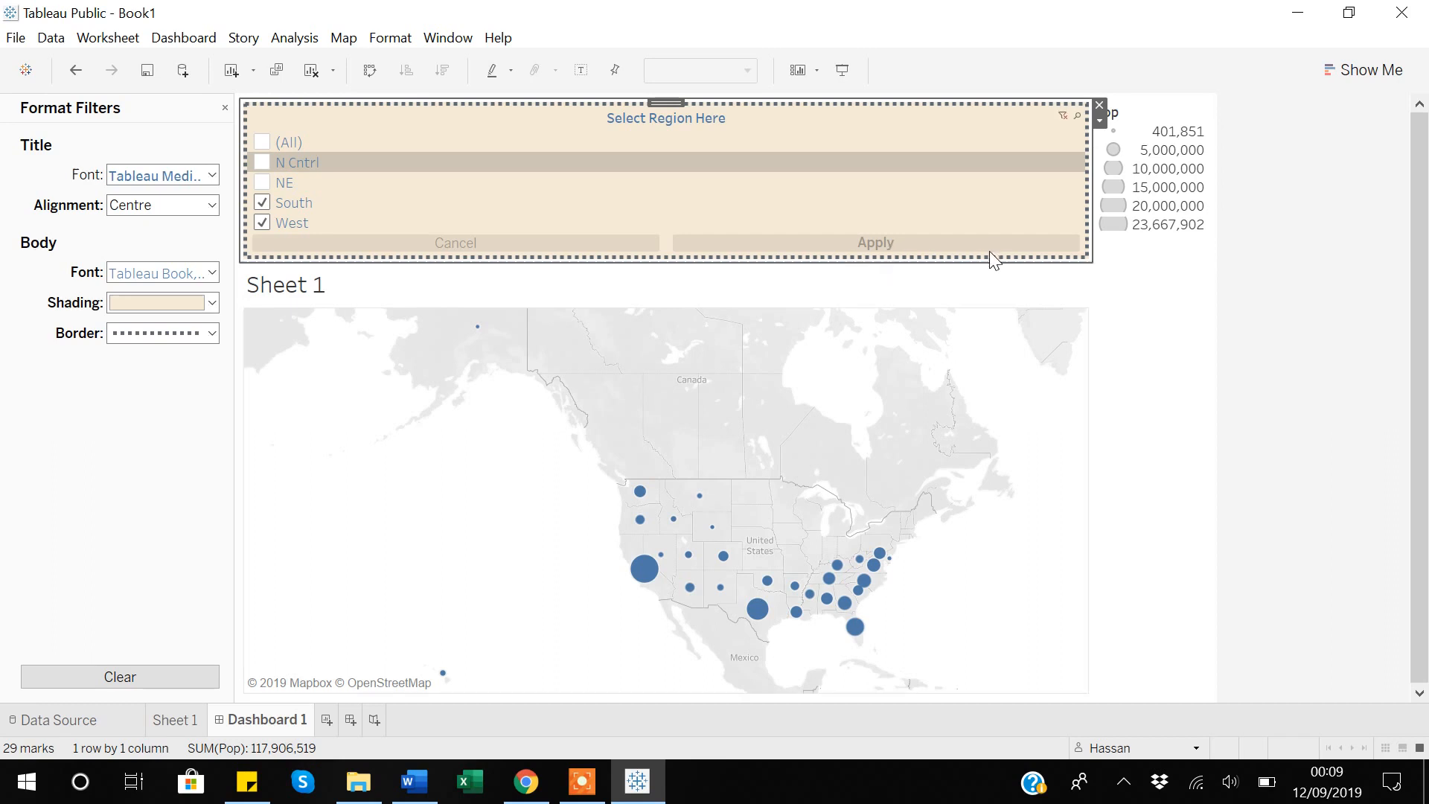
{"action": "left_click", "coordinate": [1099, 121]}
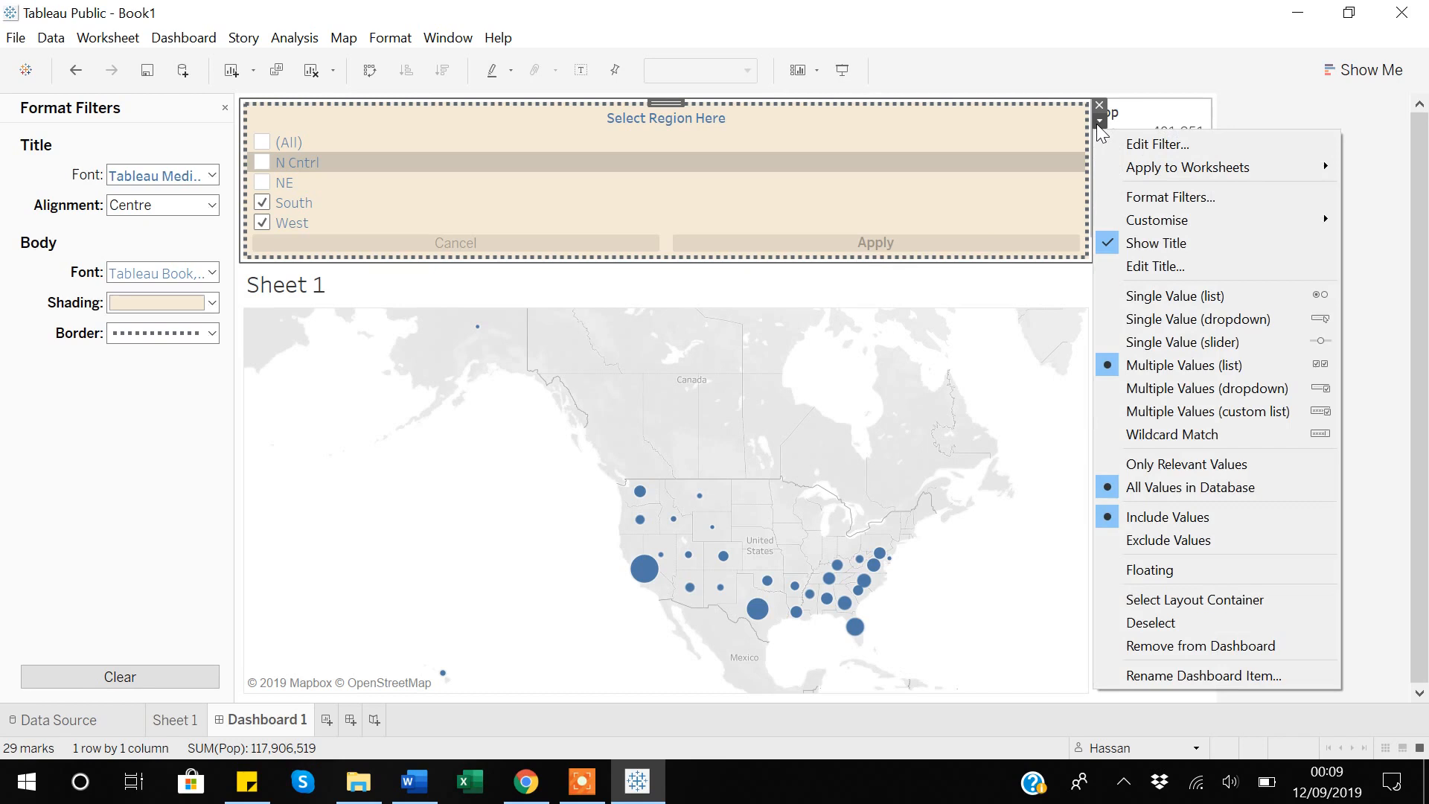
{"action": "mouse_move", "coordinate": [1165, 172]}
Step: Create a new worksheet and add the Region dimension and the Pop measure to its view
{"action": "left_click", "coordinate": [176, 720]}
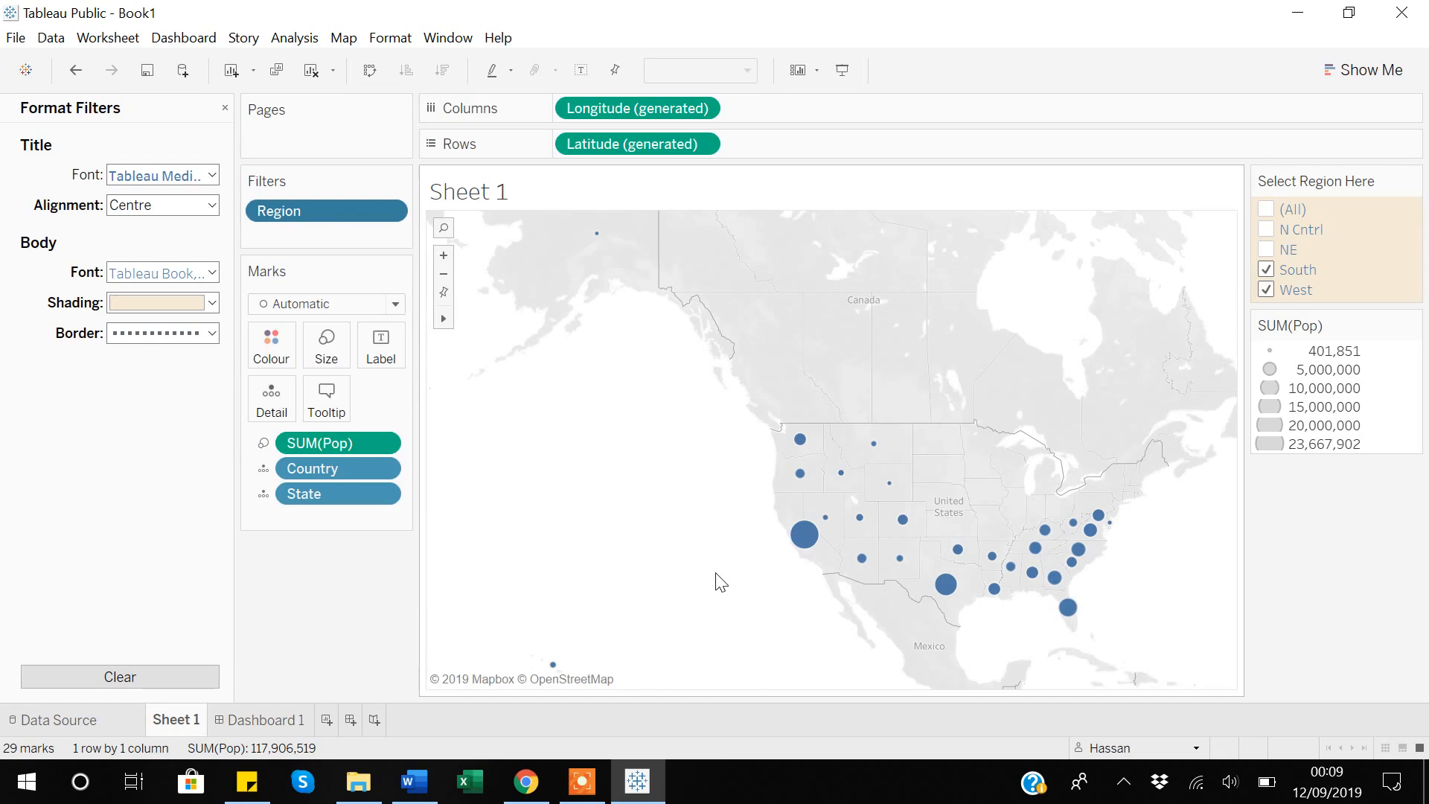
{"action": "left_click", "coordinate": [326, 719]}
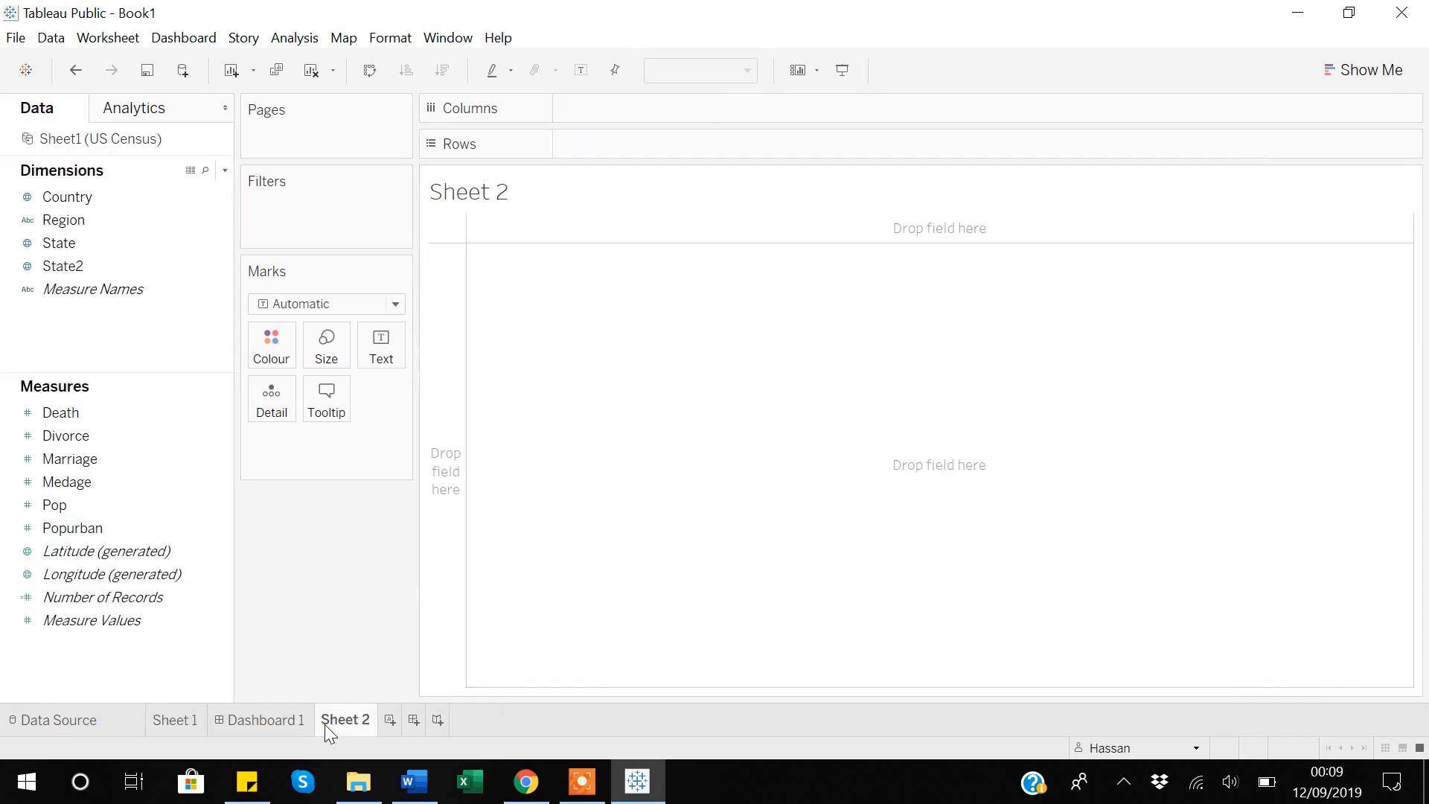
{"action": "left_click", "coordinate": [55, 220]}
{"action": "double_click", "coordinate": [58, 221]}
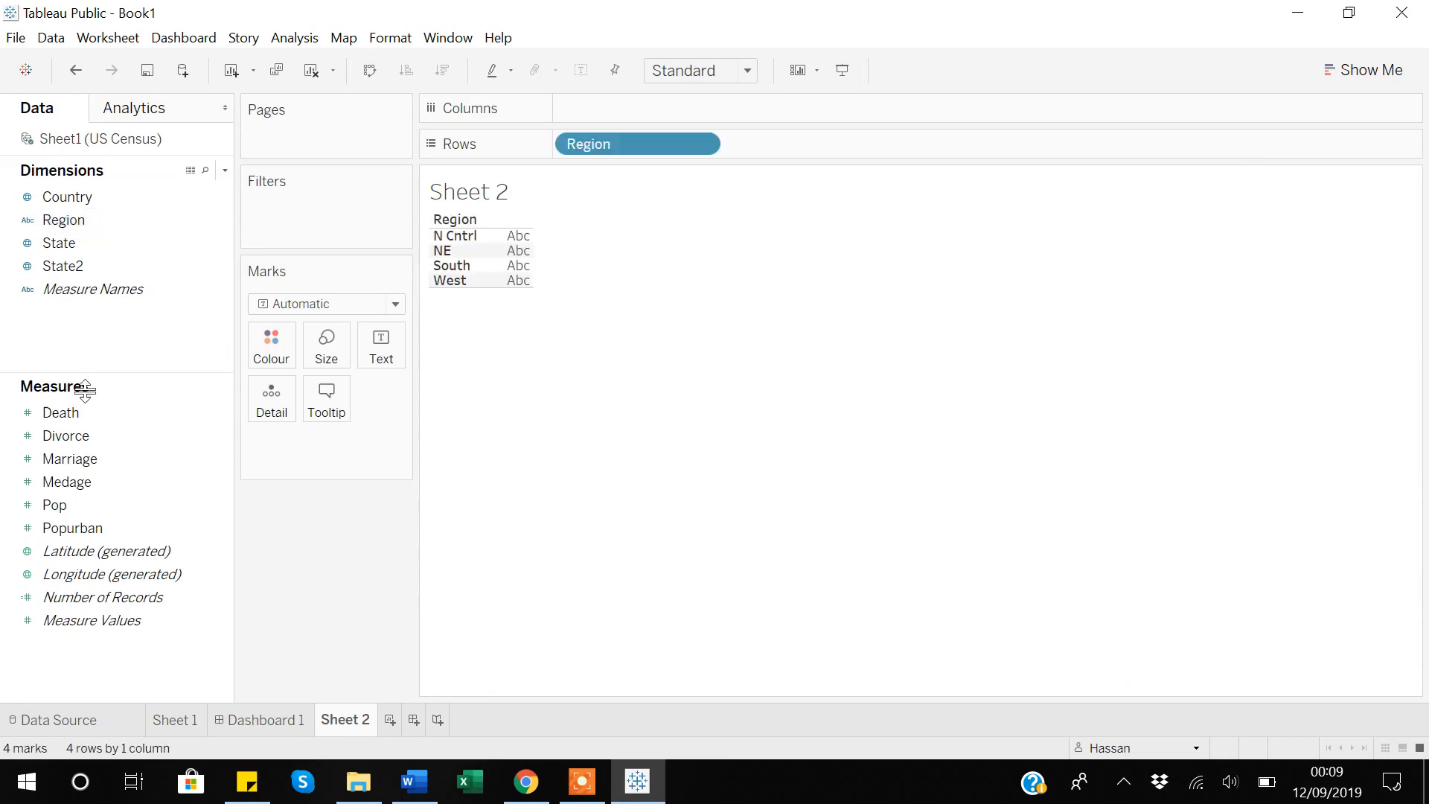
{"action": "left_click", "coordinate": [74, 456]}
{"action": "double_click", "coordinate": [73, 504]}
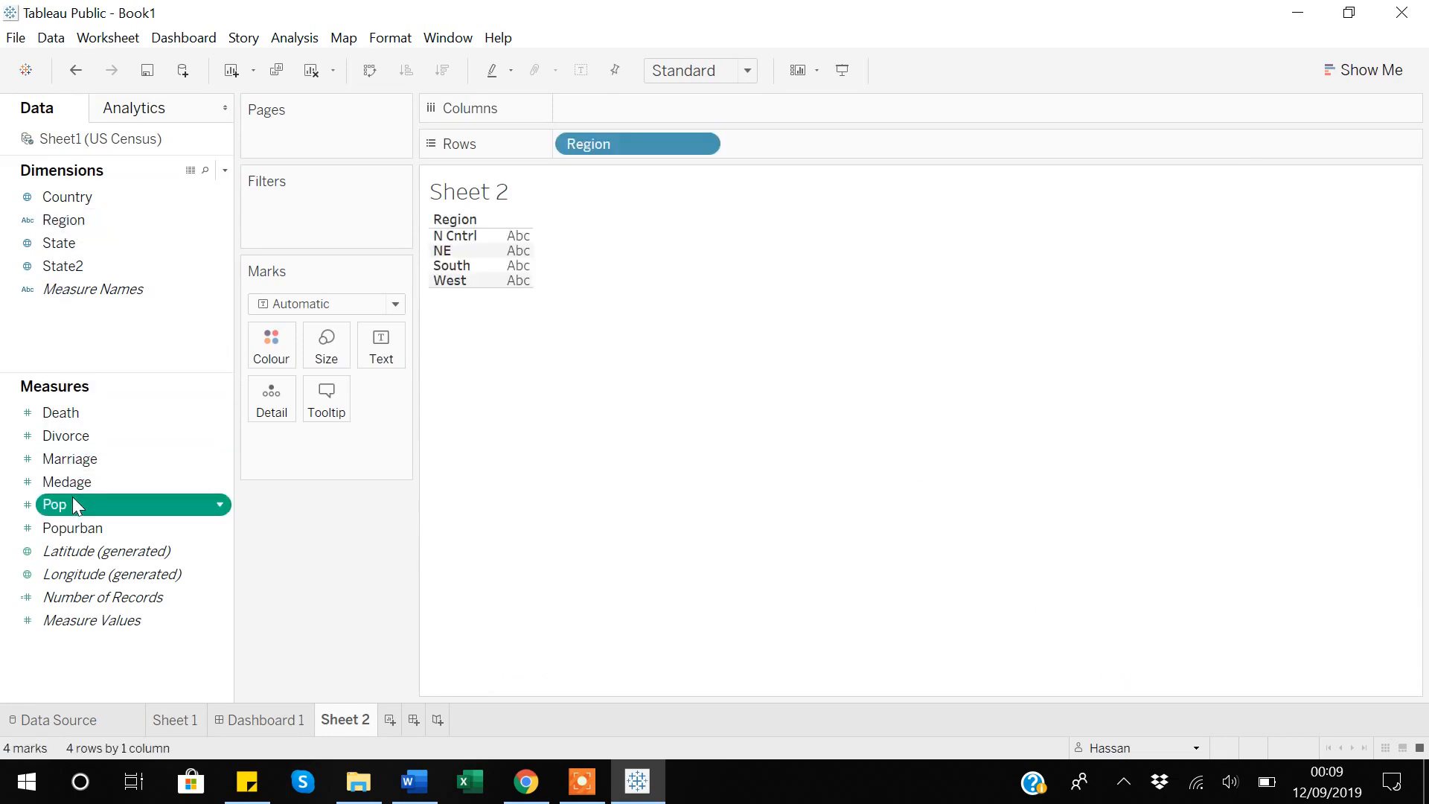
Step: Show population by region as a bar chart and swap rows and columns to make the bars vertical
{"action": "left_click", "coordinate": [1375, 71]}
{"action": "left_click", "coordinate": [1234, 238]}
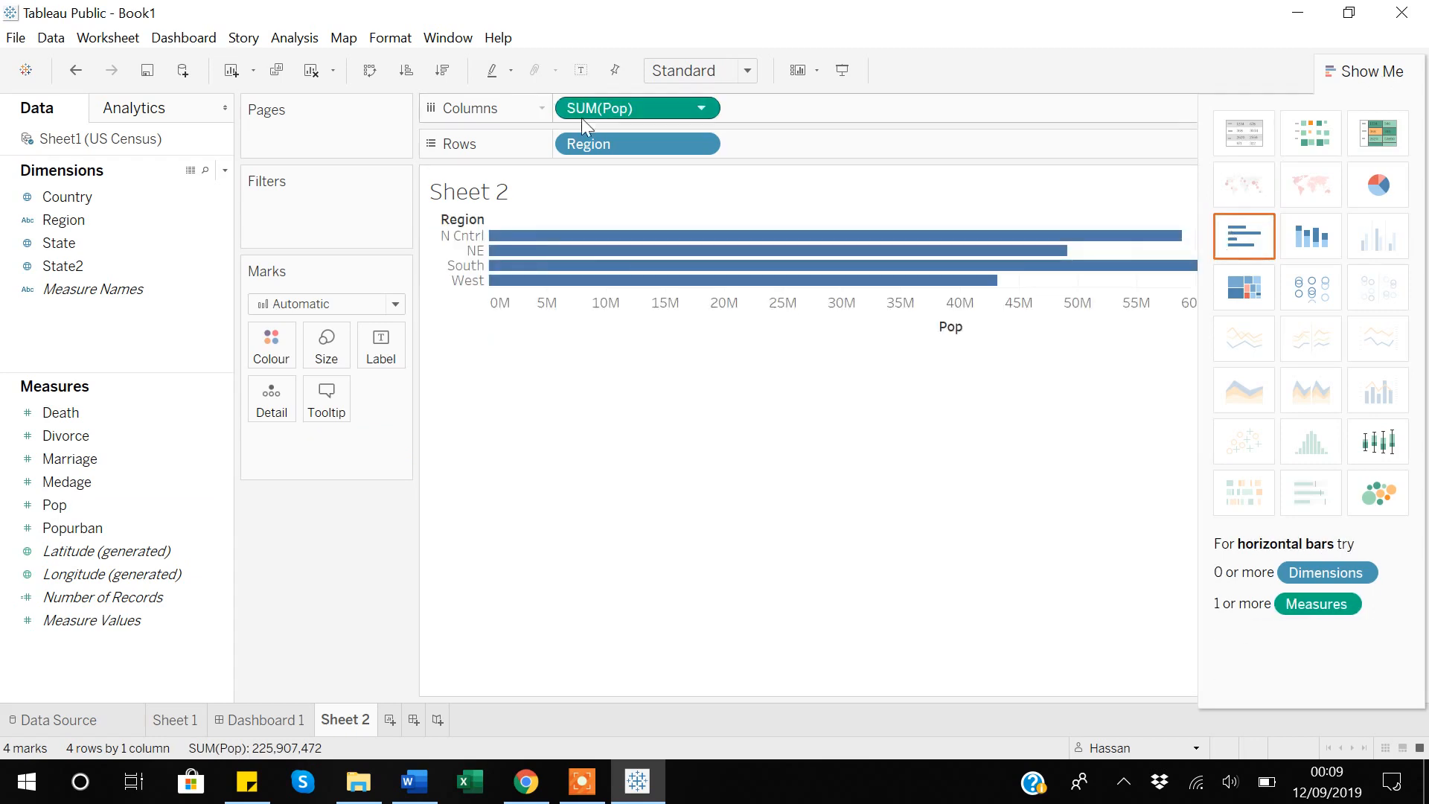
{"action": "left_click", "coordinate": [369, 71]}
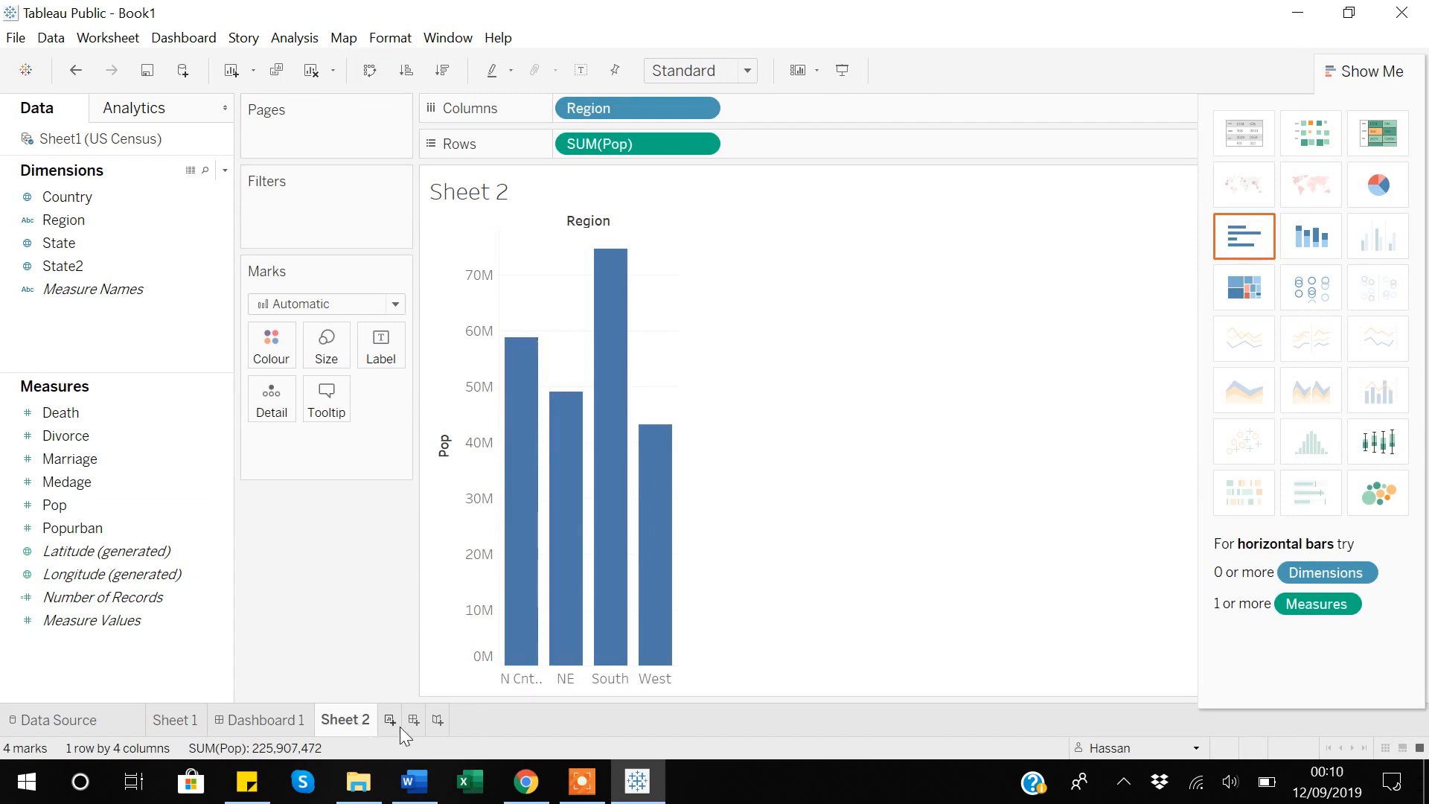
Step: Place the Sheet 2 bar chart on Dashboard 1, to the right of the Sheet 1 map
{"action": "left_click", "coordinate": [276, 729]}
{"action": "double_click", "coordinate": [83, 291]}
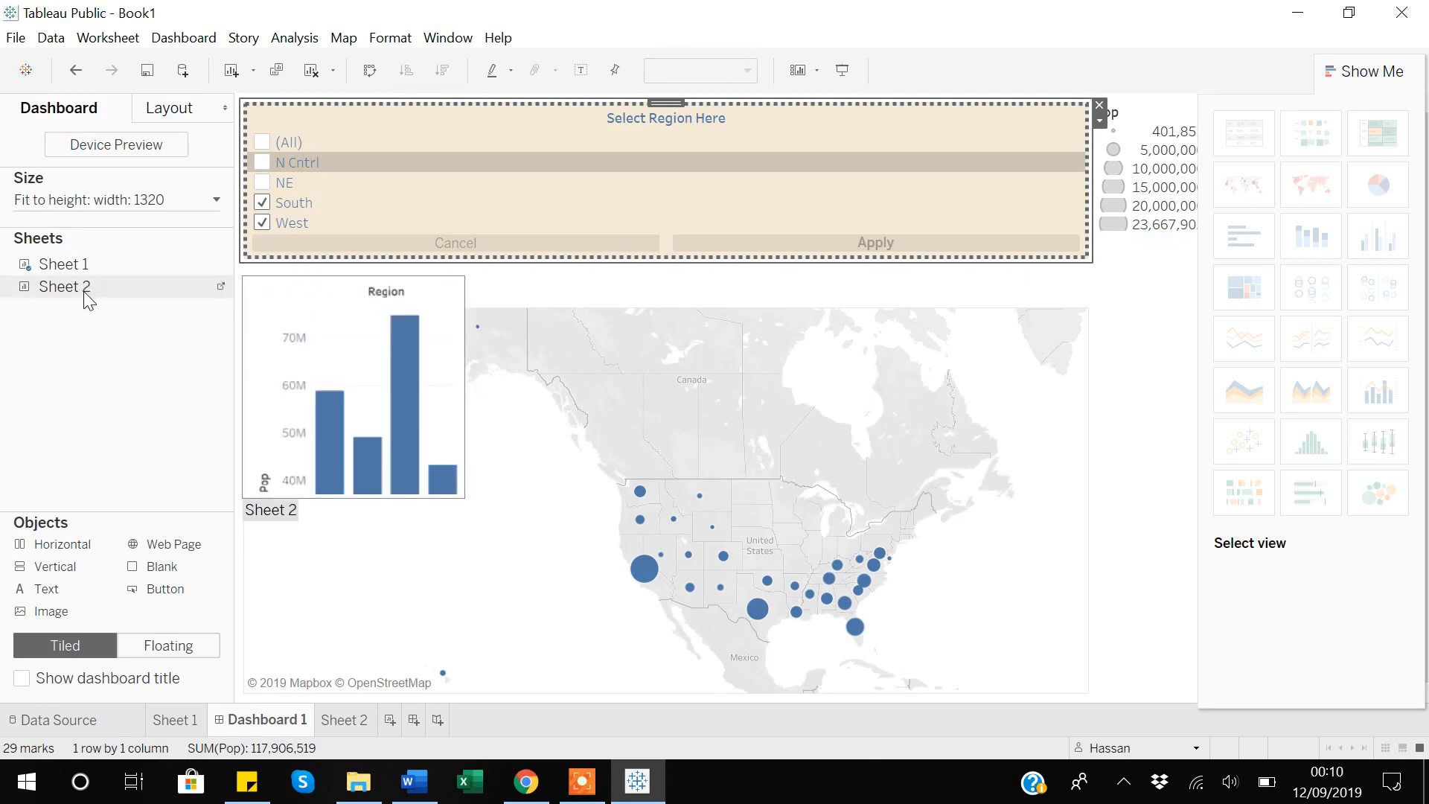
{"action": "left_click_drag", "start_coordinate": [81, 292], "coordinate": [1037, 545]}
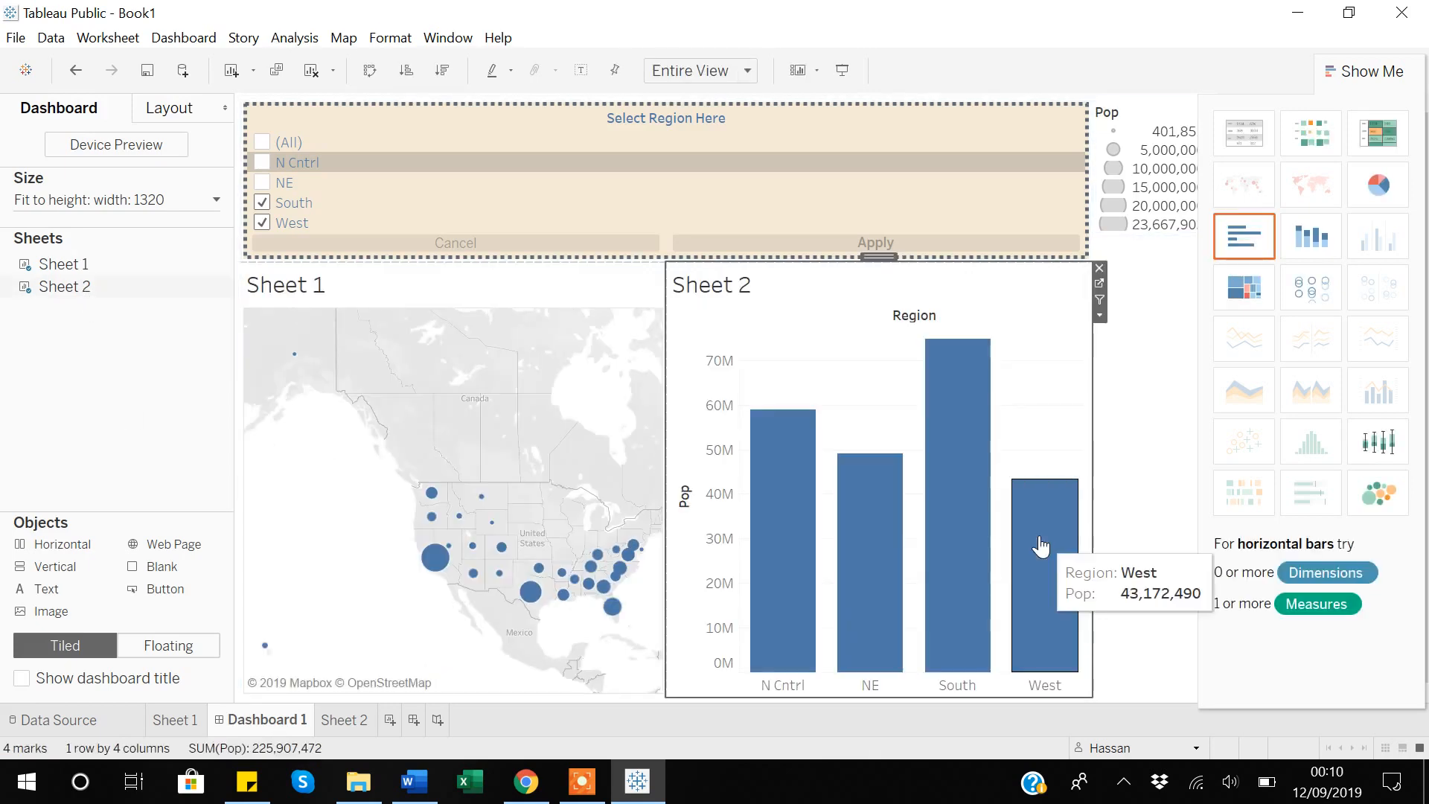
Step: Include the NE region in the dashboard's region filter and apply the selection
{"action": "left_click", "coordinate": [262, 183]}
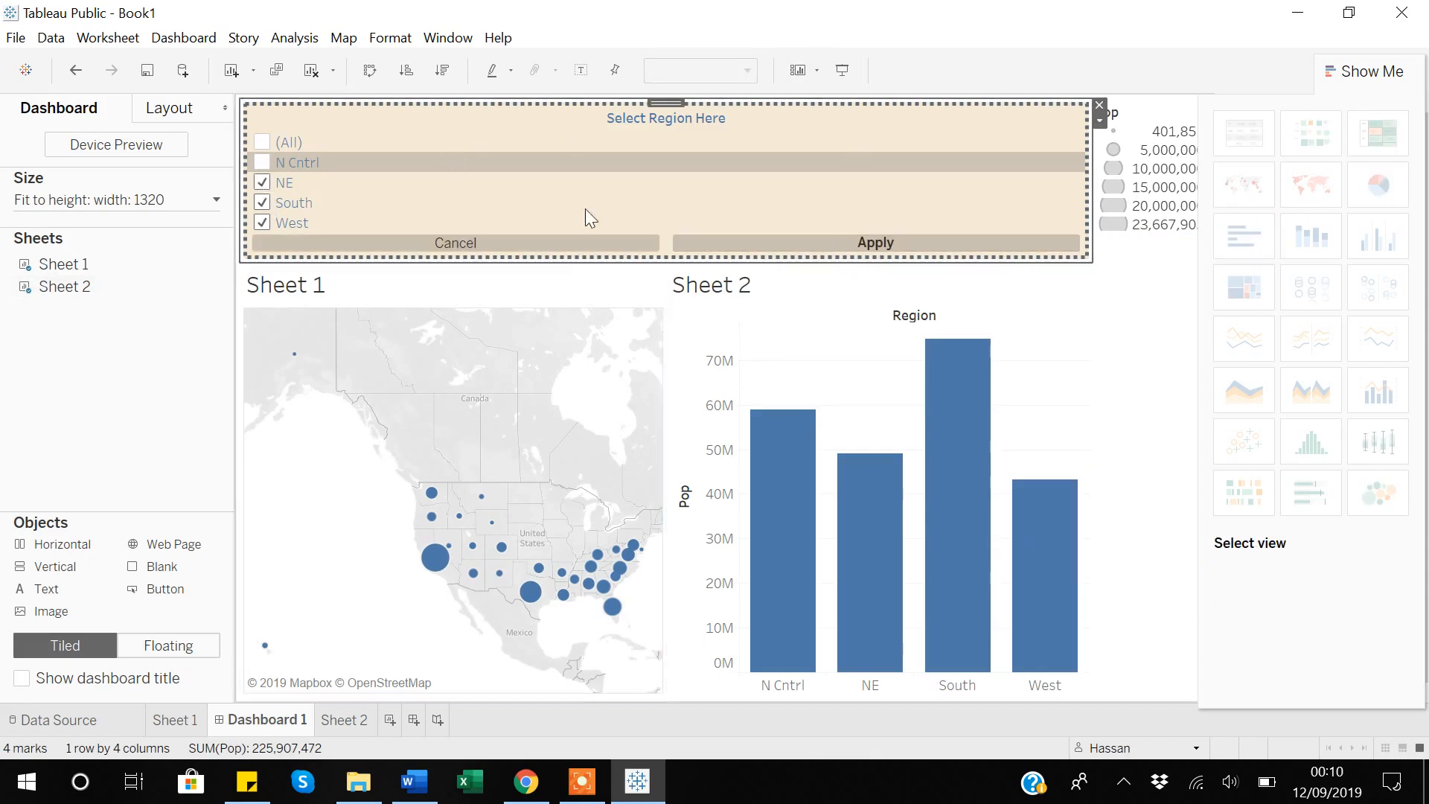
{"action": "left_click", "coordinate": [860, 239]}
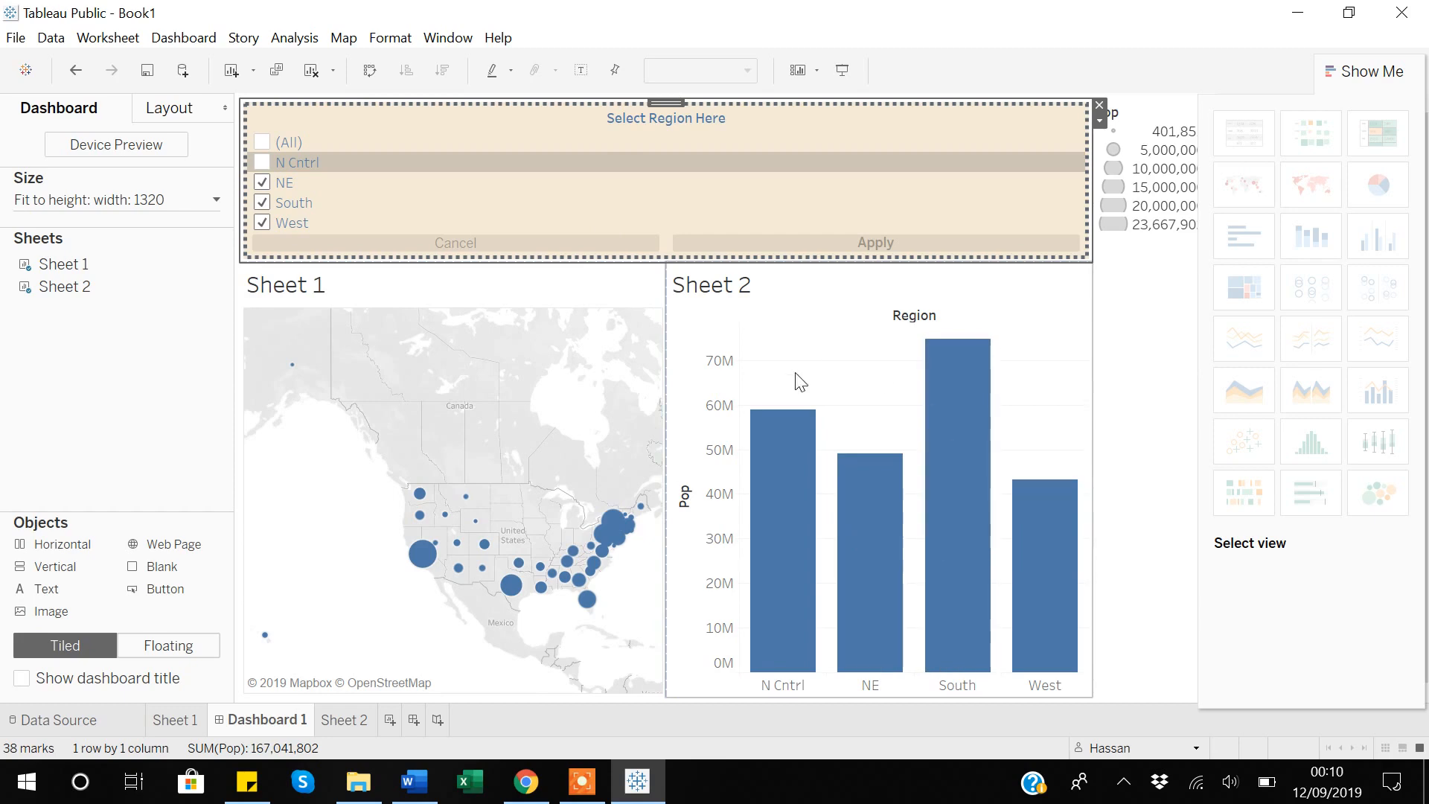
Step: From Sheet 1, set the Region filter to apply to selected worksheets, adding Sheet 2
{"action": "left_click", "coordinate": [174, 720]}
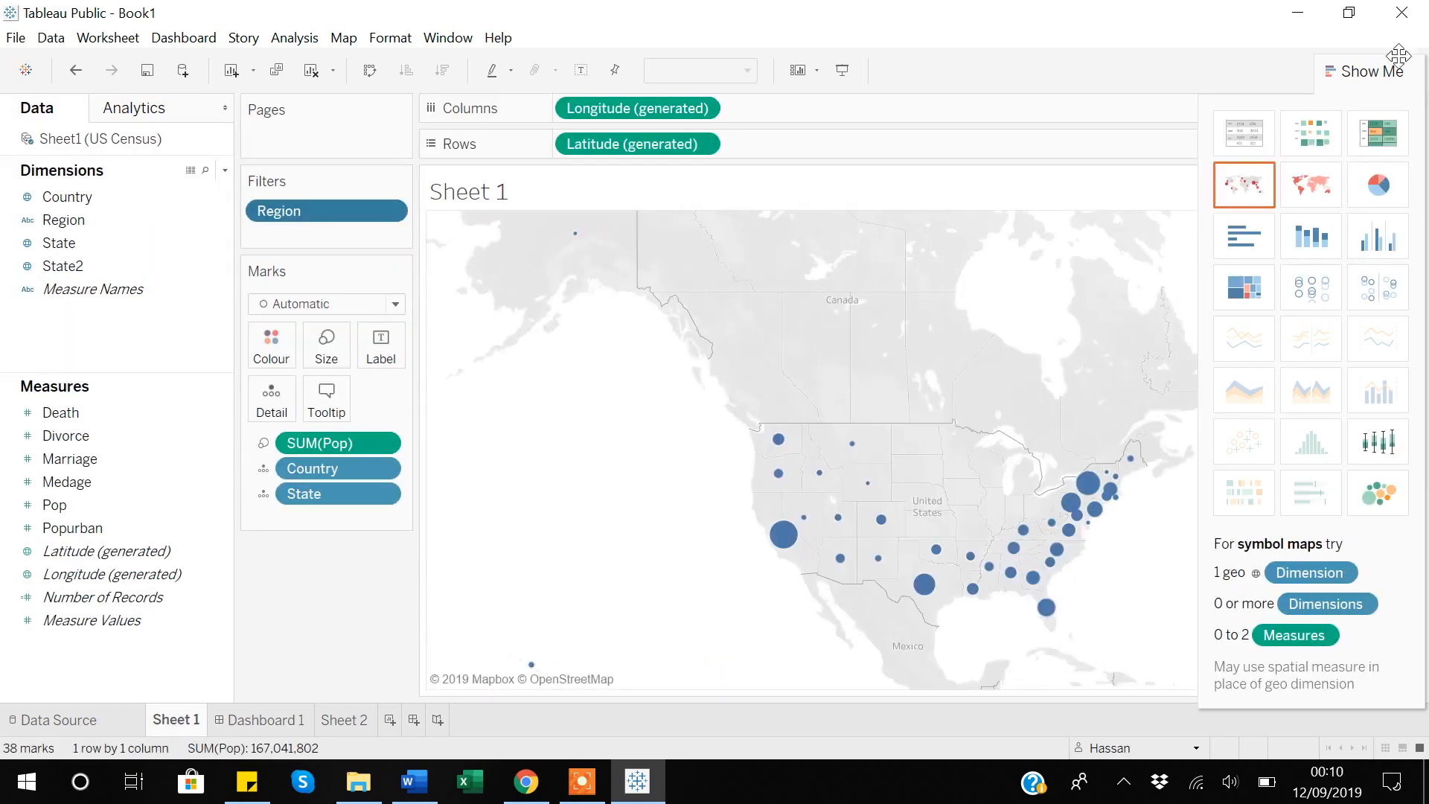
{"action": "left_click", "coordinate": [1383, 75]}
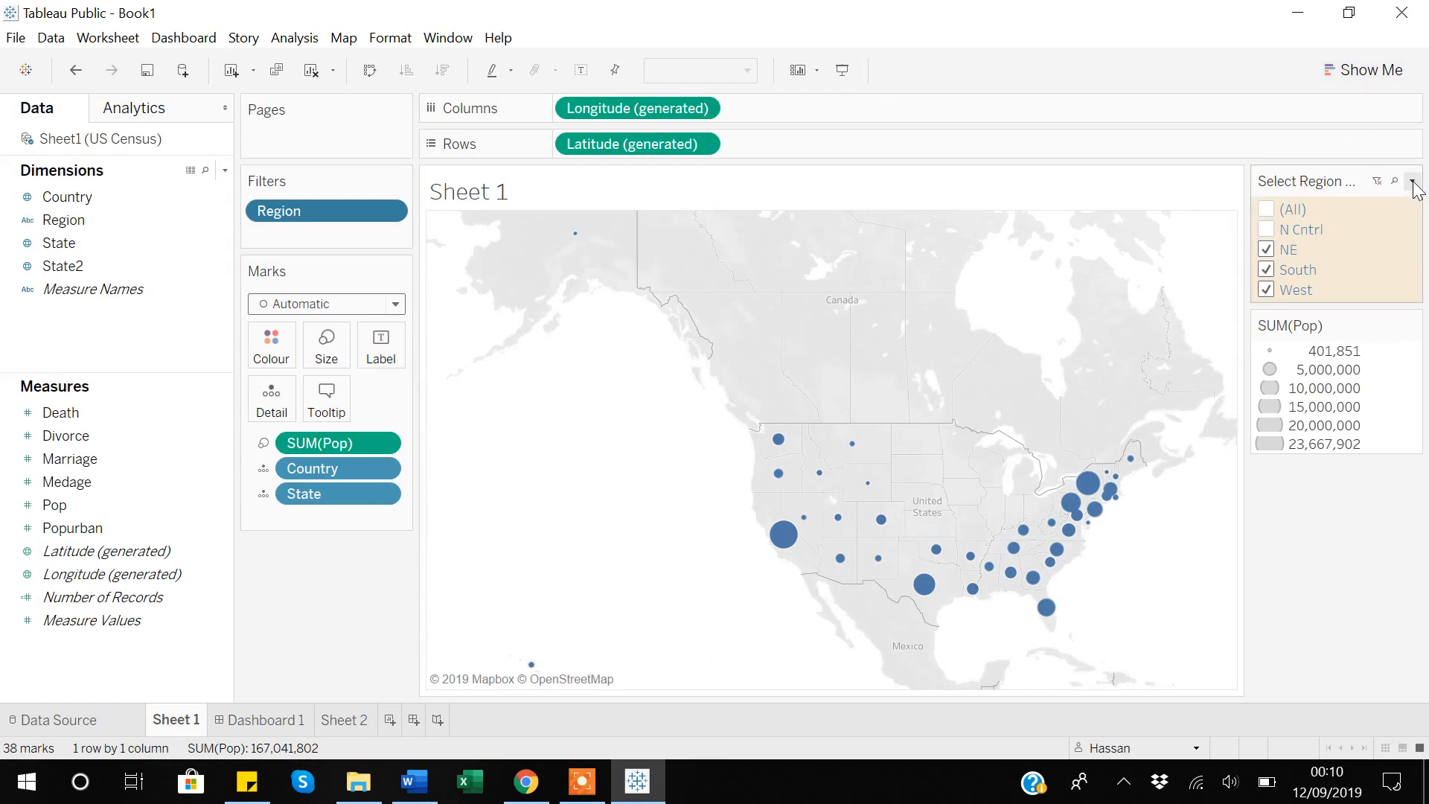
{"action": "left_click", "coordinate": [1413, 182]}
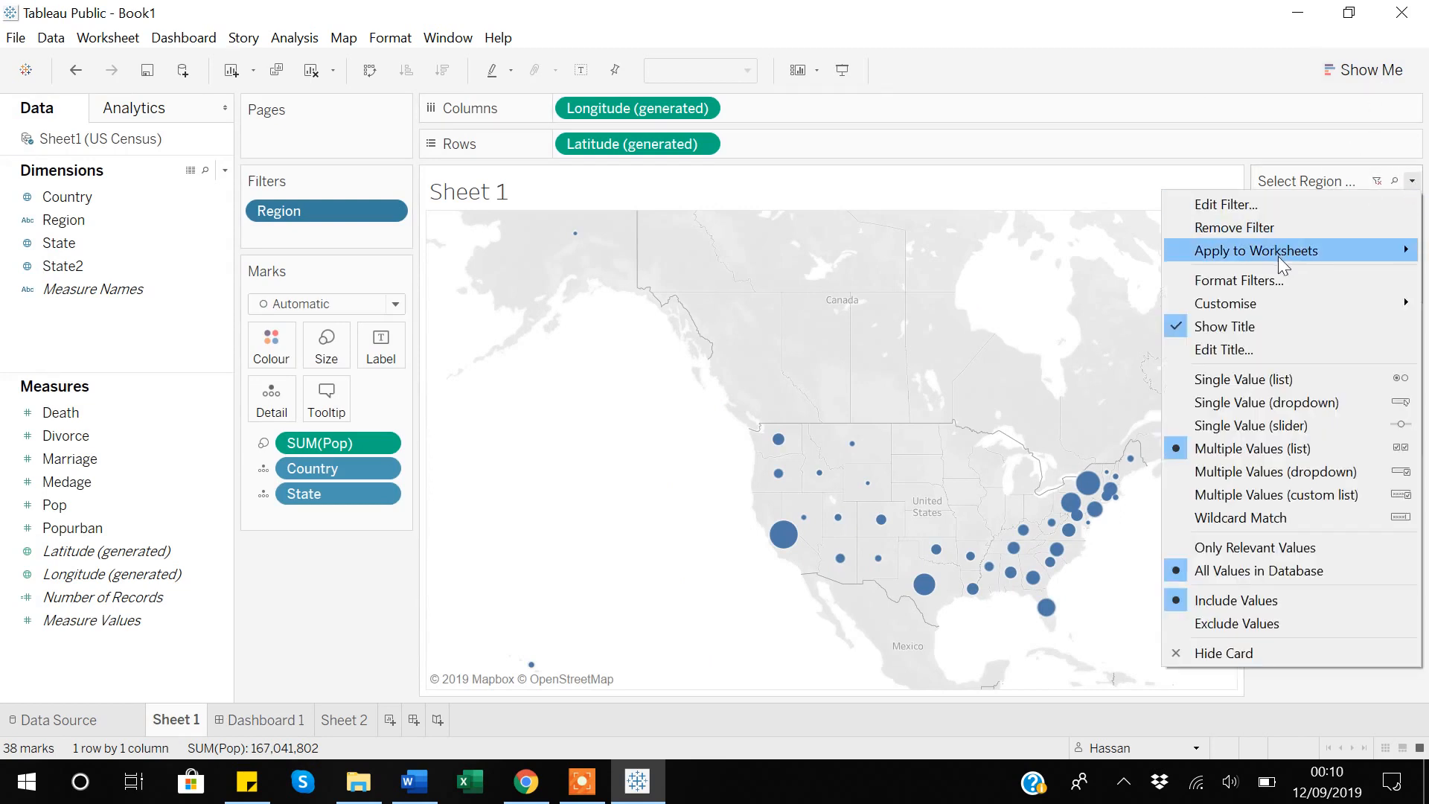
{"action": "mouse_move", "coordinate": [1278, 256]}
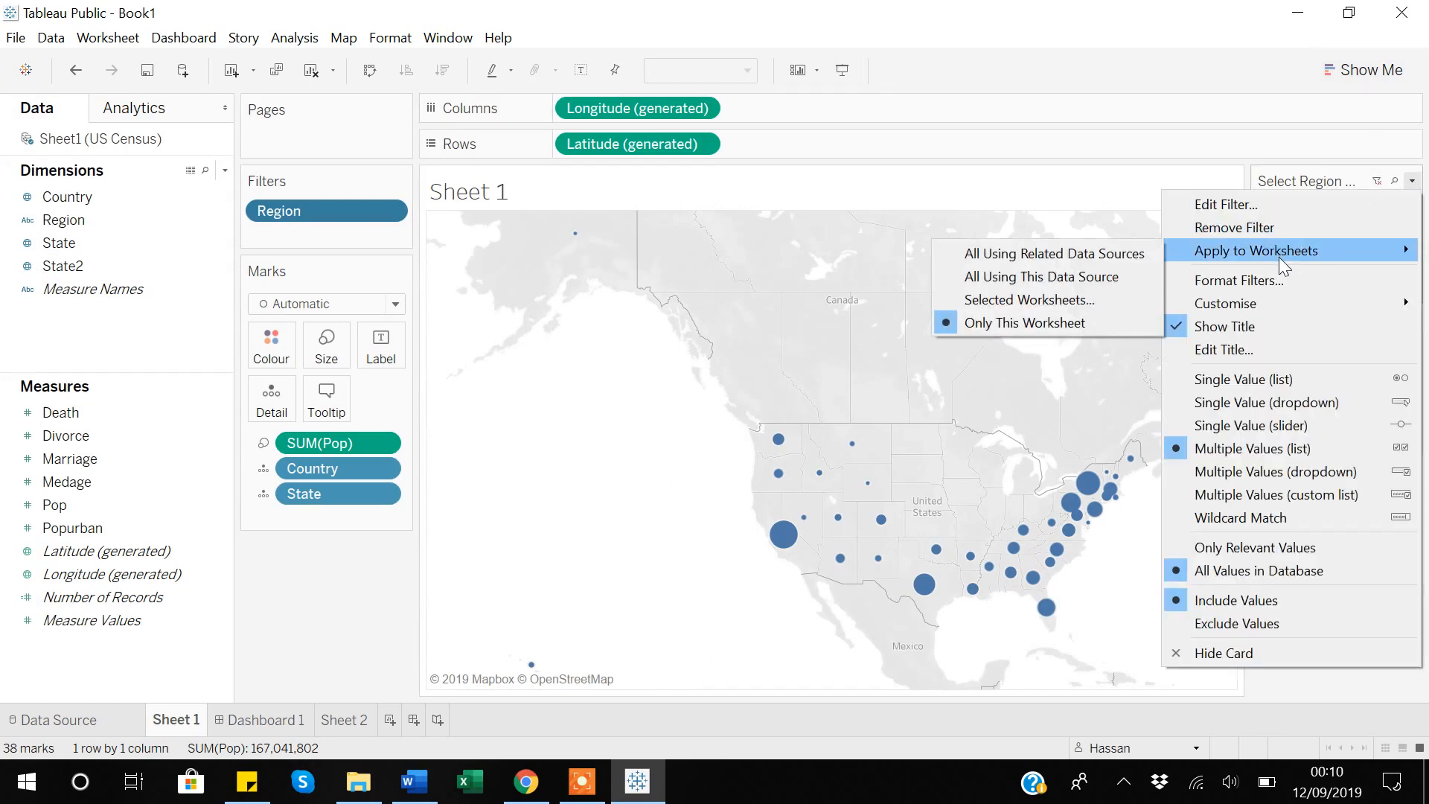
{"action": "left_click", "coordinate": [1057, 302]}
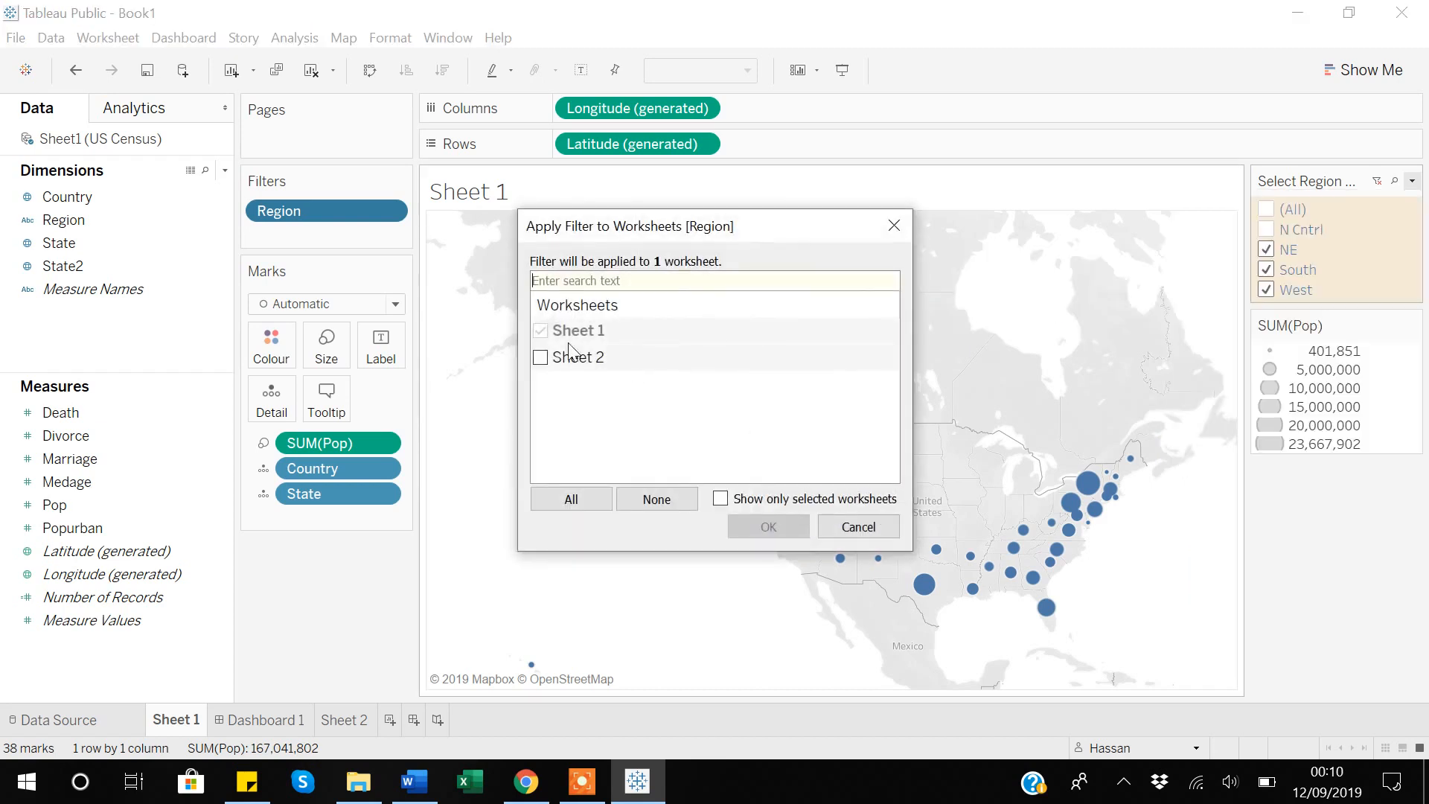
{"action": "left_click", "coordinate": [541, 358]}
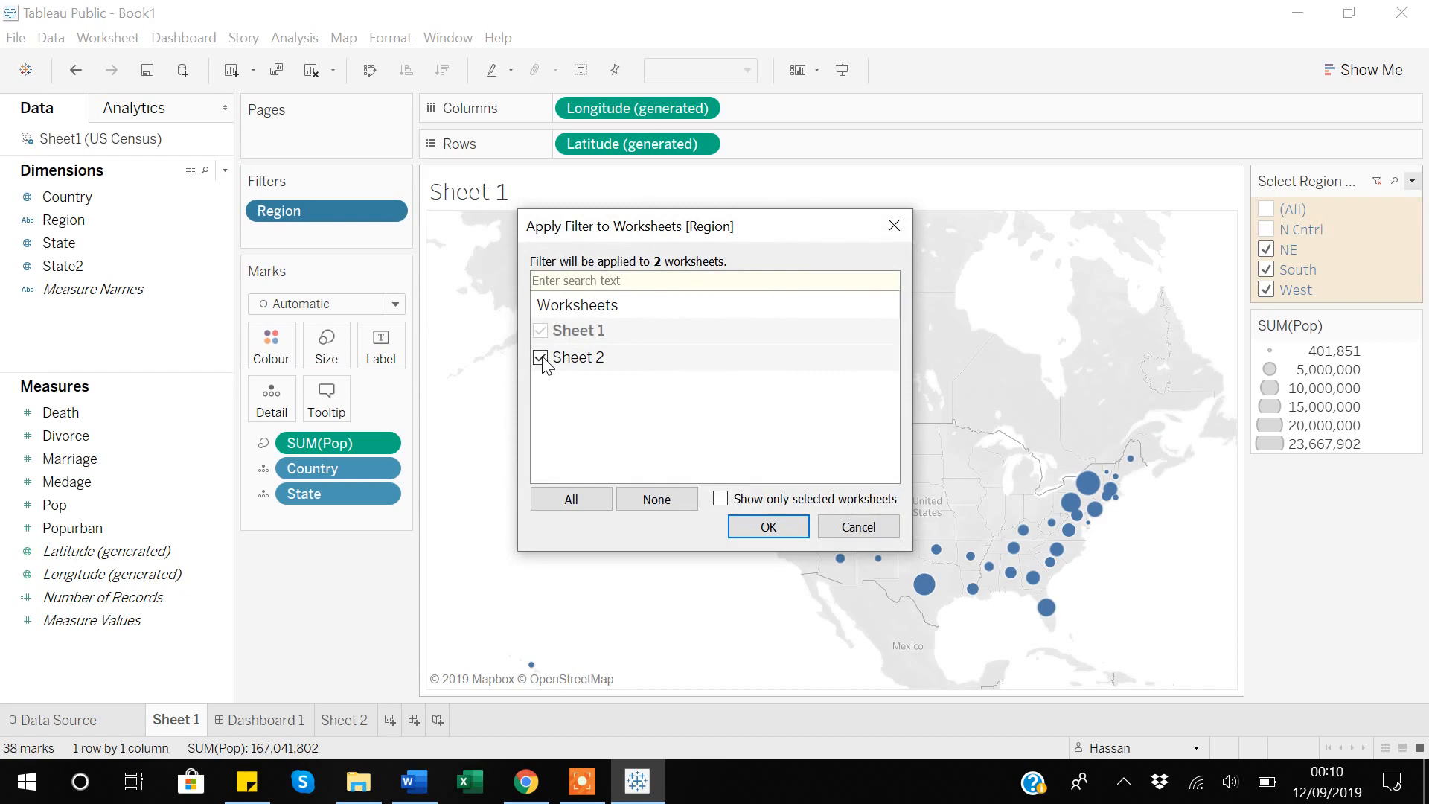
{"action": "left_click", "coordinate": [767, 526]}
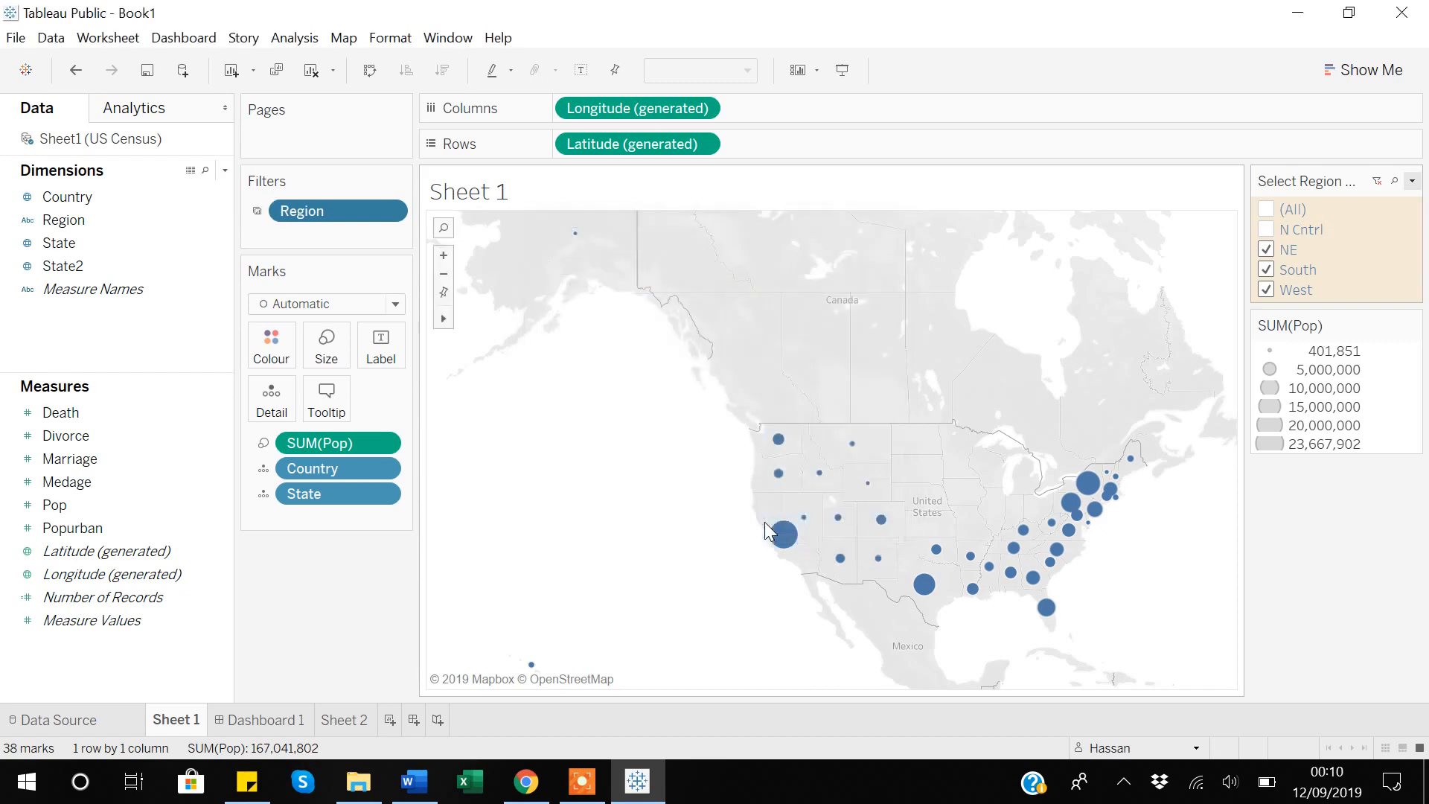
Step: On Dashboard 1, include the N Cntrl region in the filter, apply it, and check the map and bar chart
{"action": "left_click", "coordinate": [267, 722]}
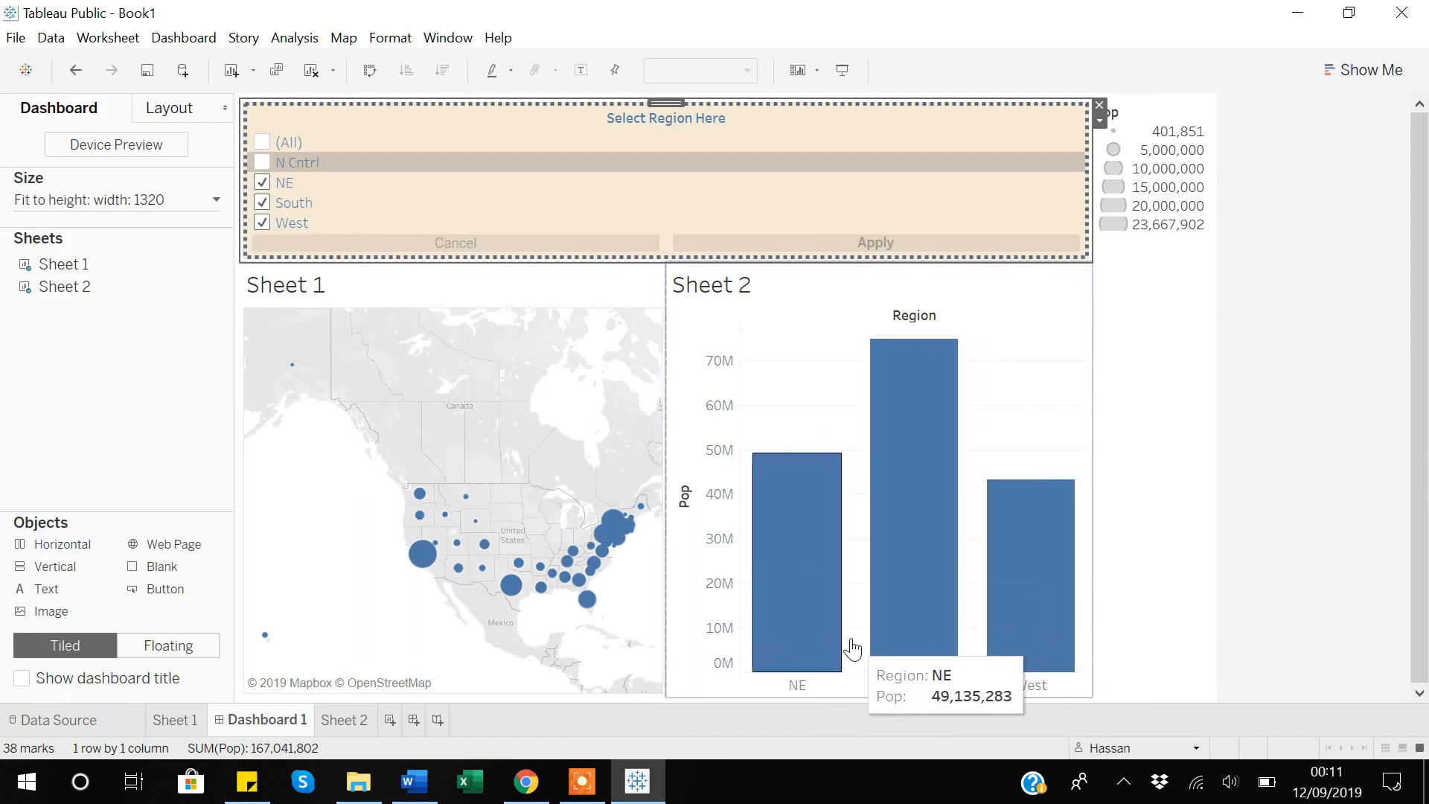
{"action": "left_click", "coordinate": [266, 163]}
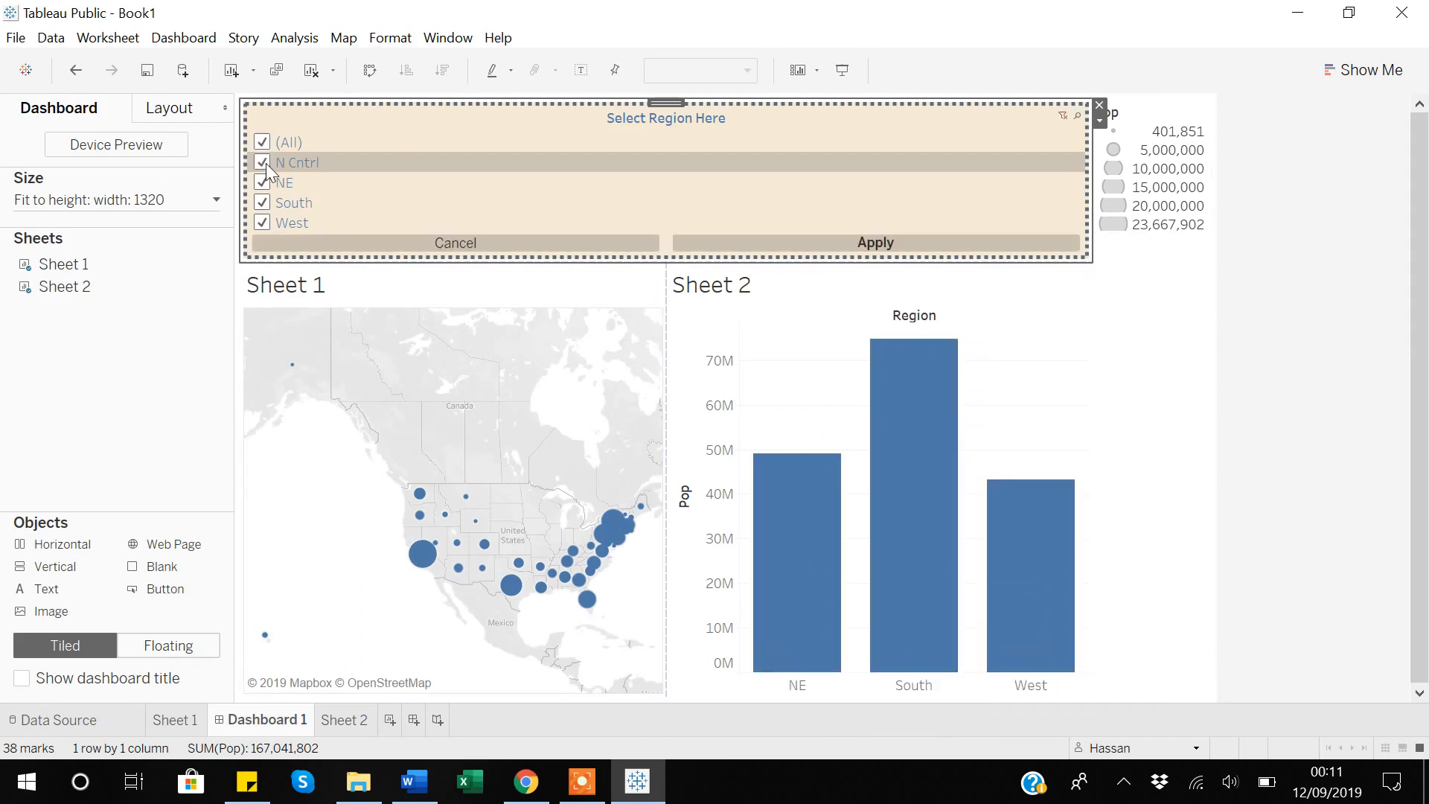
{"action": "left_click", "coordinate": [841, 243]}
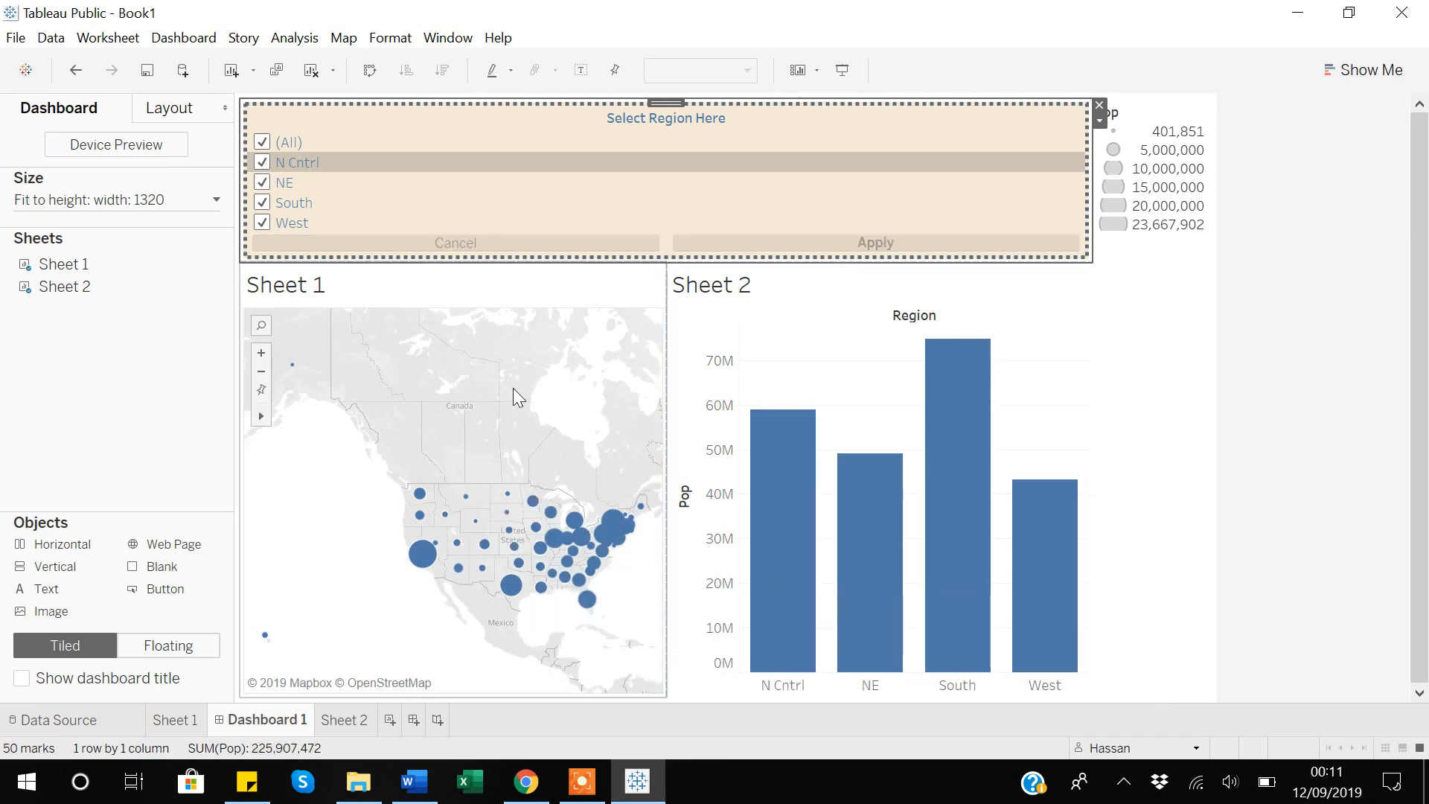
{"action": "mouse_move", "coordinate": [797, 558]}
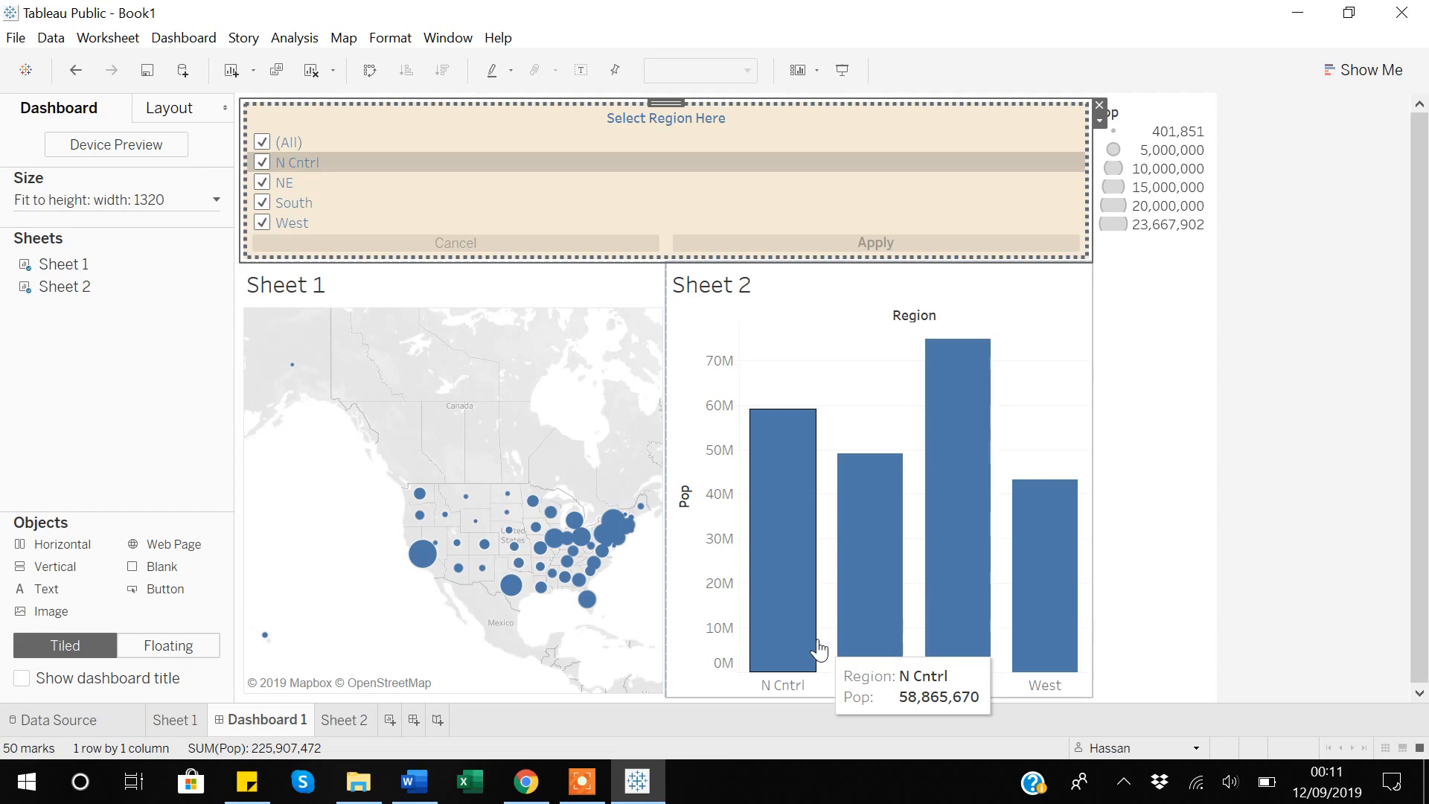
{"action": "mouse_move", "coordinate": [973, 457]}
{"action": "mouse_move", "coordinate": [775, 422]}
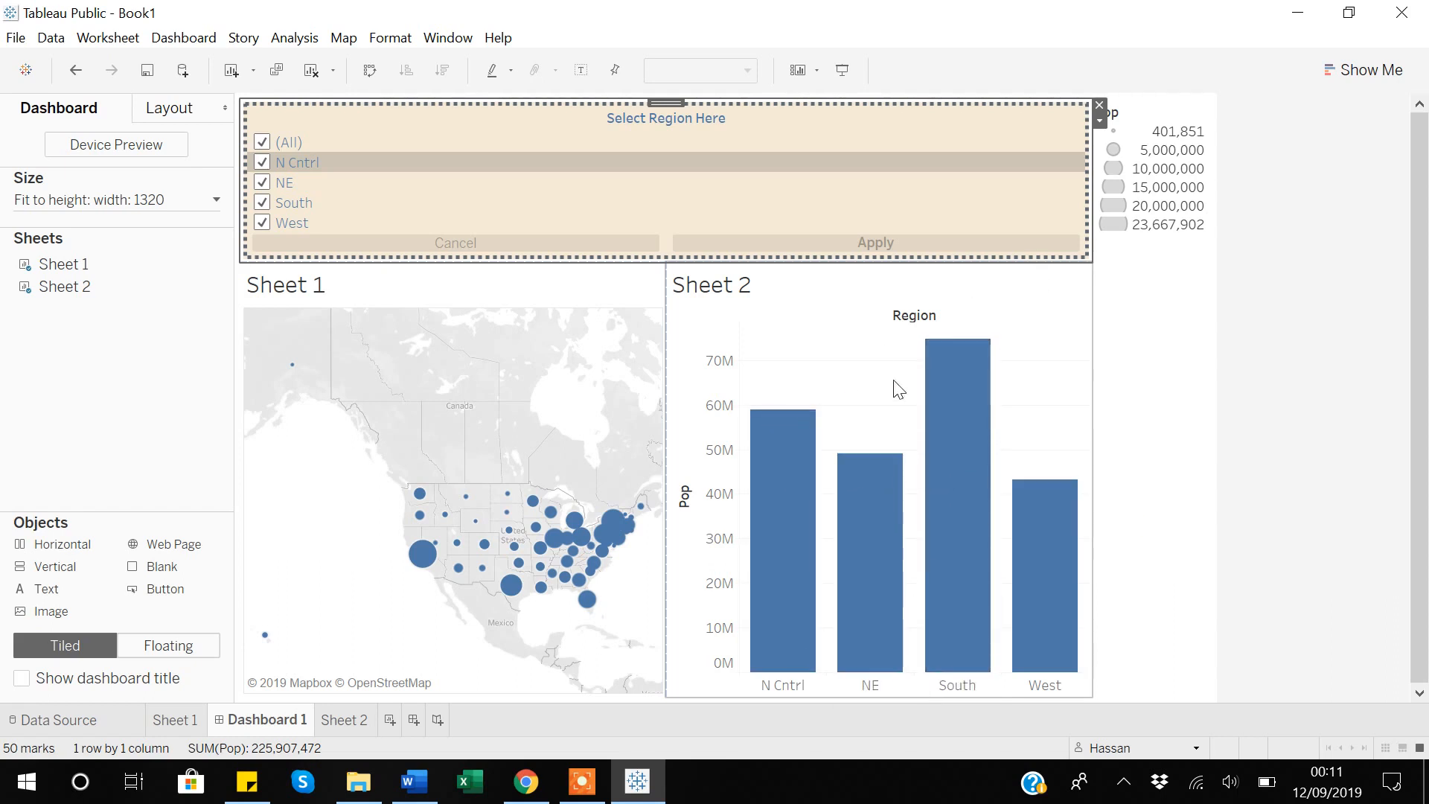
Step: Review which worksheets the dashboard's Region filter applies to, leaving the selection as it is
{"action": "left_click", "coordinate": [1099, 120]}
{"action": "mouse_move", "coordinate": [1143, 171]}
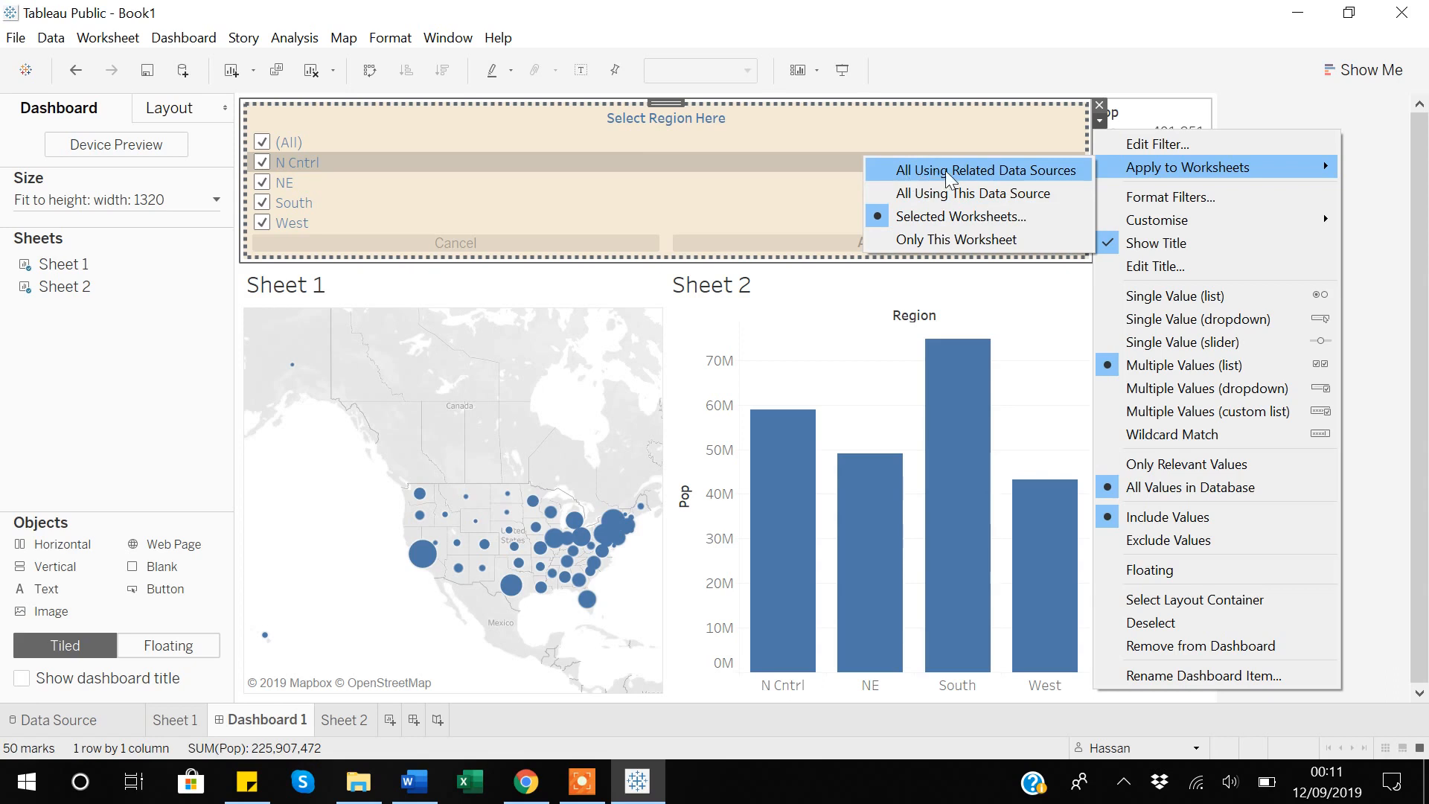
{"action": "left_click", "coordinate": [923, 216]}
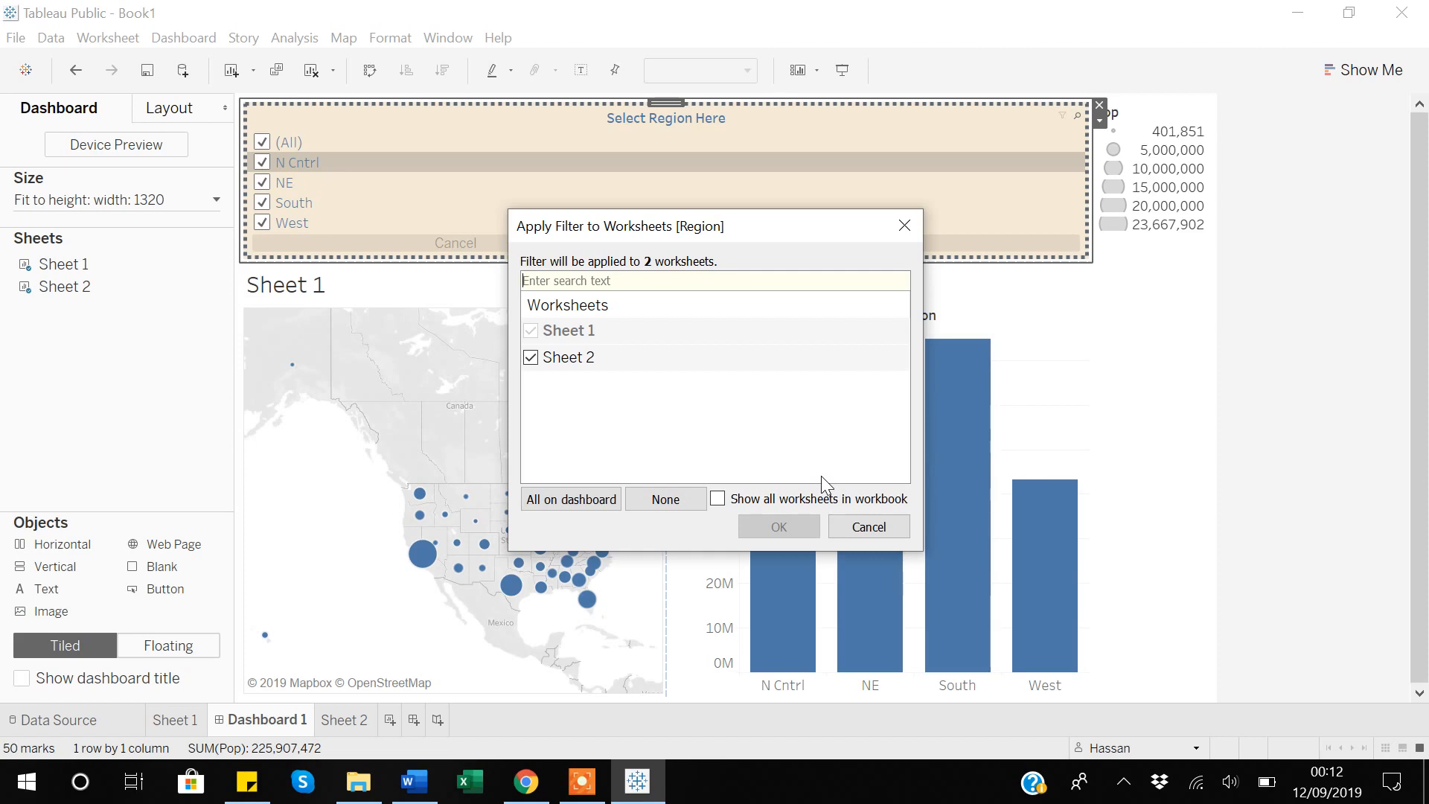
{"action": "left_click", "coordinate": [882, 533]}
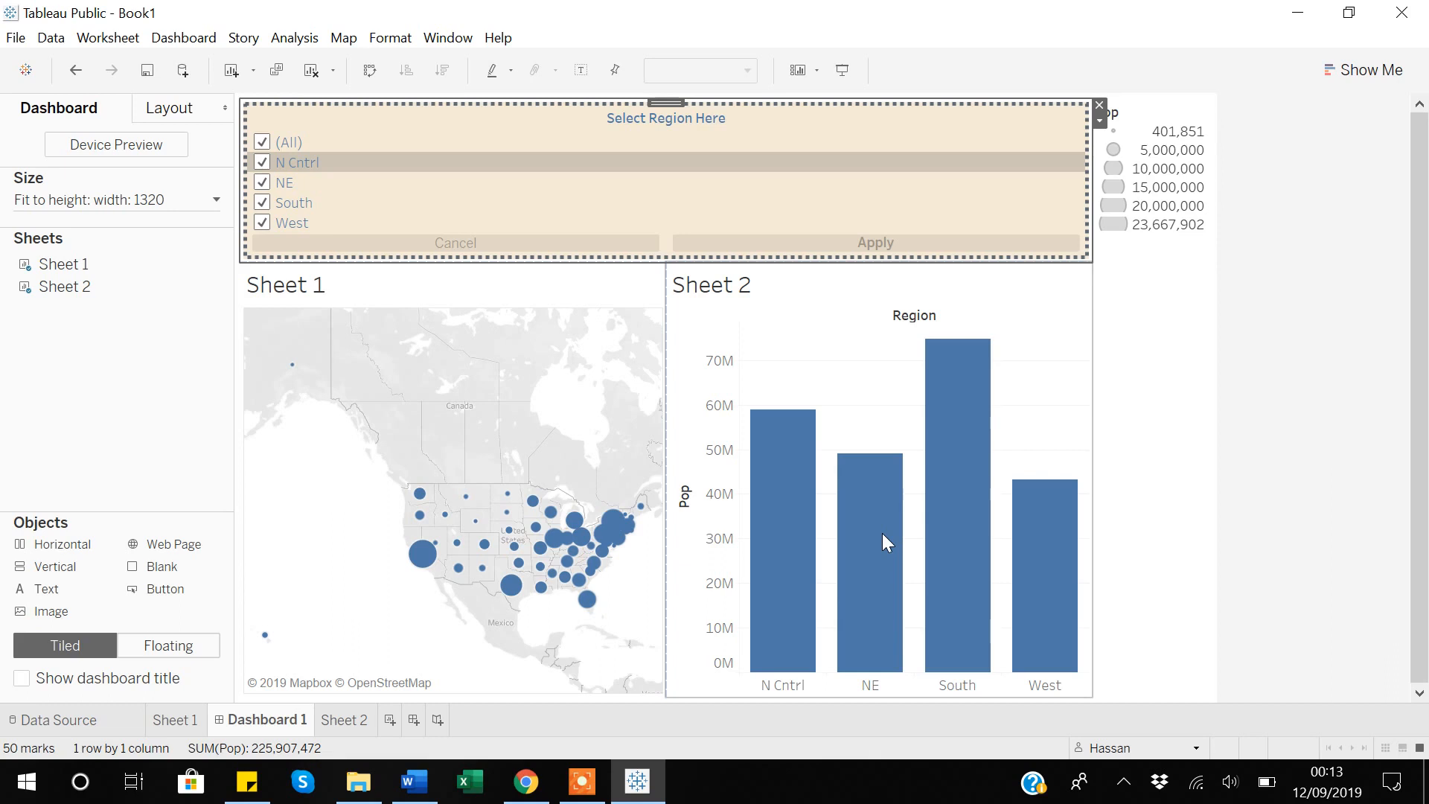
{"action": "left_click", "coordinate": [1100, 126]}
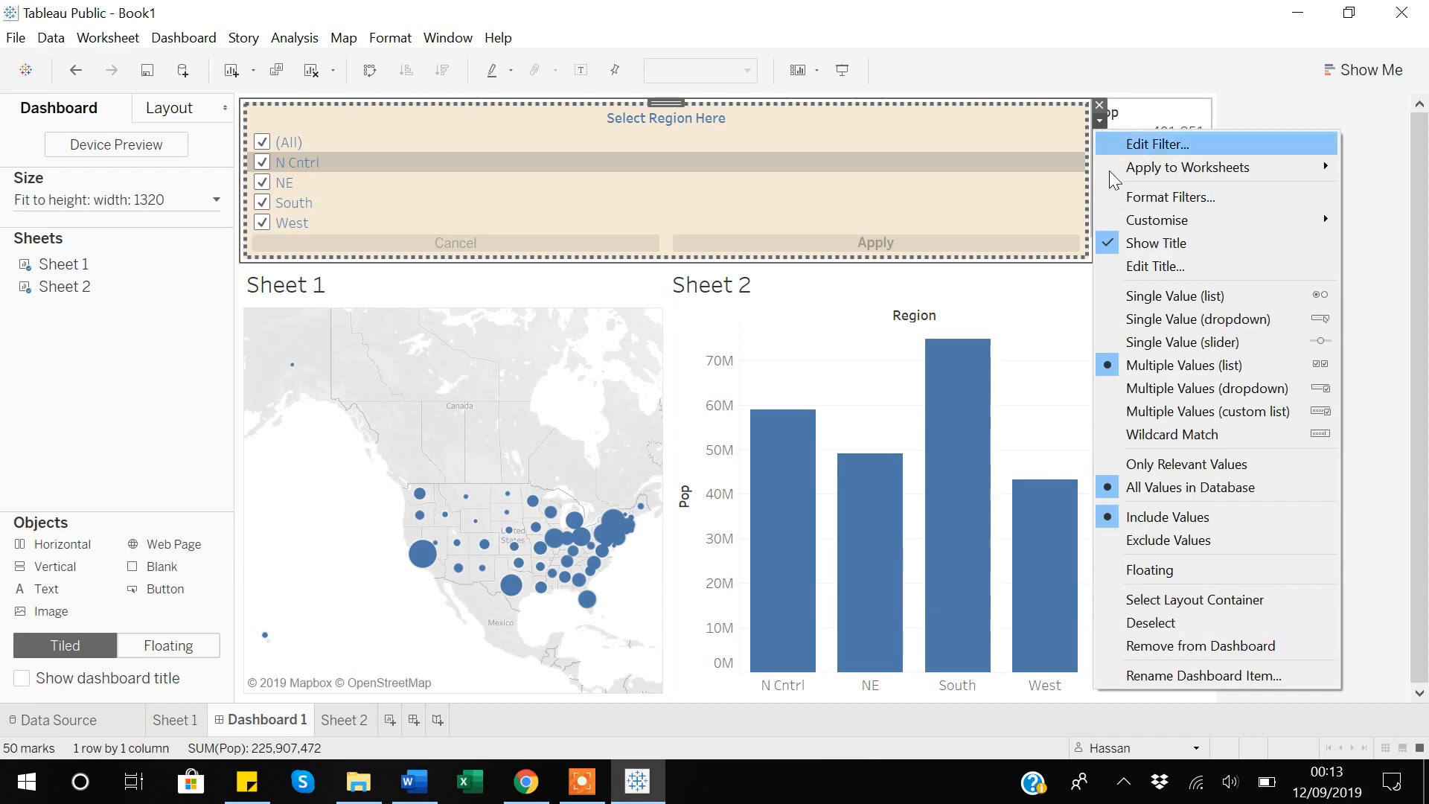
{"action": "mouse_move", "coordinate": [1150, 168]}
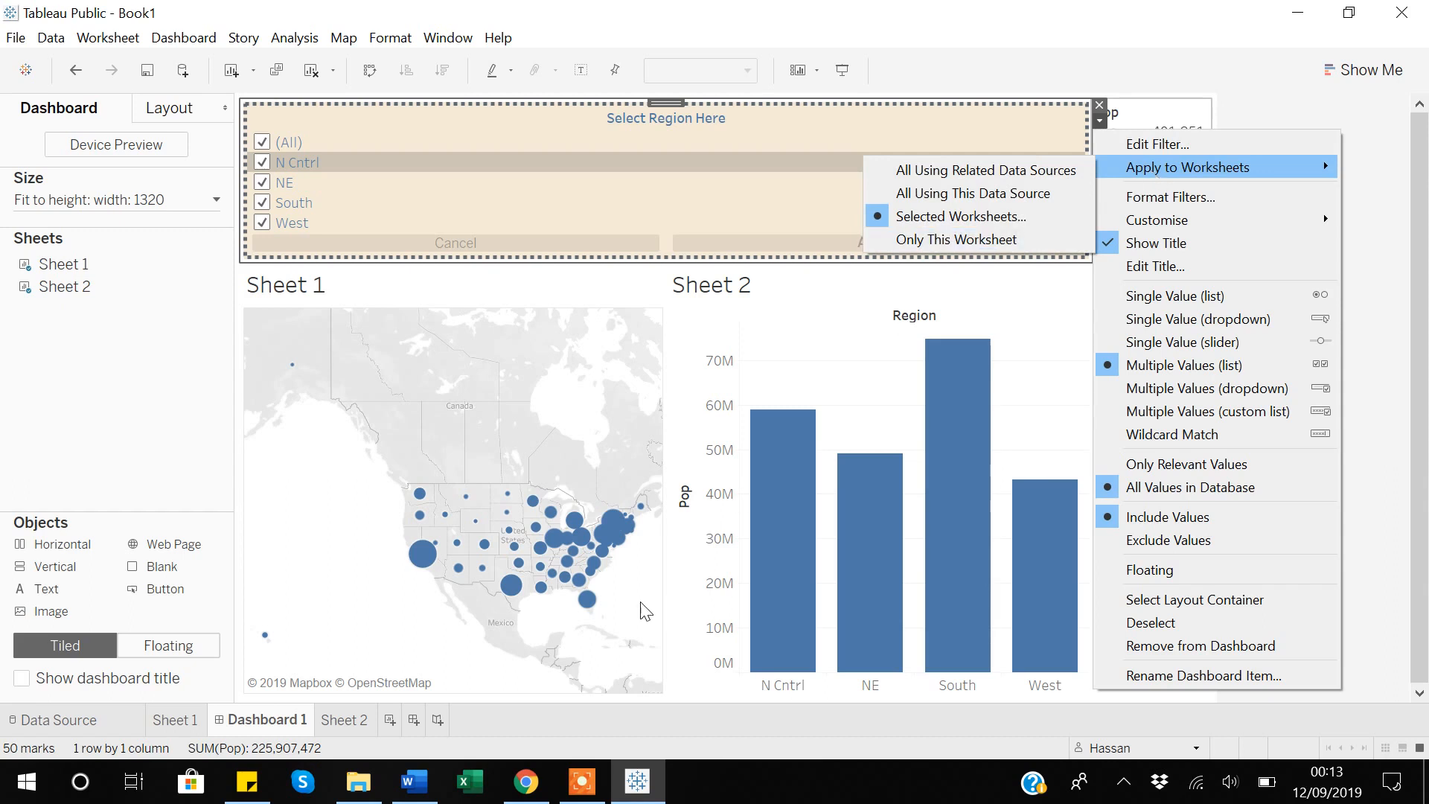
{"action": "left_click", "coordinate": [581, 790]}
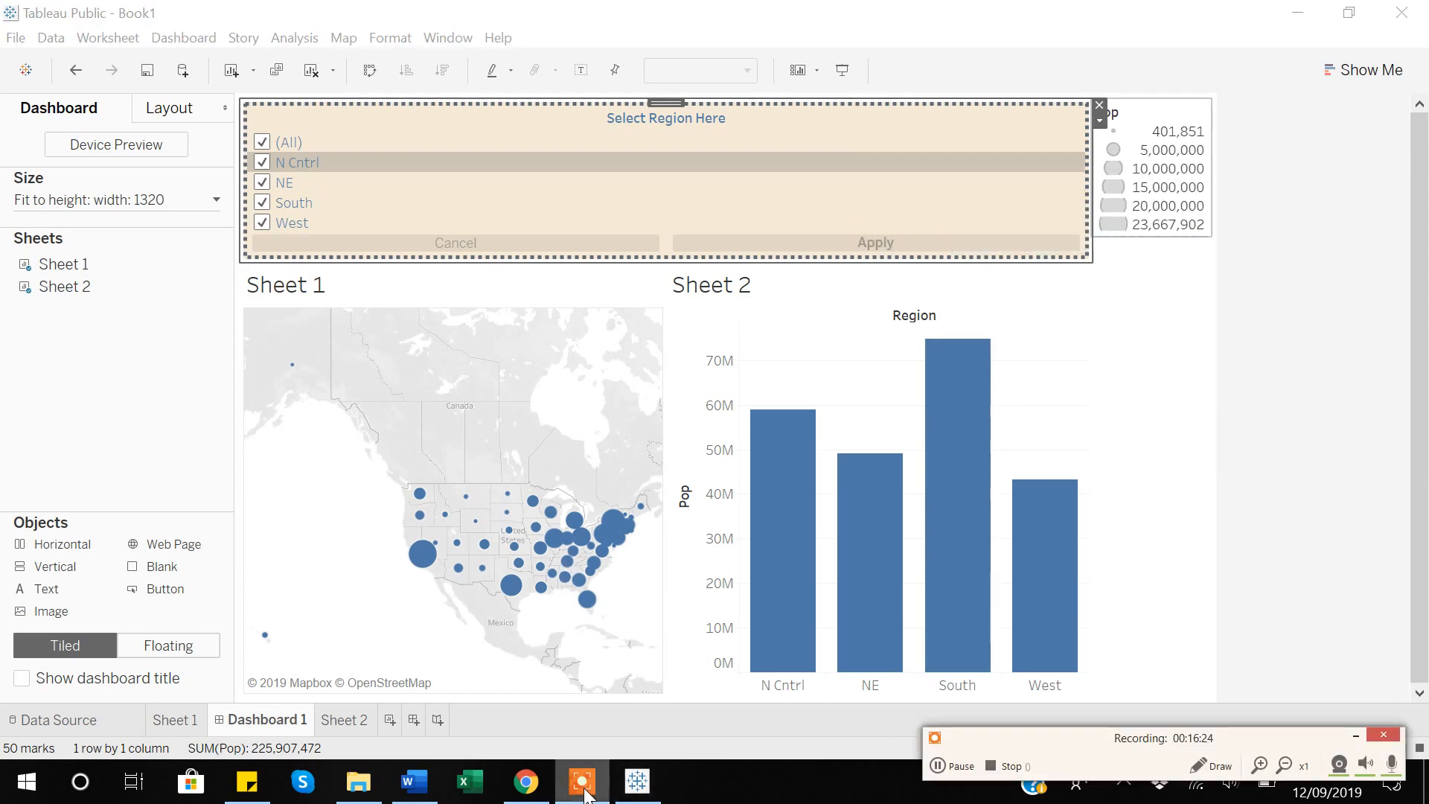